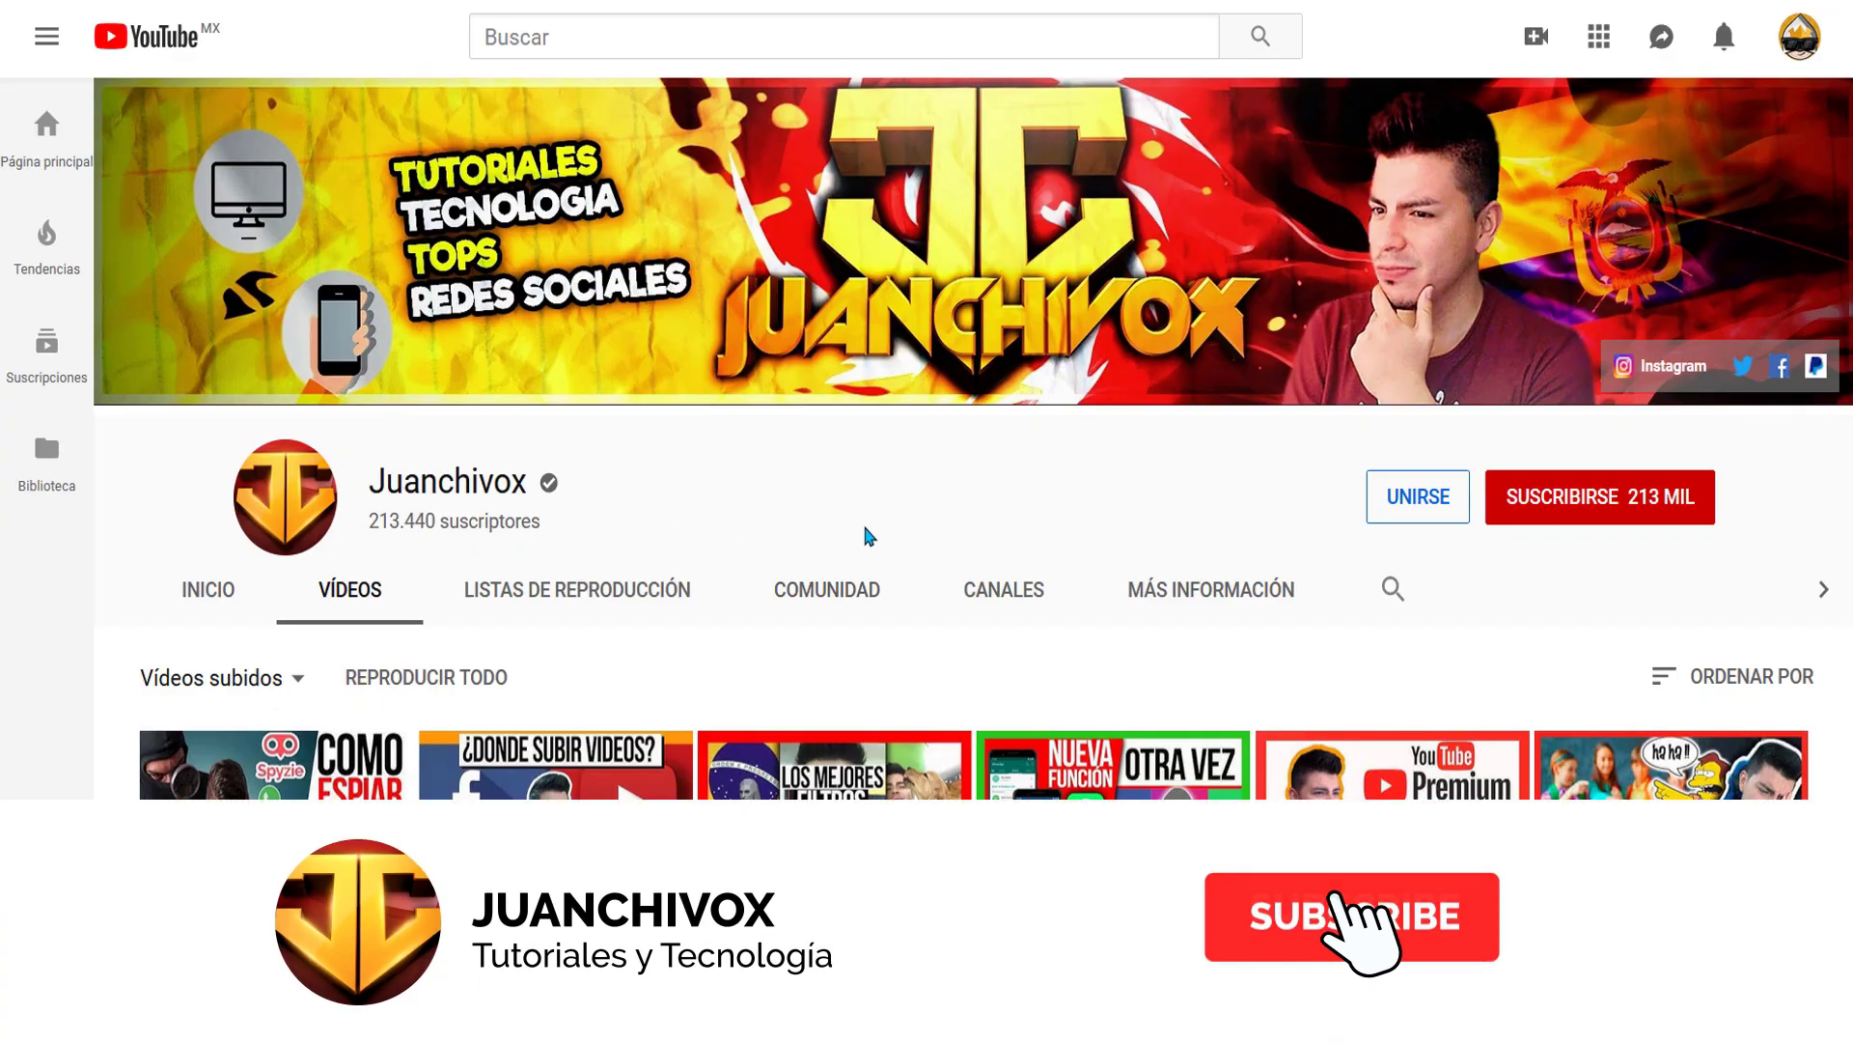
Scroll through the JuanchivoxGM channel's Videos page to browse its recent Call of Duty uploads.
scroll(1187, 518, down, 5)
scroll(1158, 517, down, 3)
scroll(1127, 511, down, 3)
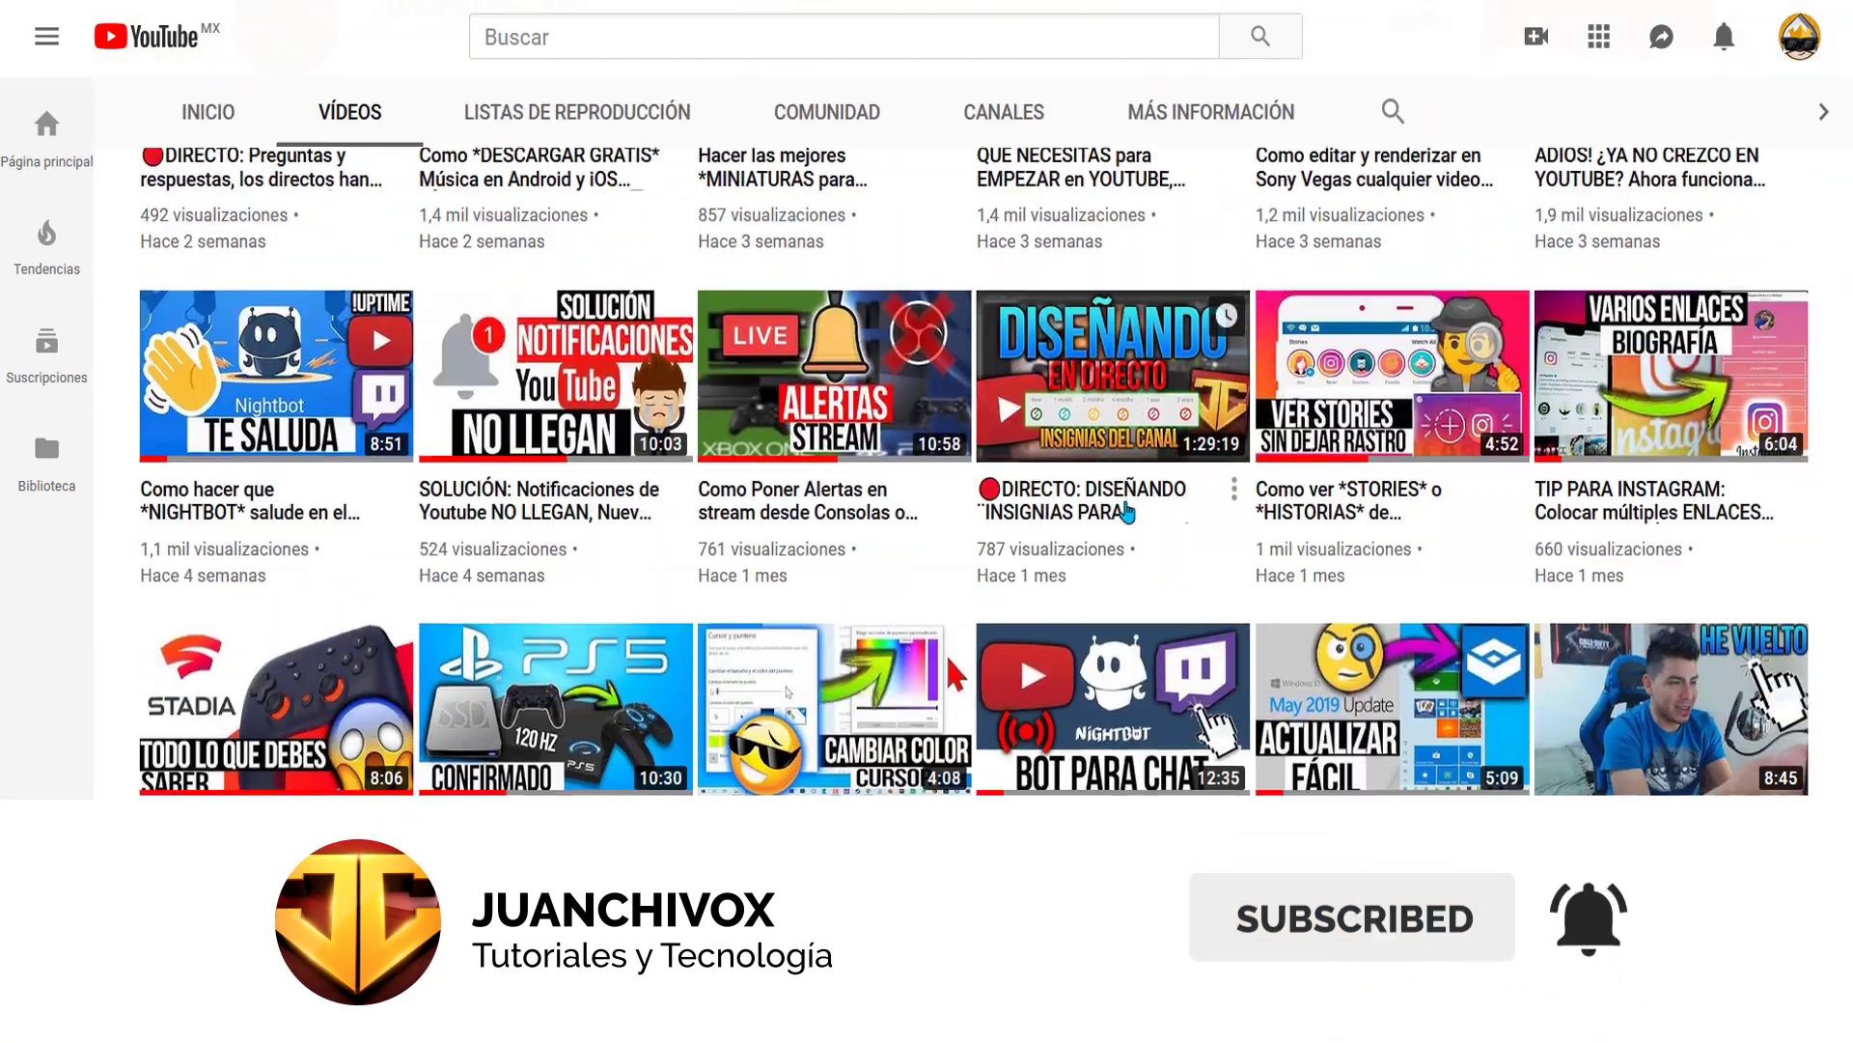
scroll(1128, 511, down, 3)
scroll(1159, 530, down, 1)
scroll(1508, 603, up, 7)
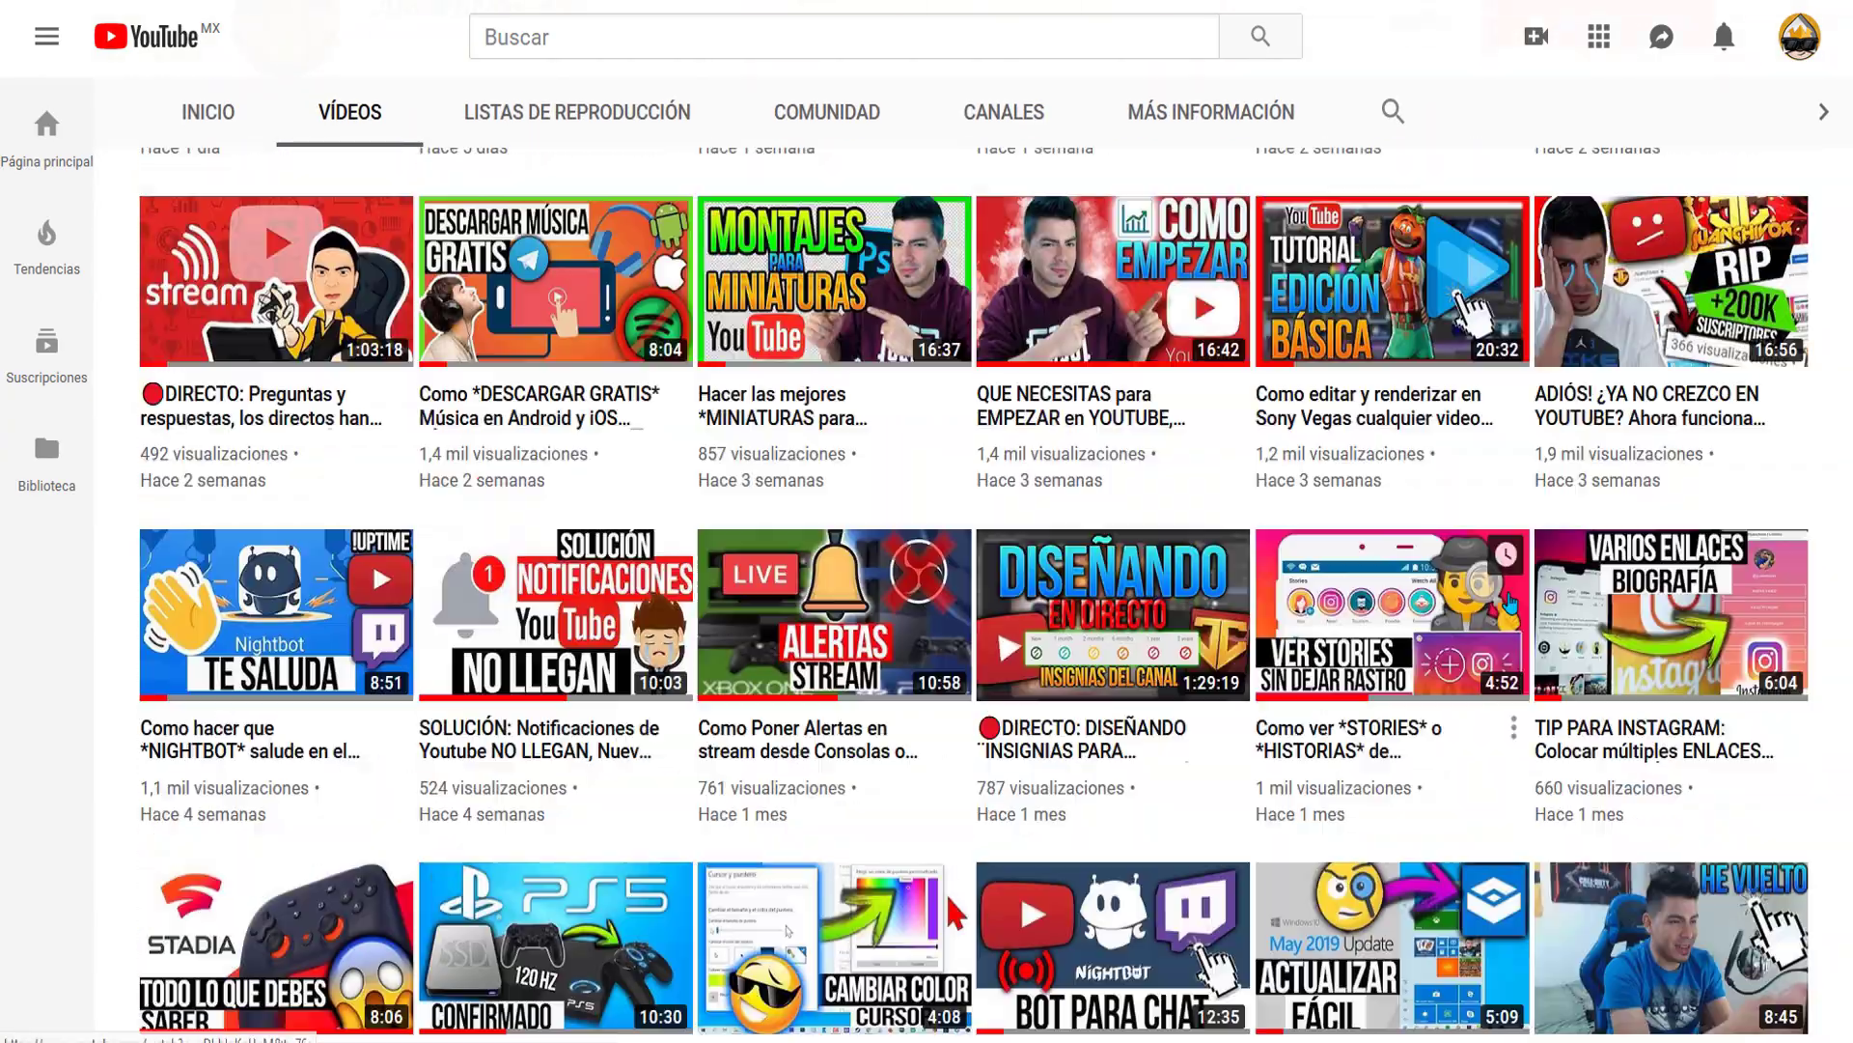
scroll(1453, 669, up, 5)
scroll(1453, 669, up, 2)
scroll(1453, 669, down, 4)
scroll(1453, 668, down, 2)
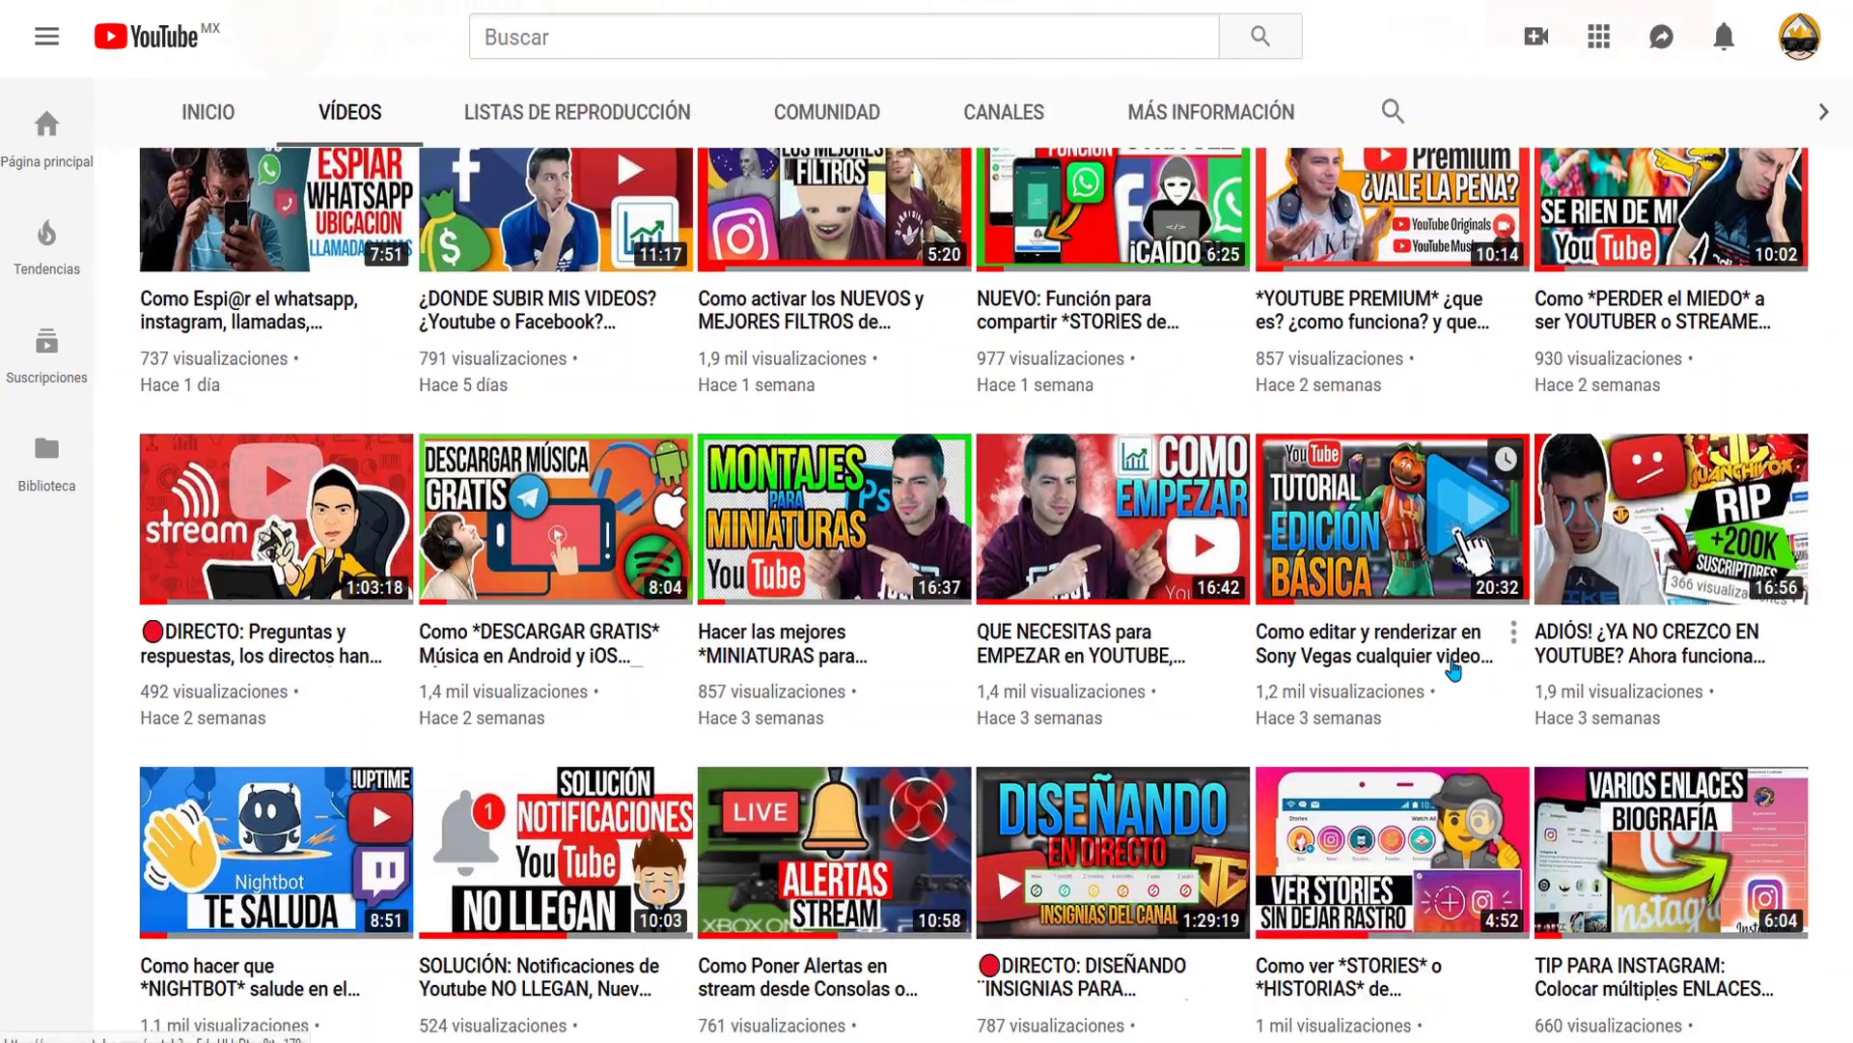
scroll(1452, 669, down, 3)
scroll(1453, 669, down, 5)
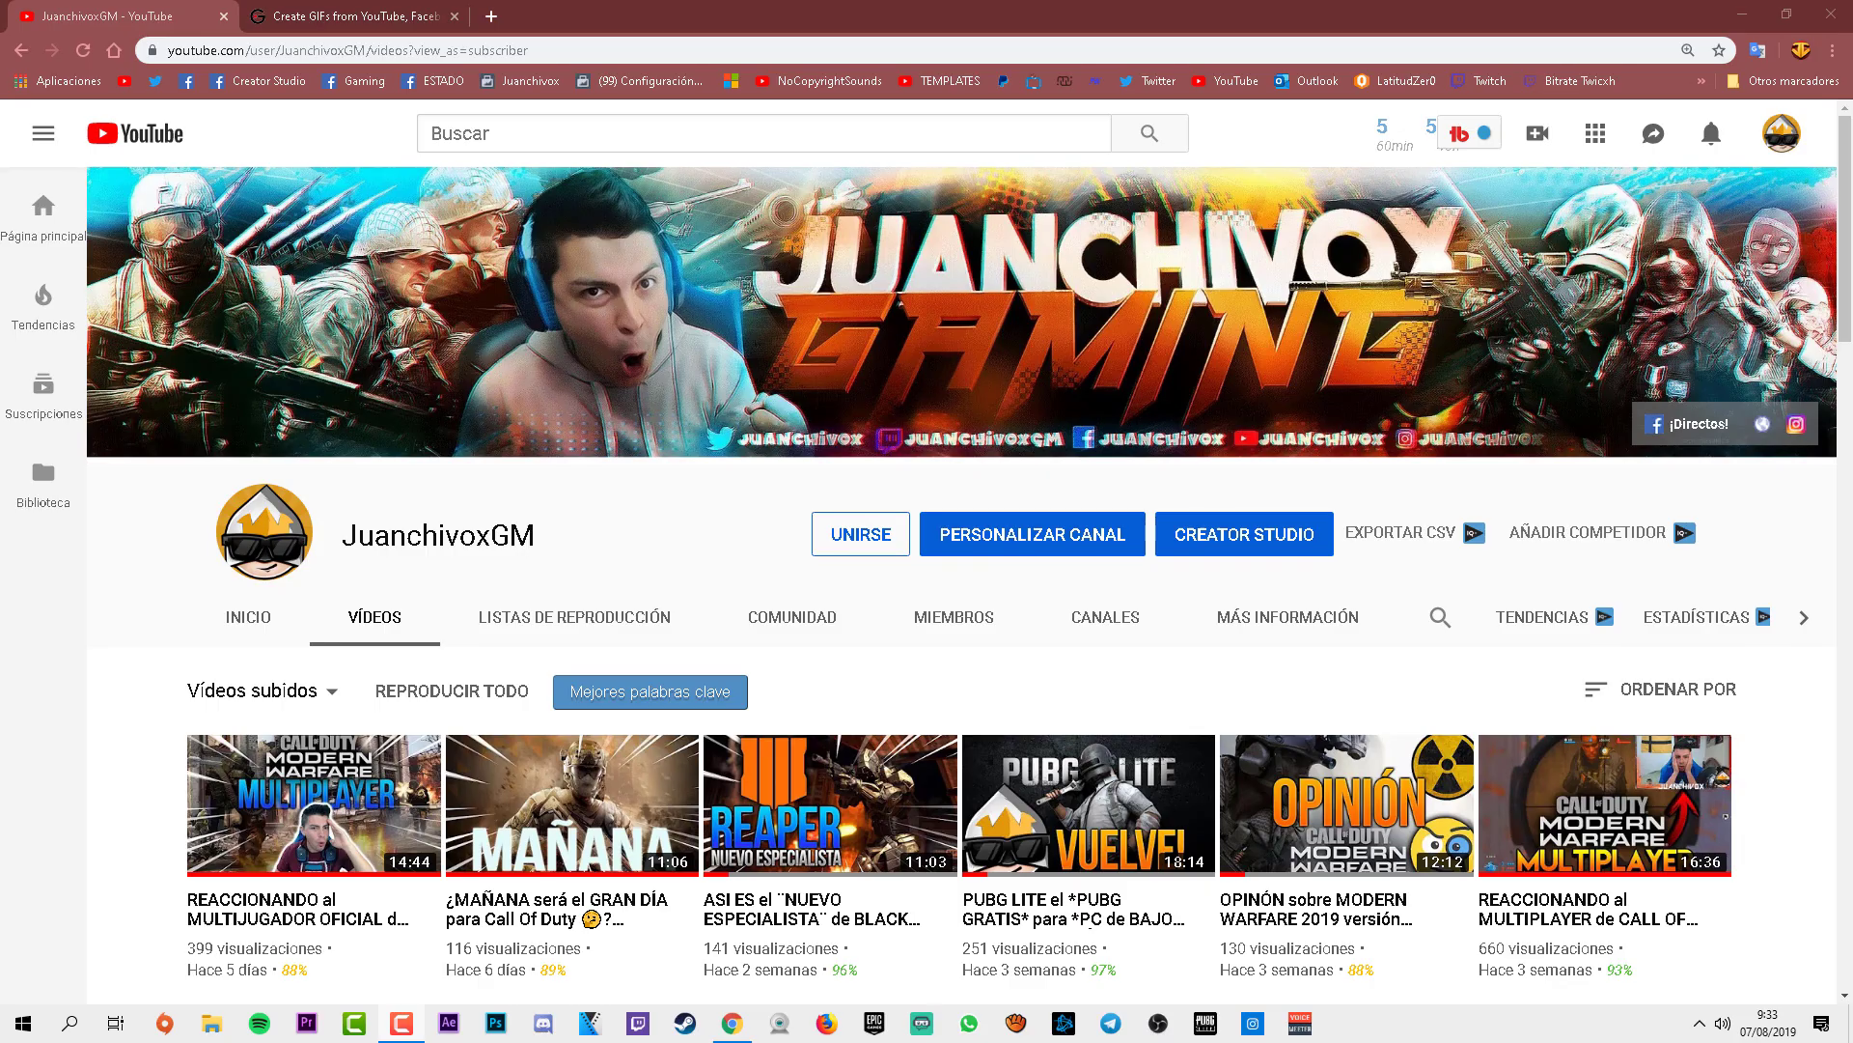
mouse_move(438, 344)
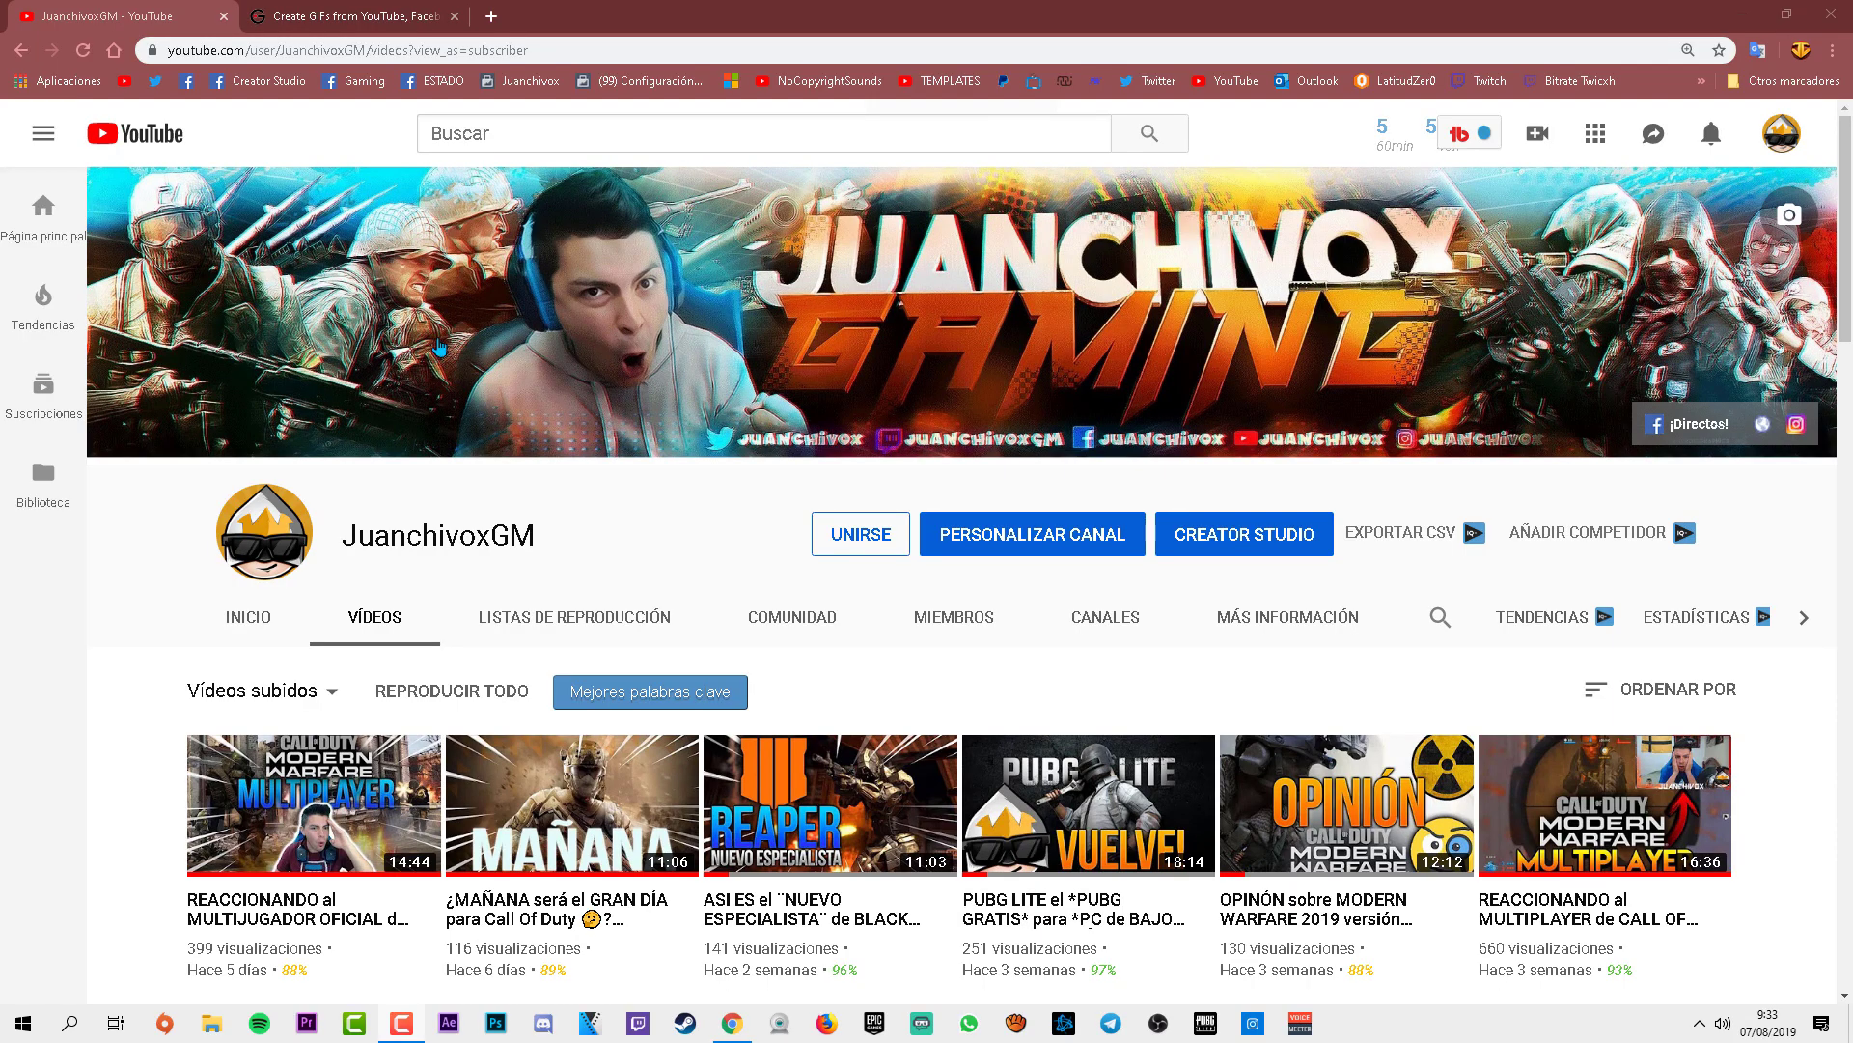
Switch to the GifRun tab, reload gifrun.com, and select its Search and Paste Video URL fields.
scroll(440, 348, down, 4)
scroll(440, 333, down, 4)
scroll(550, 386, up, 7)
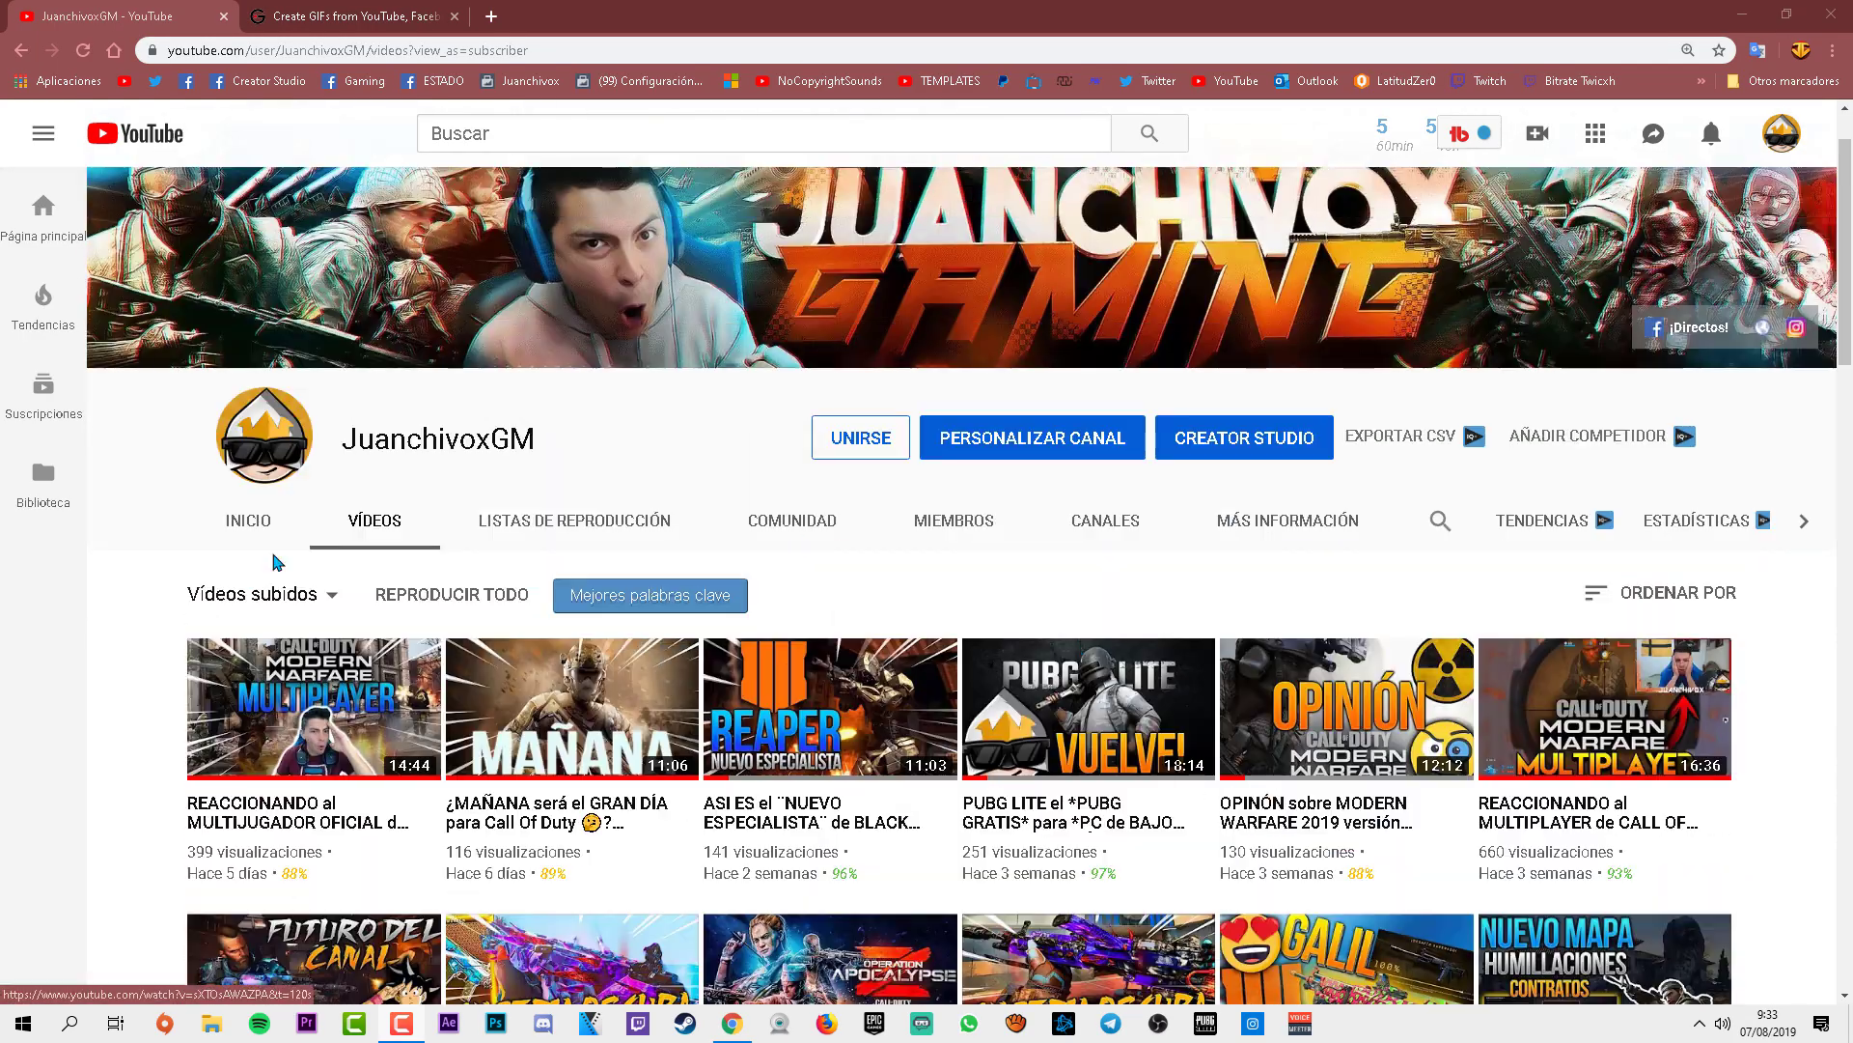
scroll(277, 560, up, 1)
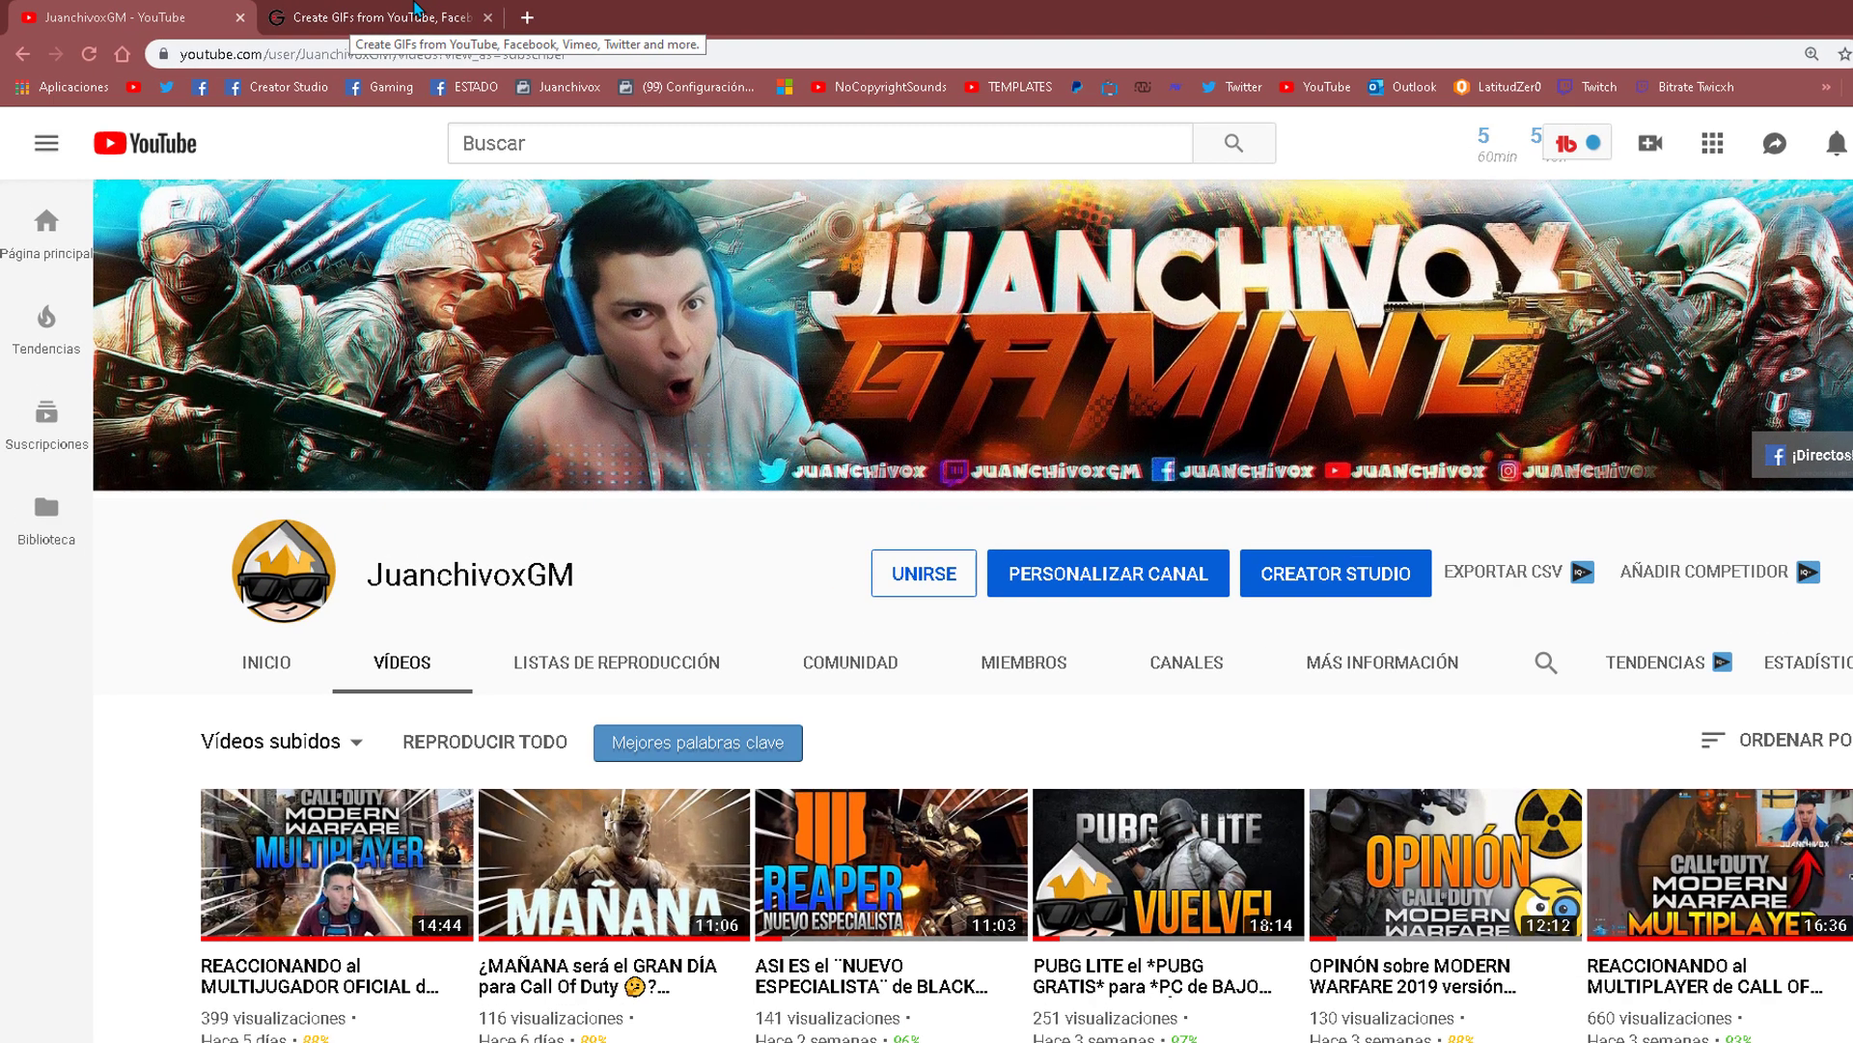
click(325, 10)
click(186, 50)
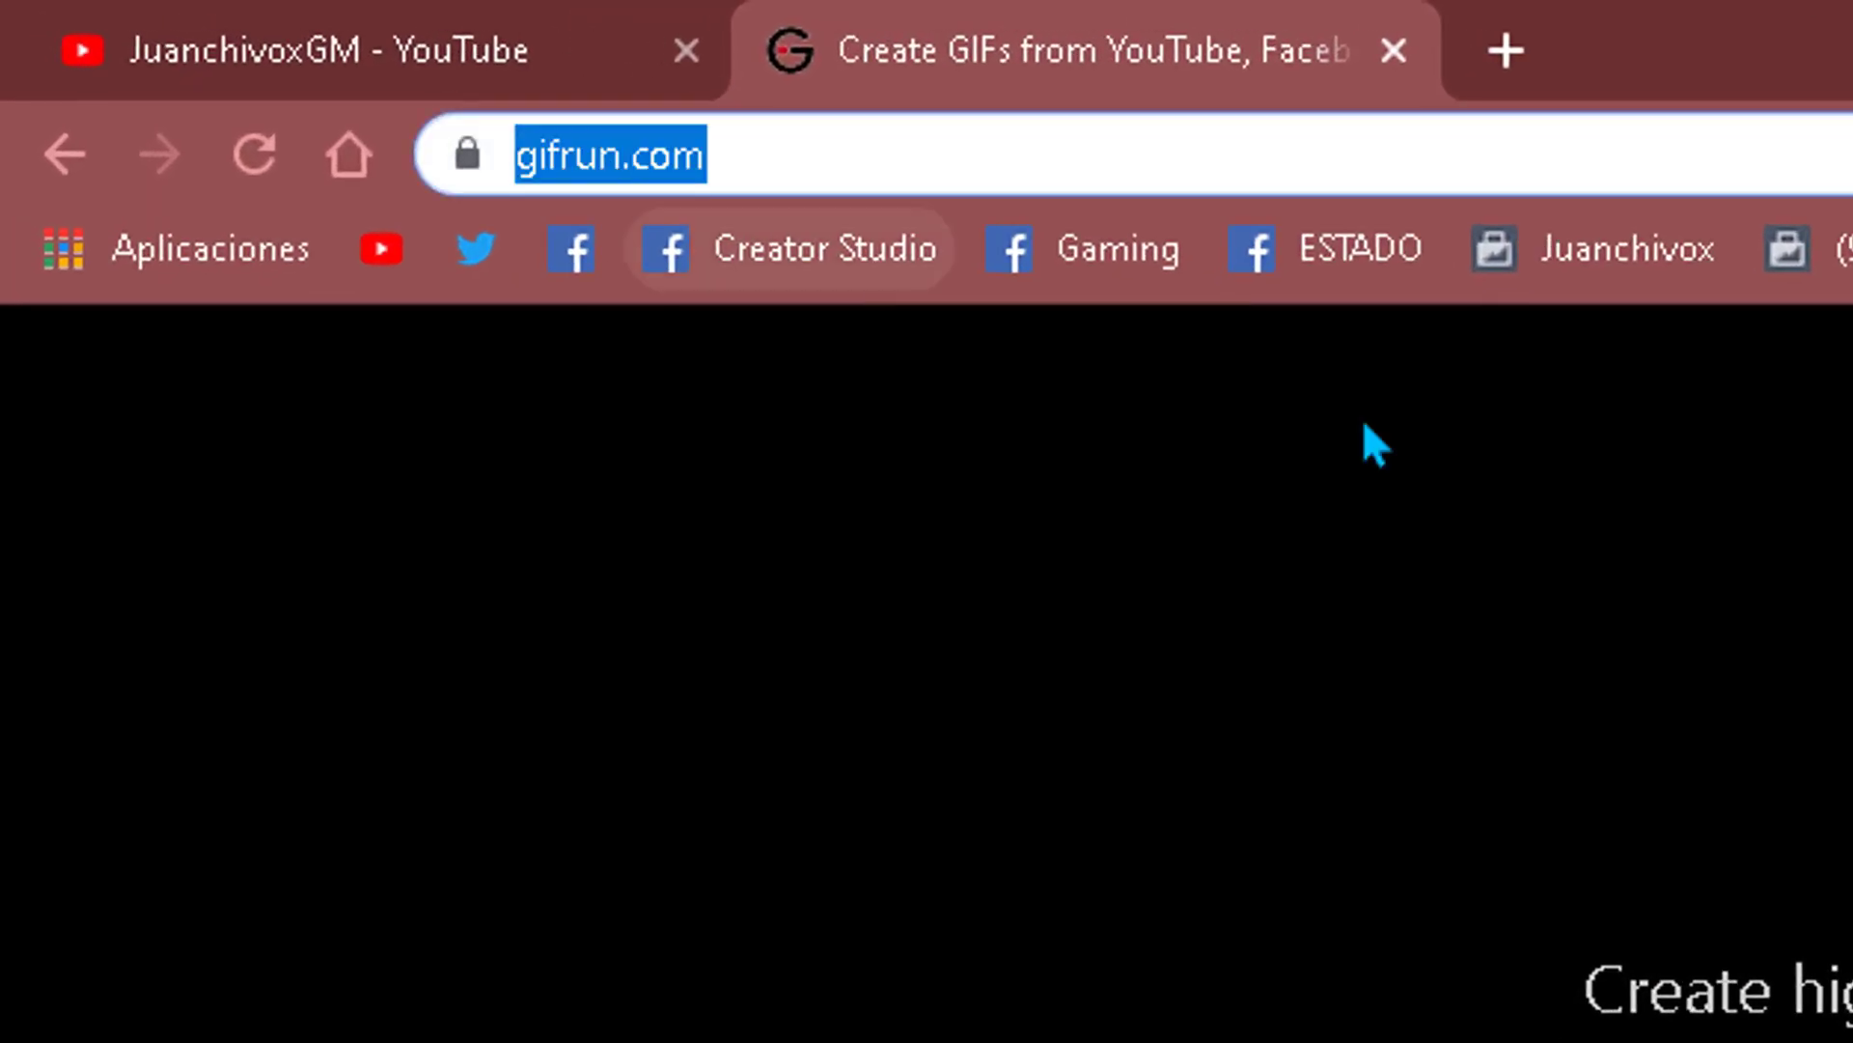
click(816, 174)
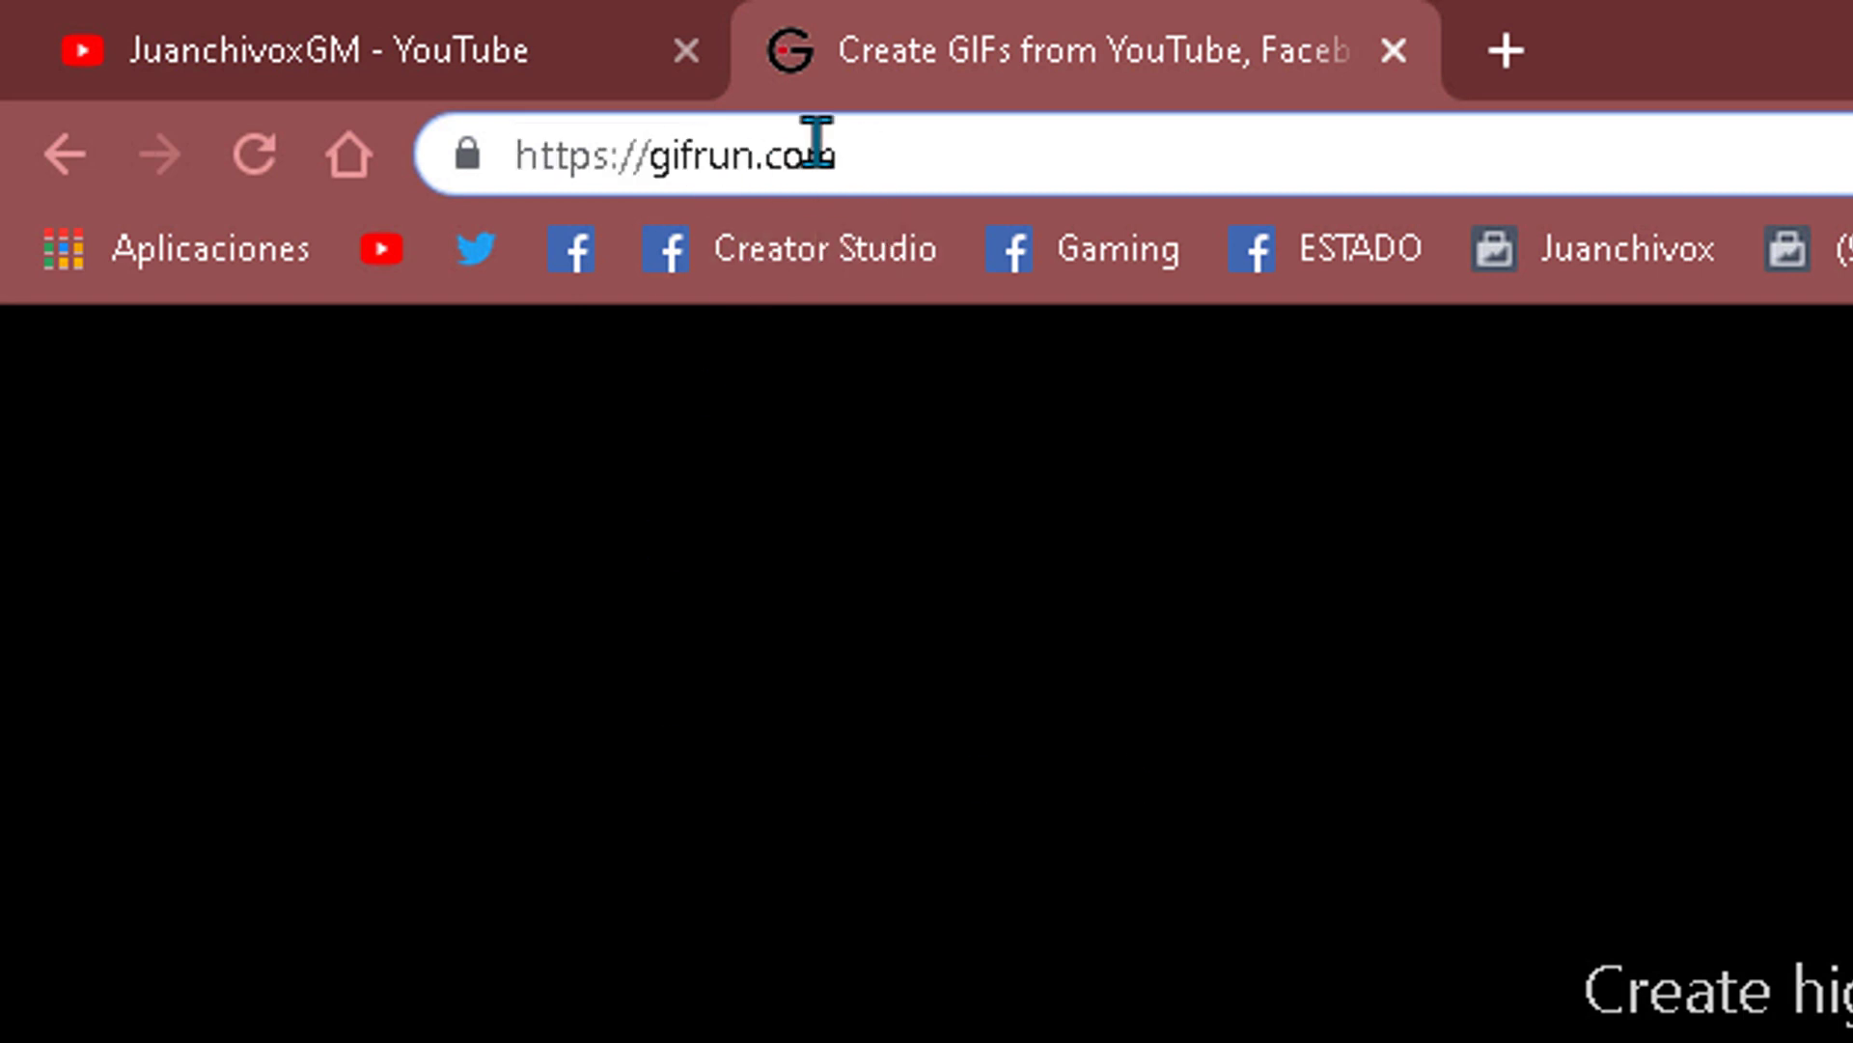
key(ctrl+a)
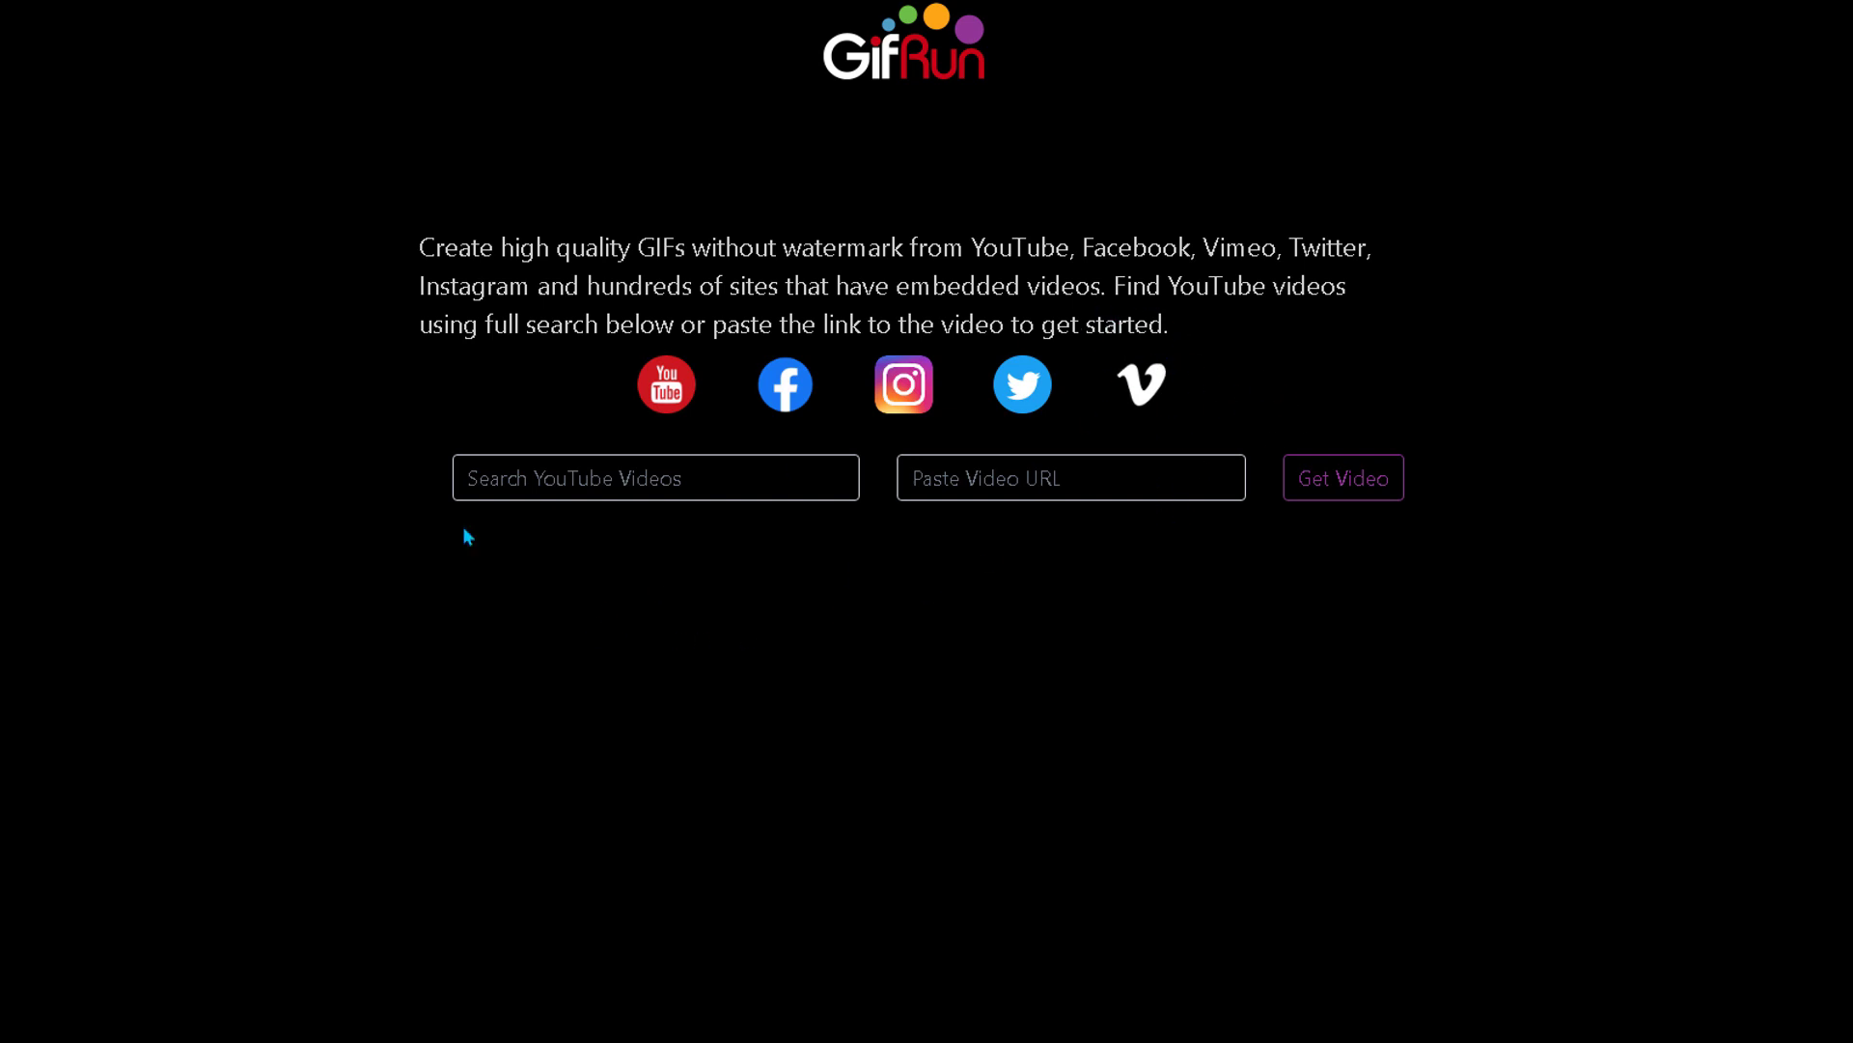
click(606, 488)
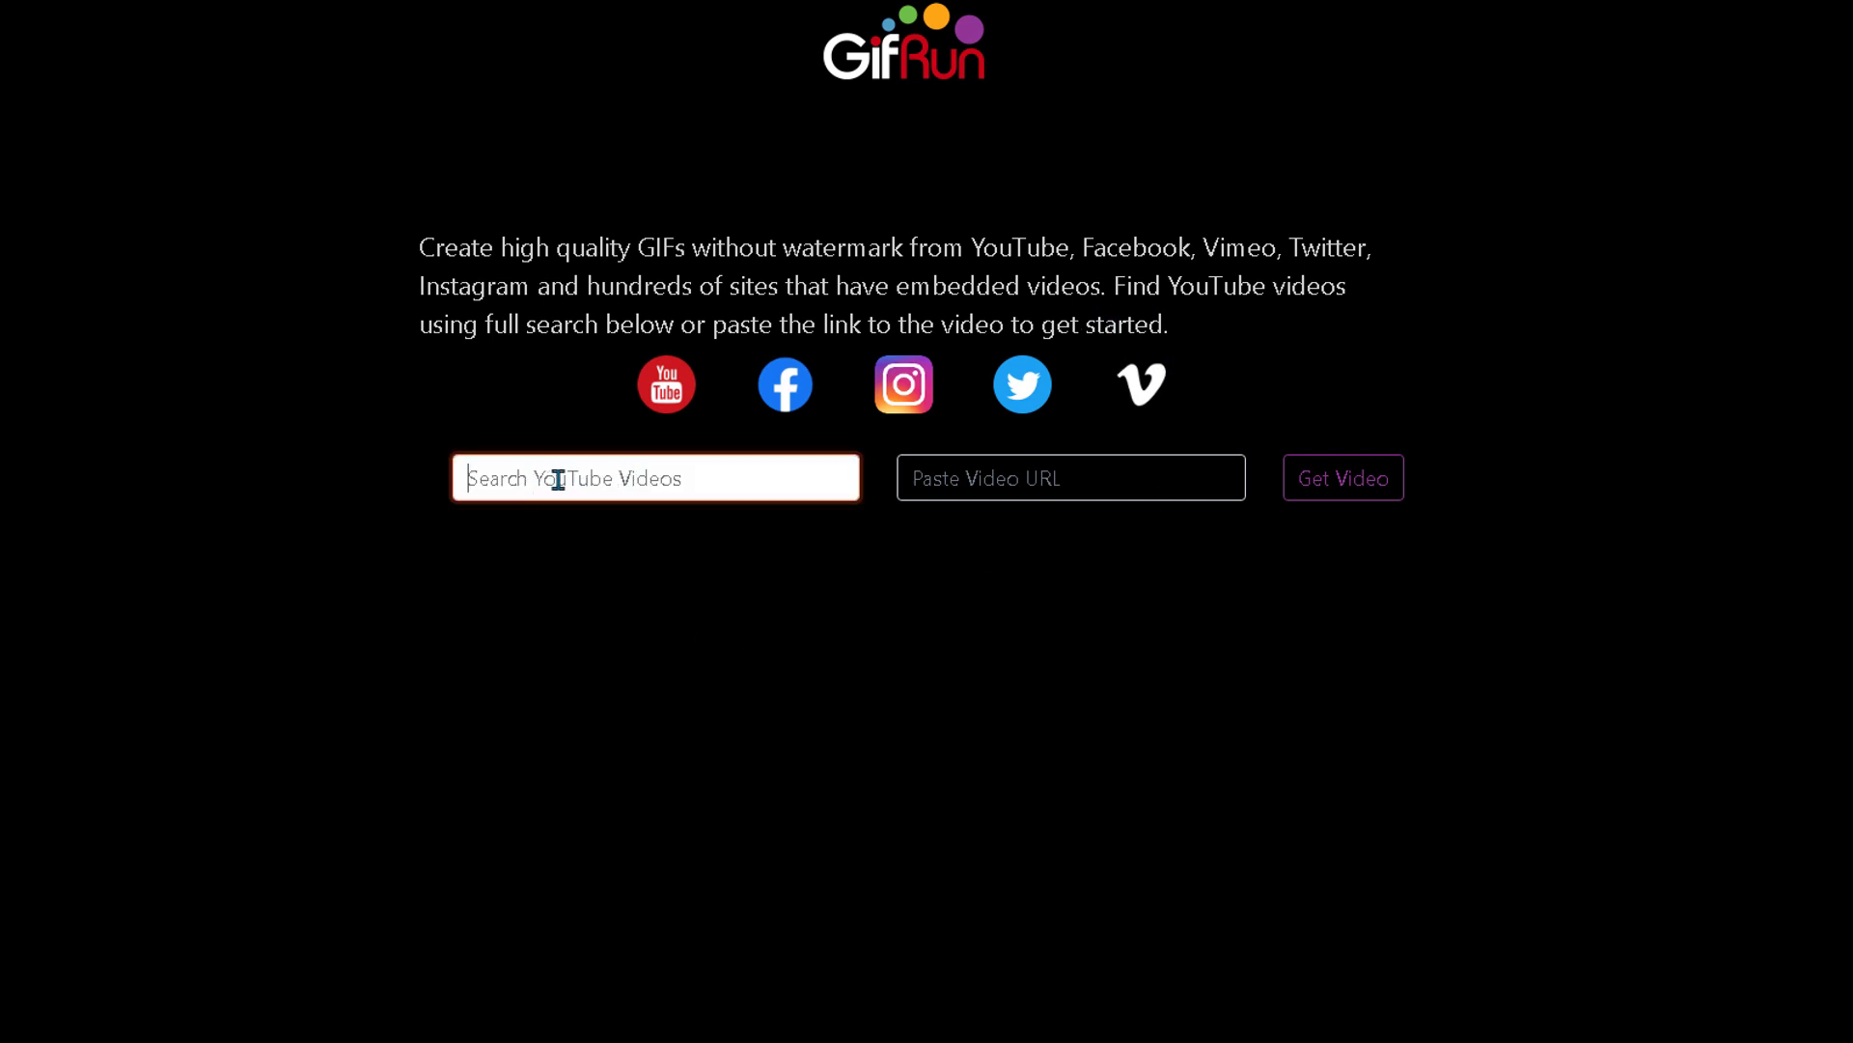
click(1028, 494)
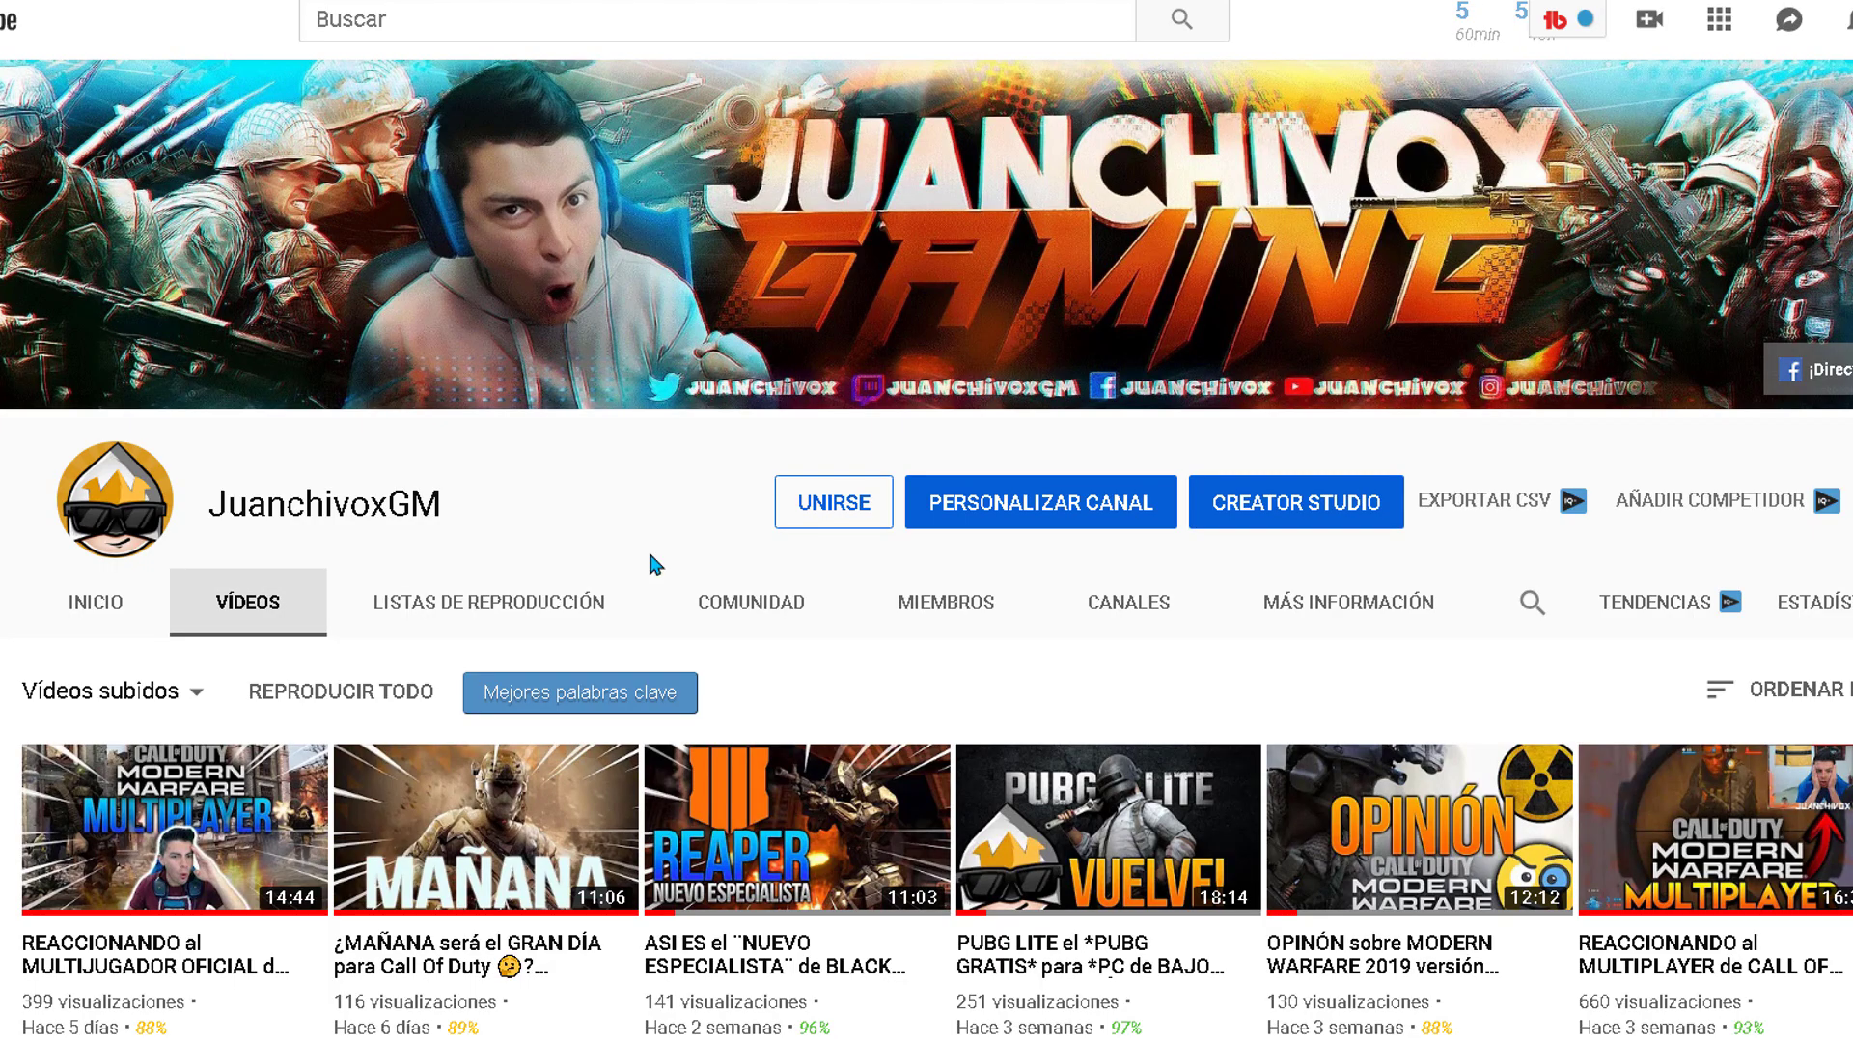
Open the channel's newest Modern Warfare multiplayer video.
scroll(662, 558, down, 3)
scroll(805, 736, down, 5)
scroll(805, 736, up, 3)
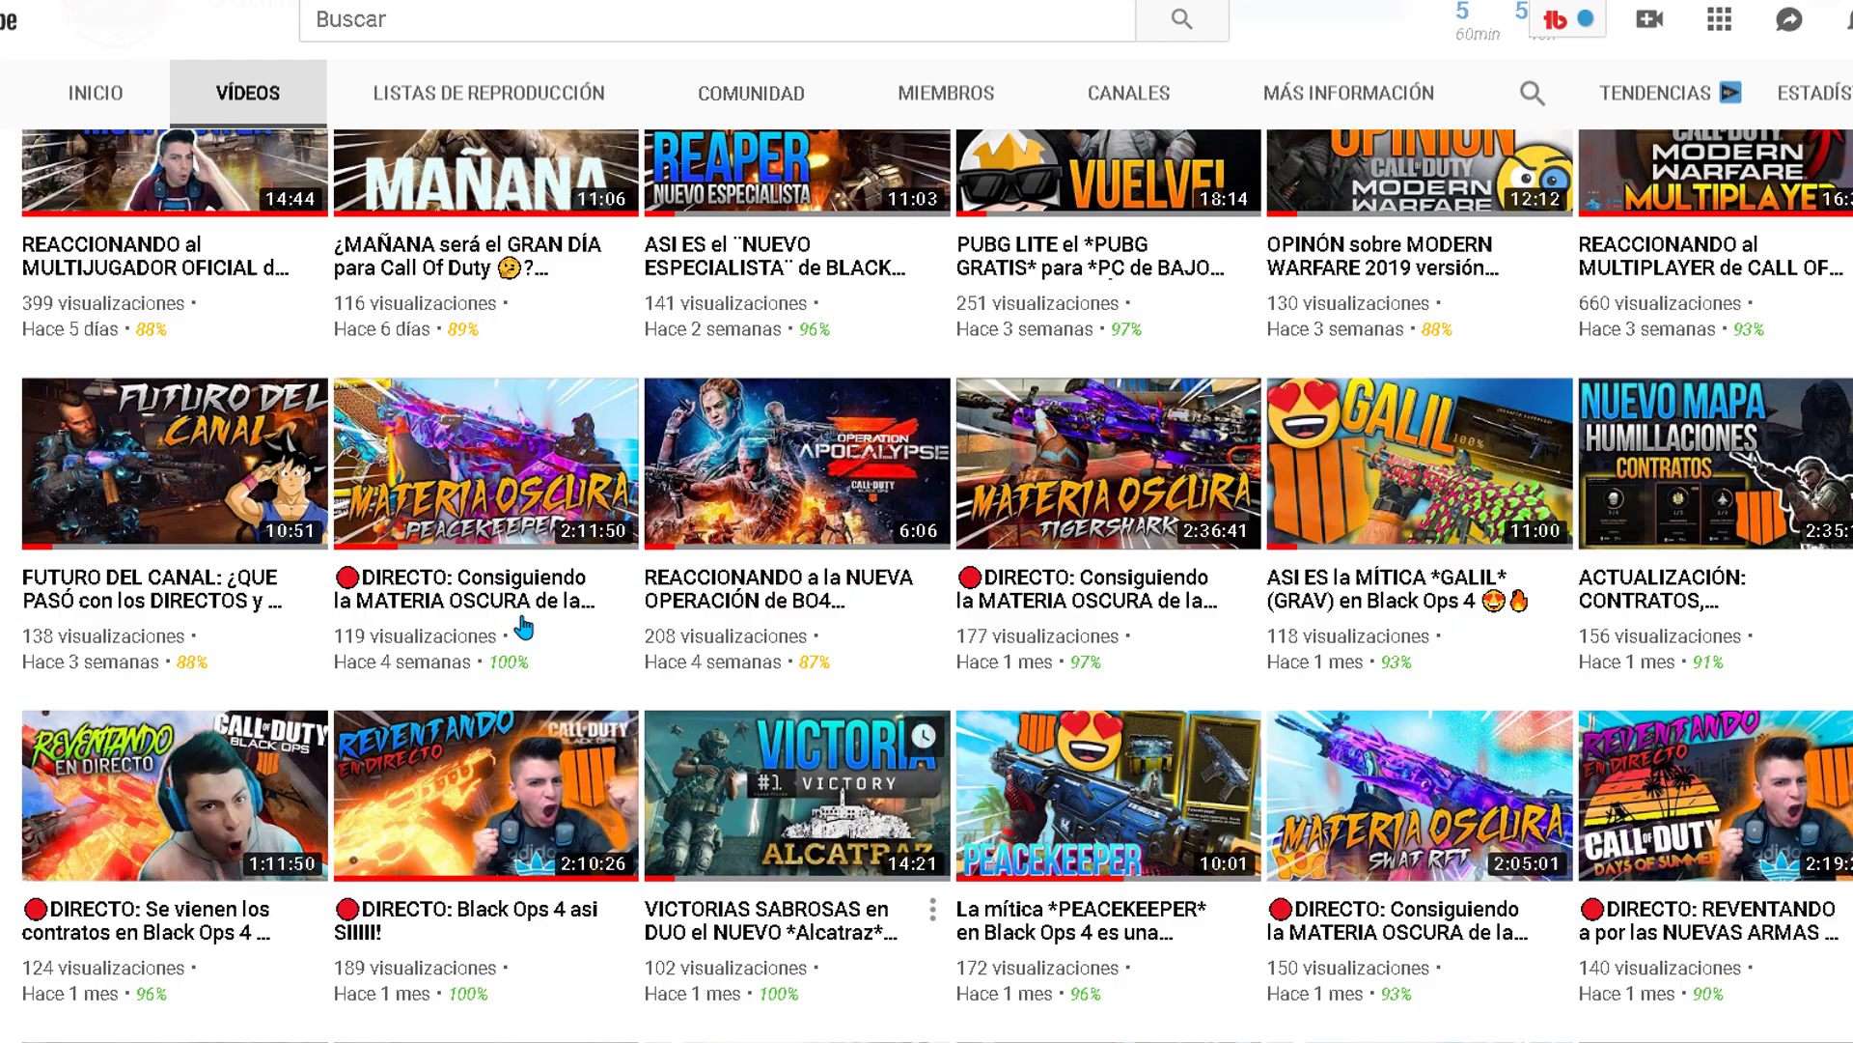
scroll(357, 597, up, 3)
scroll(356, 444, up, 2)
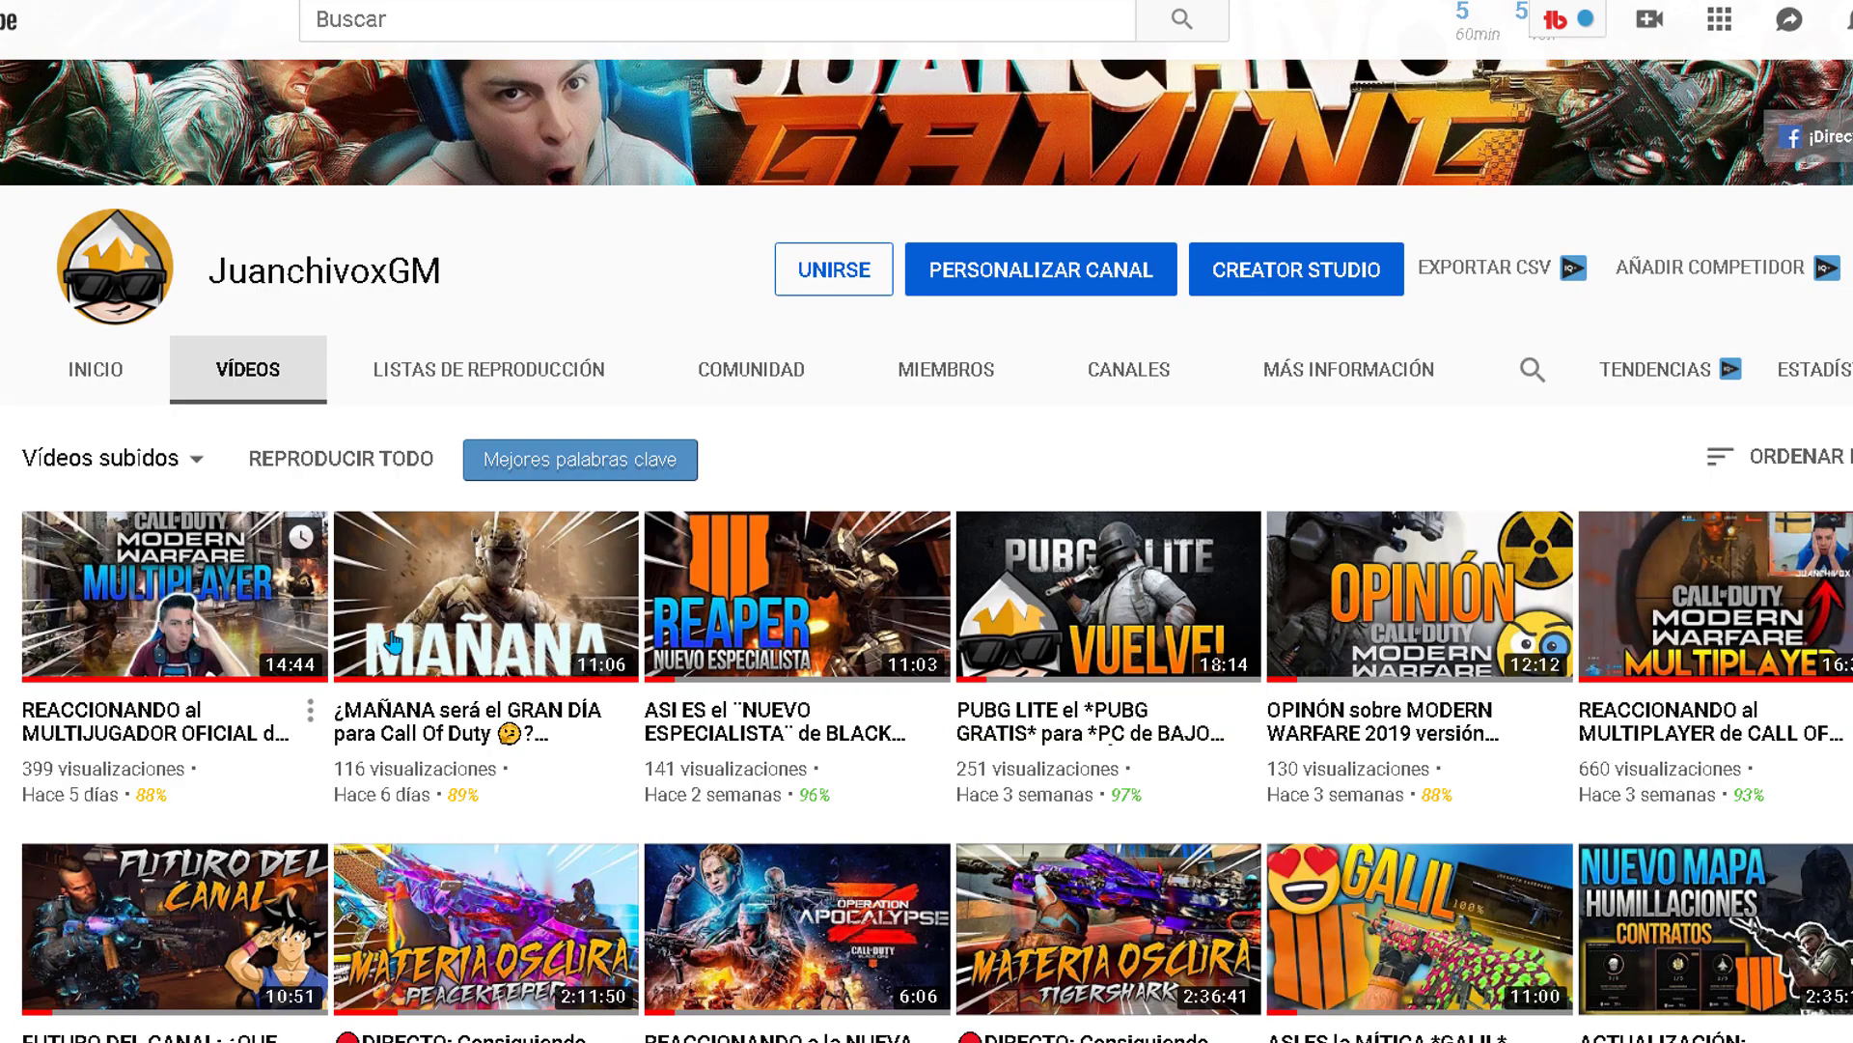
right_click(155, 603)
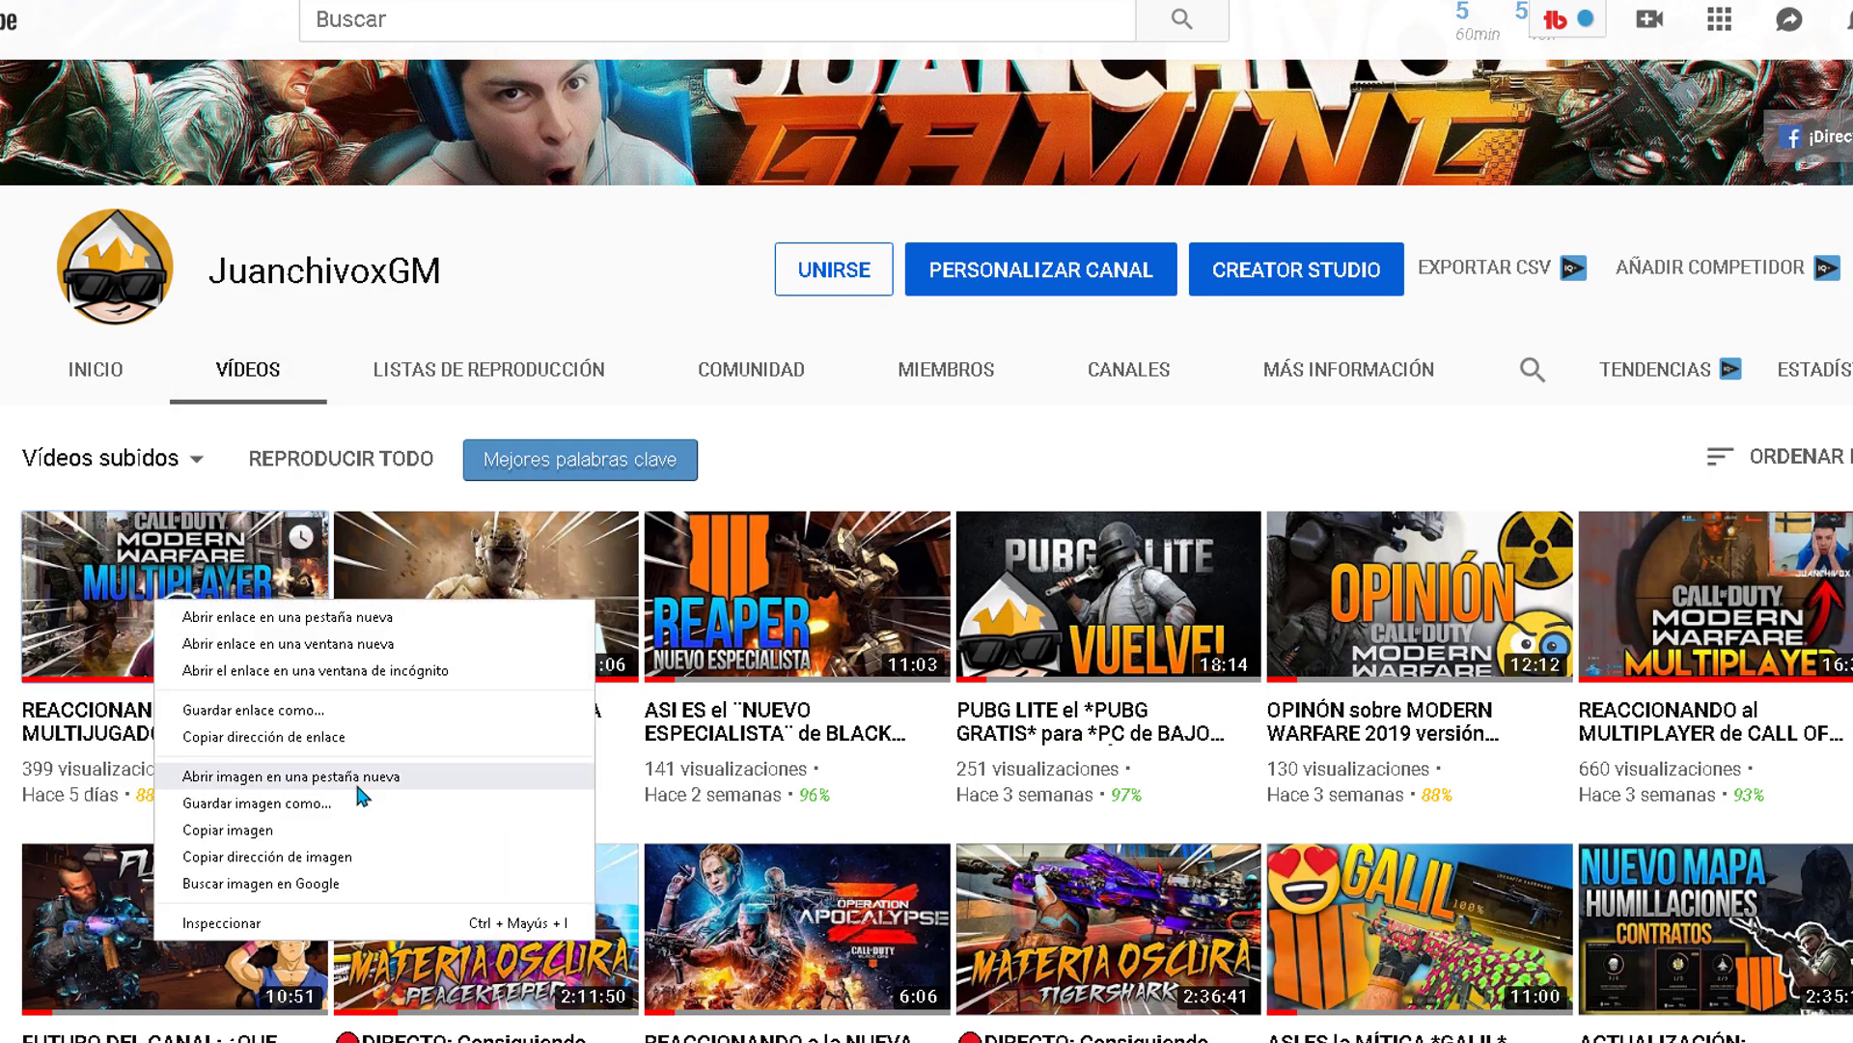
key(Escape)
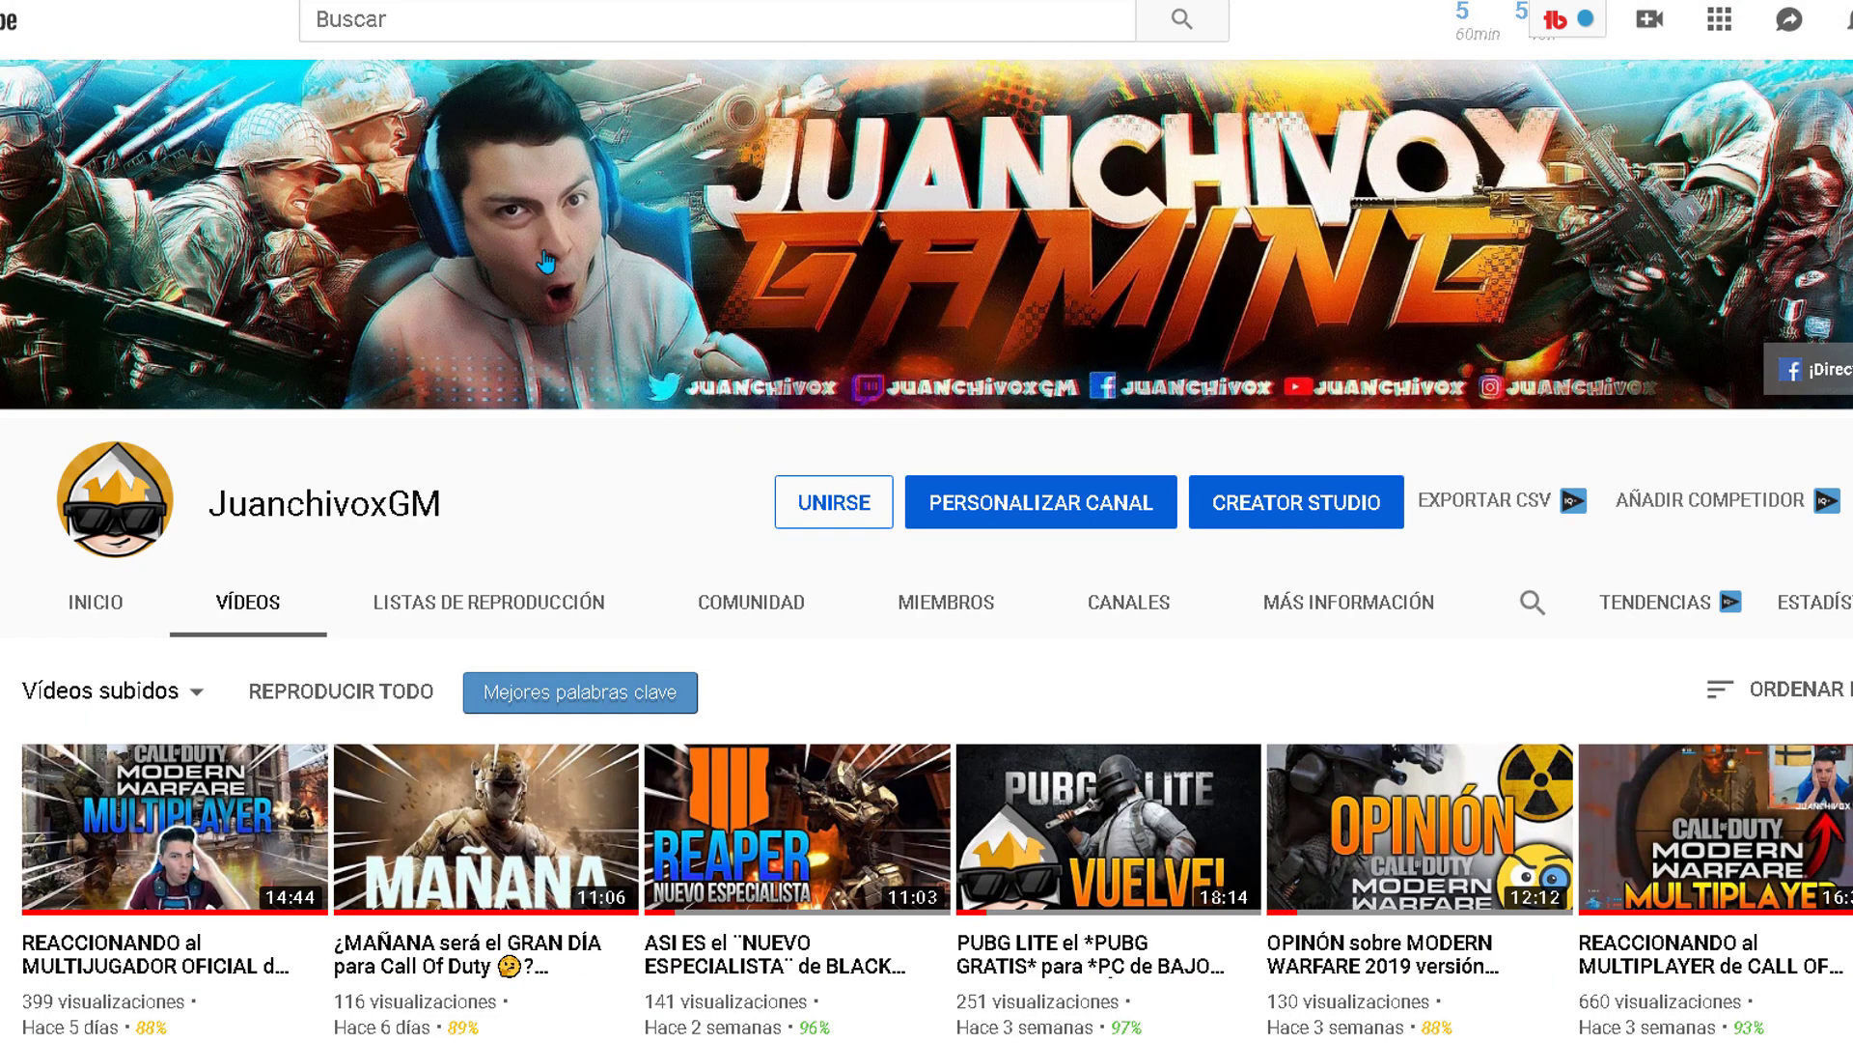
scroll(150, 843, up, 3)
scroll(150, 843, down, 1)
right_click(156, 720)
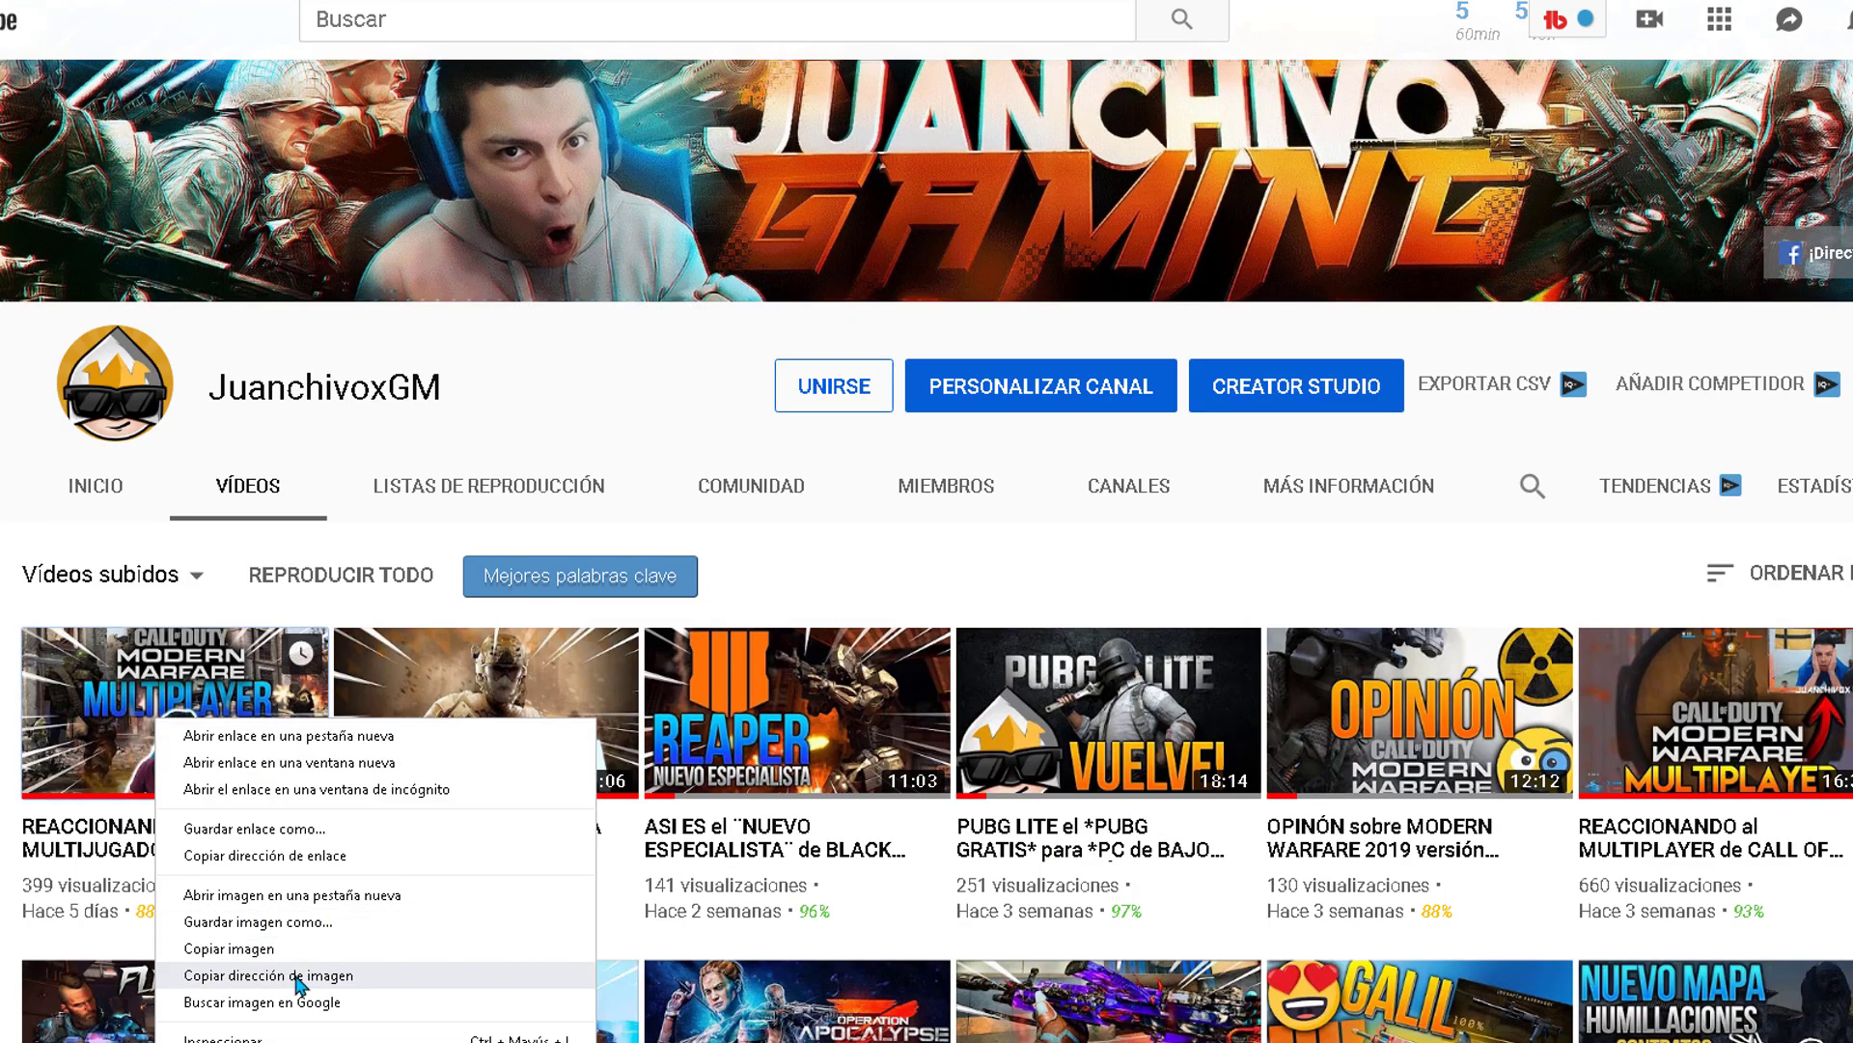
click(290, 983)
right_click(125, 705)
key(Escape)
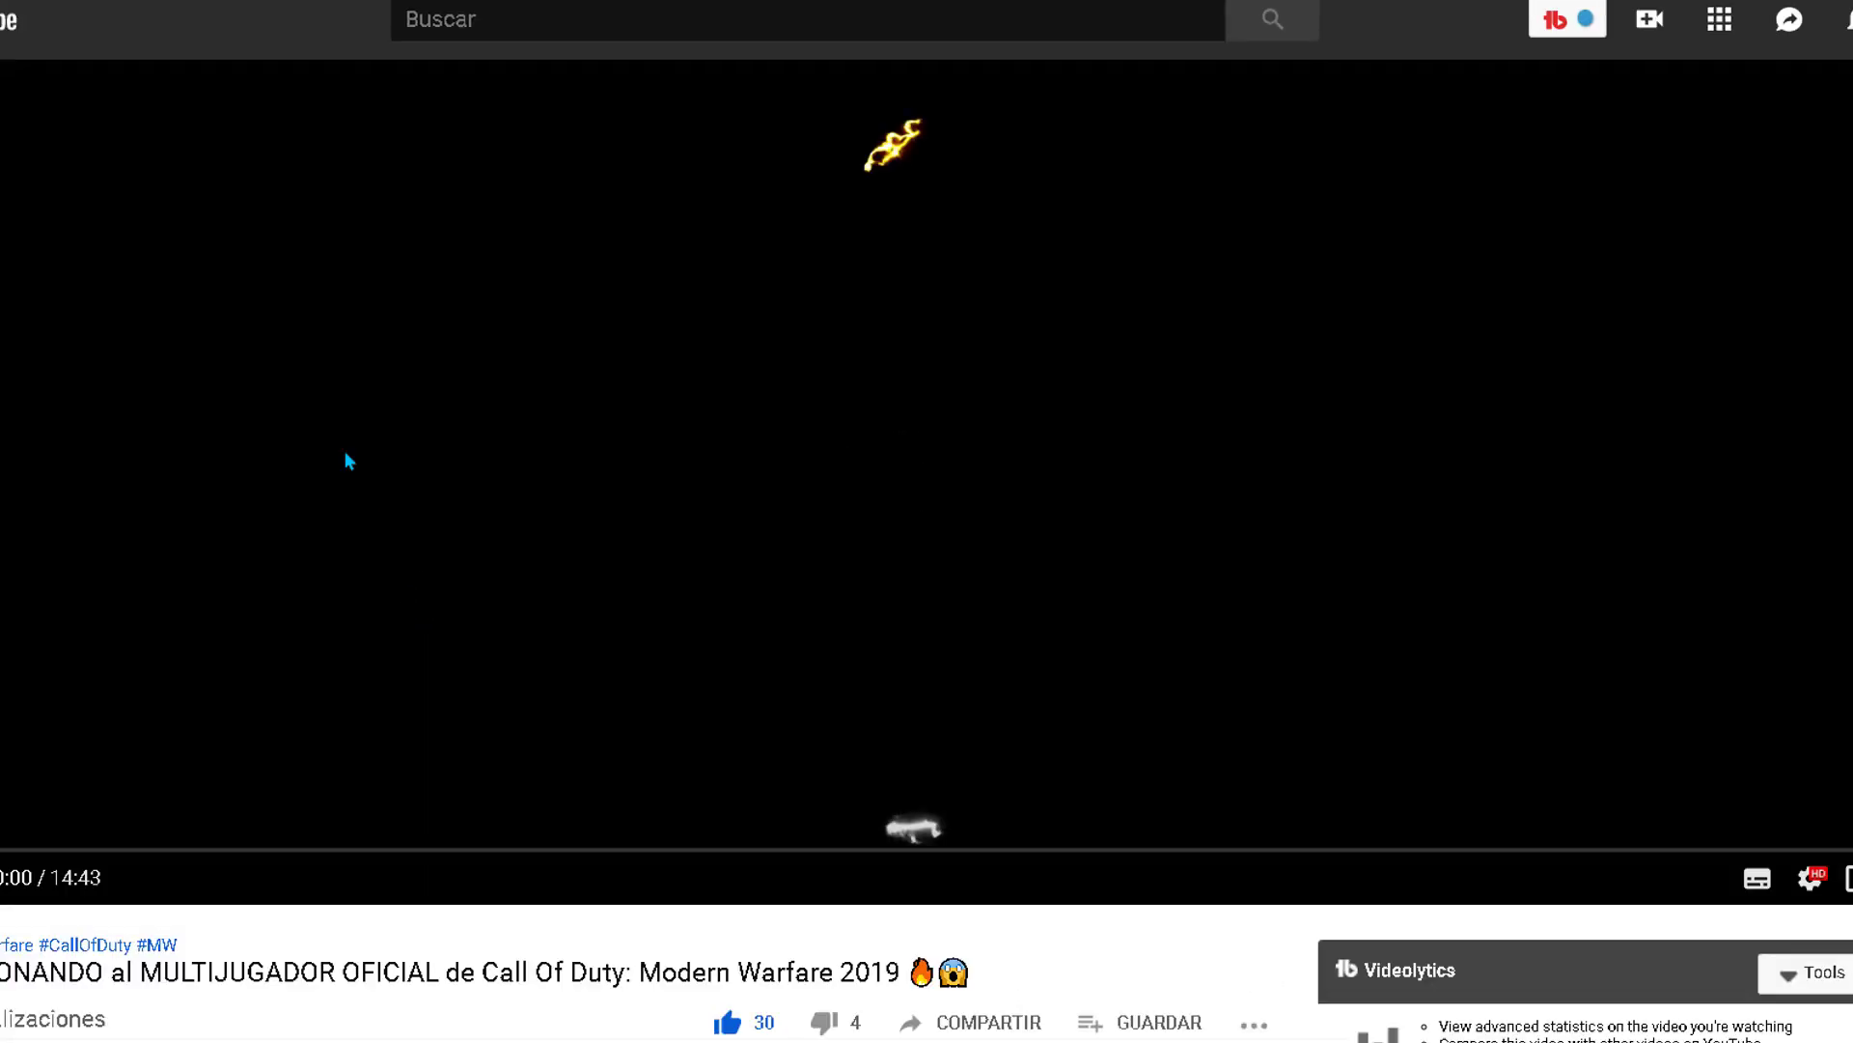
Copy the video's youtu.be share link via Compartir and paste it into GifRun's video URL field.
scroll(467, 721, down, 5)
click(987, 569)
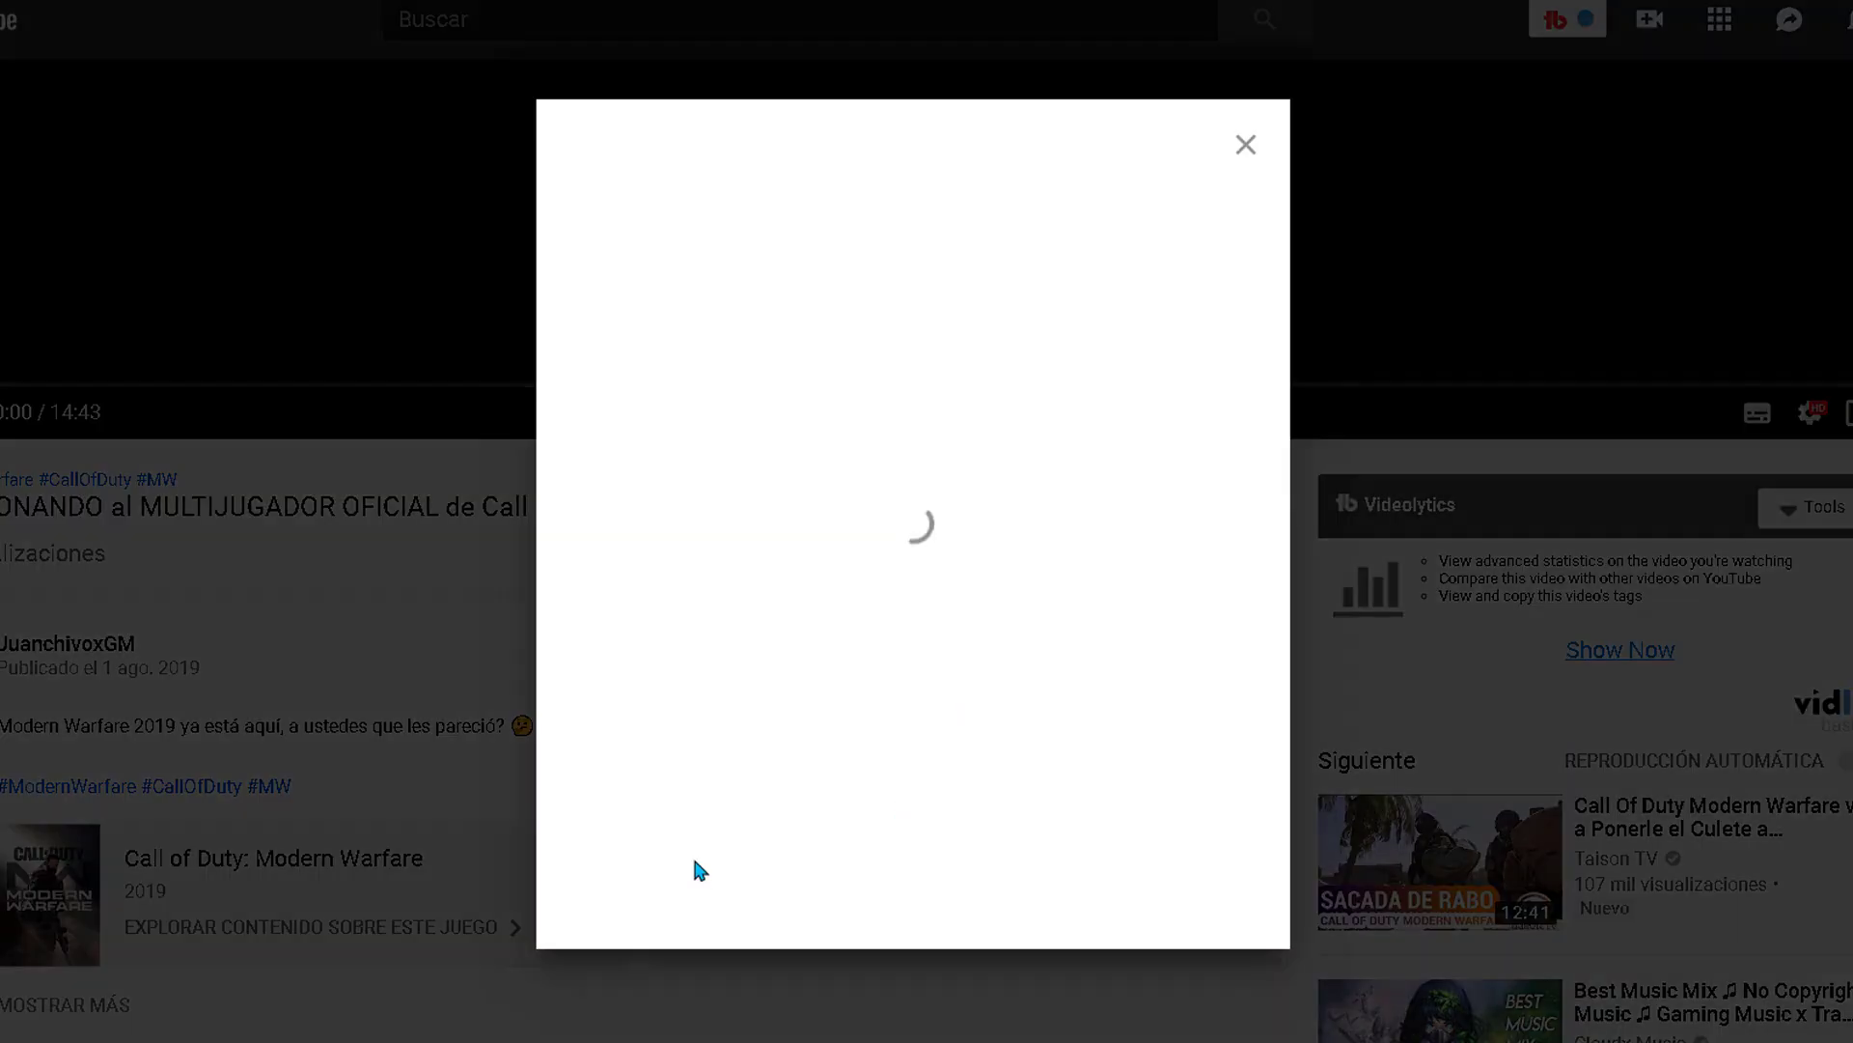
click(1181, 726)
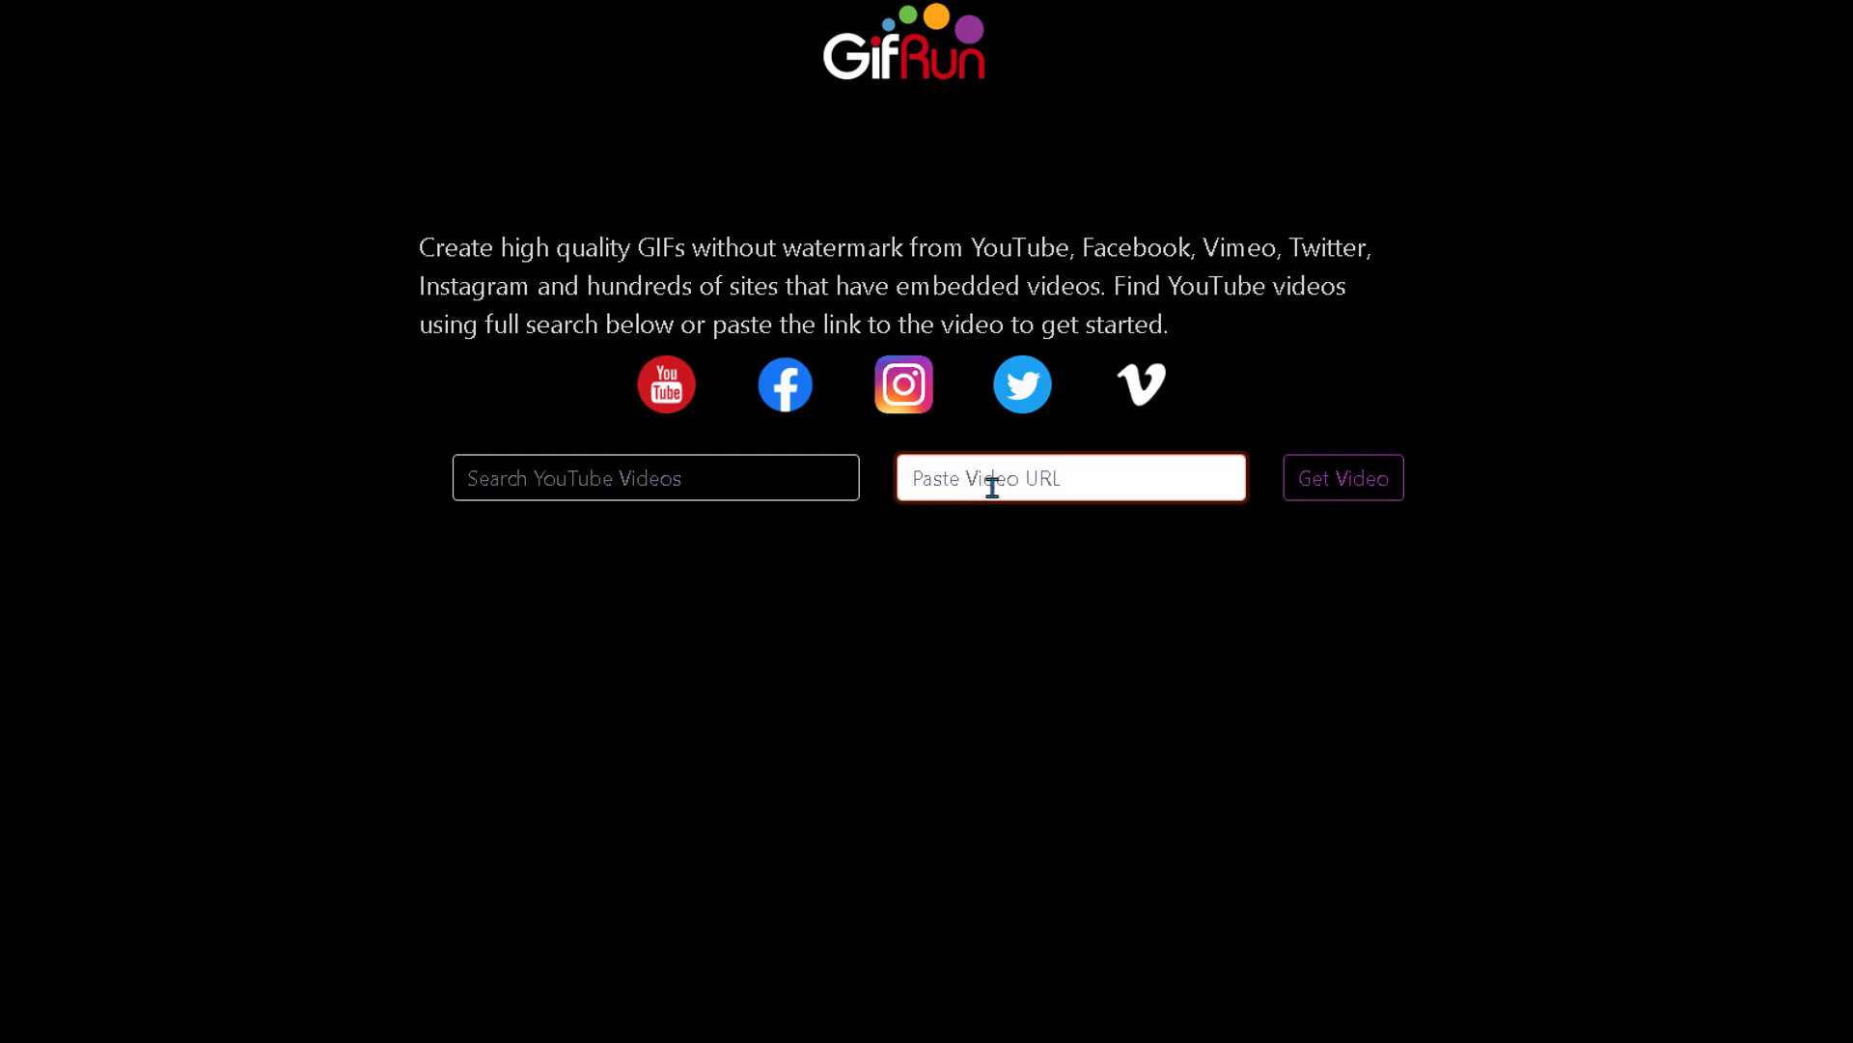
key(ctrl+v)
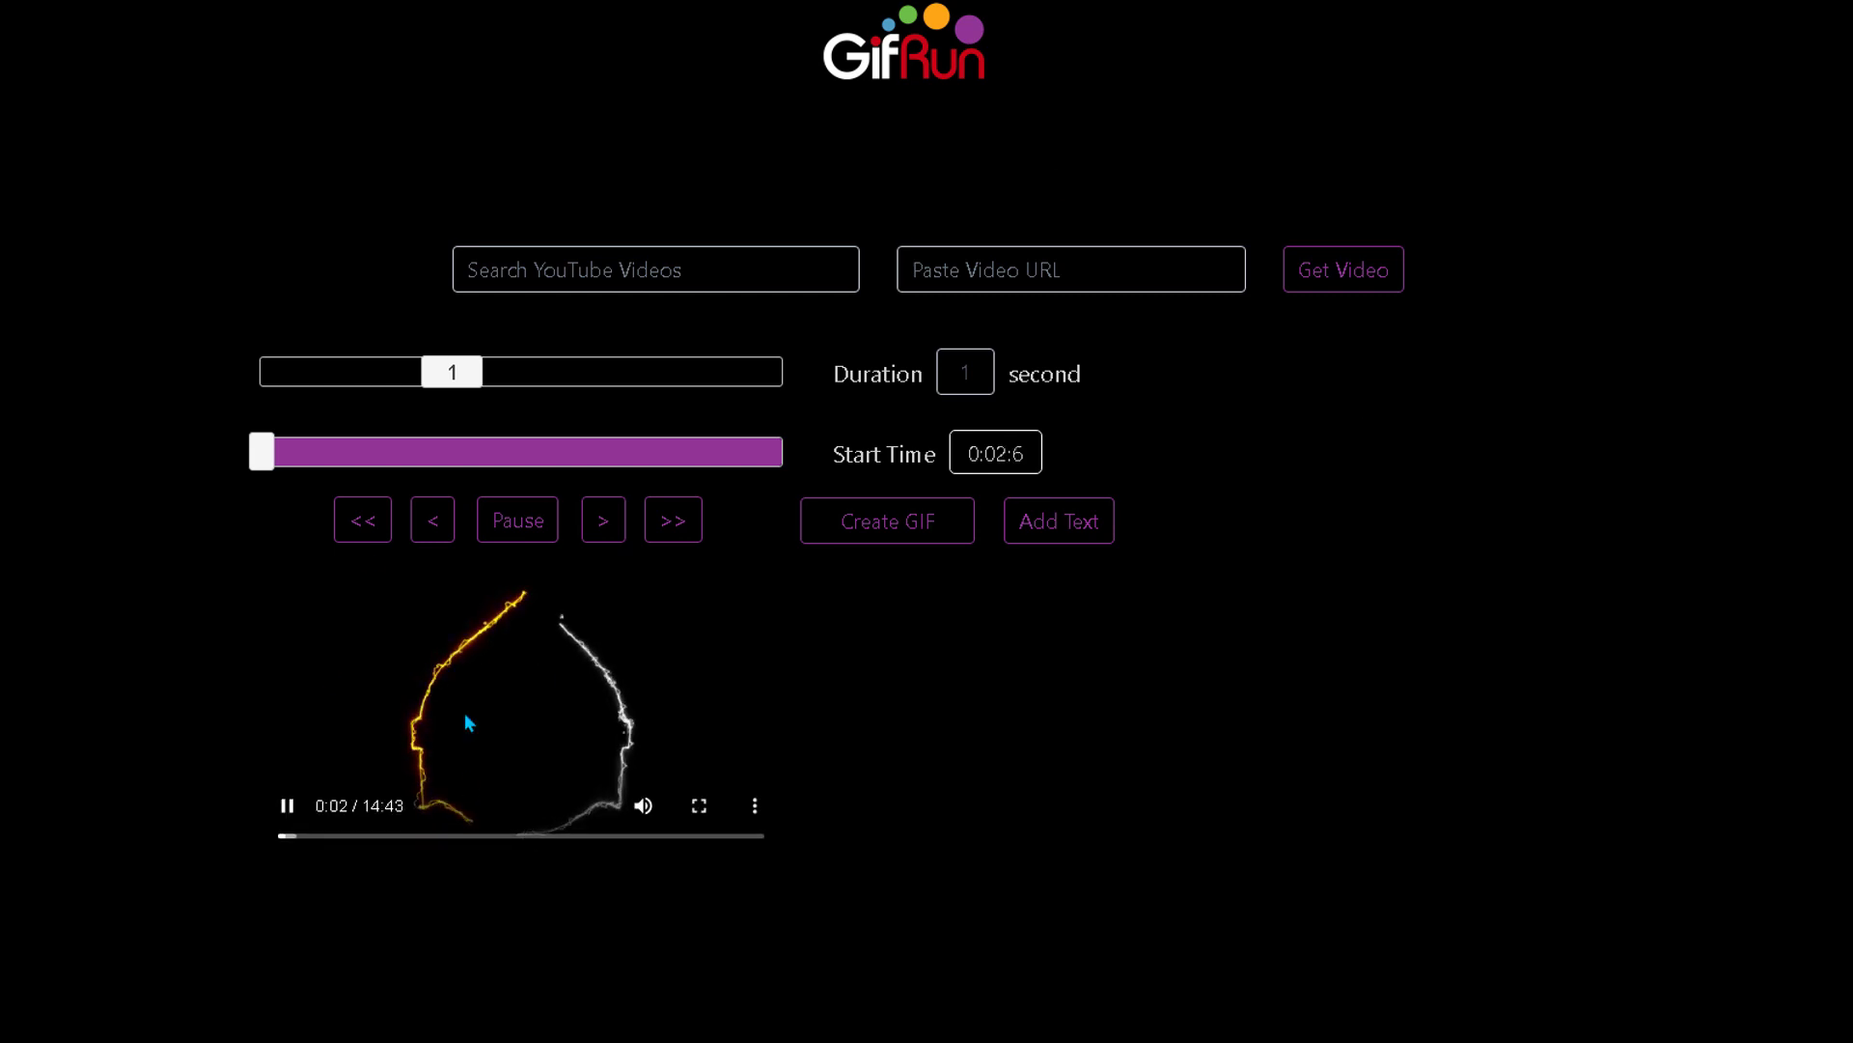
Set the clip start to 2:37:0 on the timeline and its duration to 4 seconds.
drag(323, 853, 390, 843)
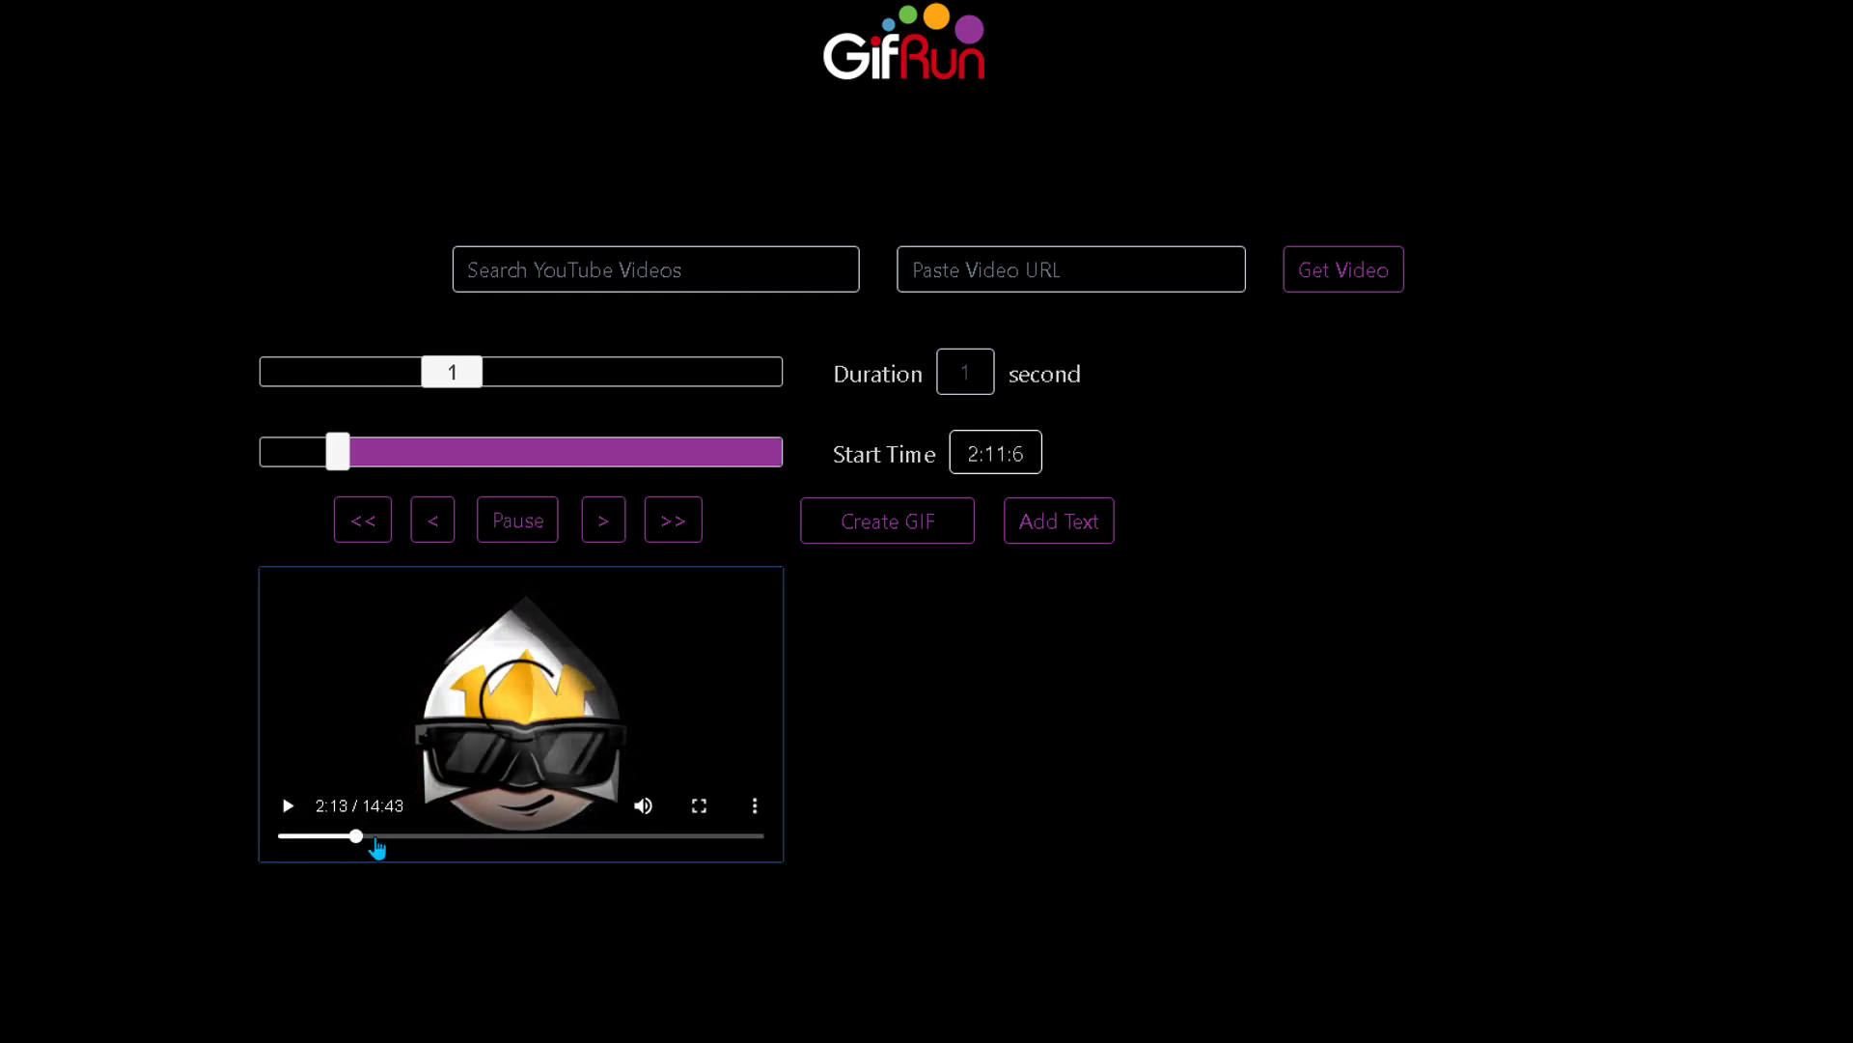
click(418, 846)
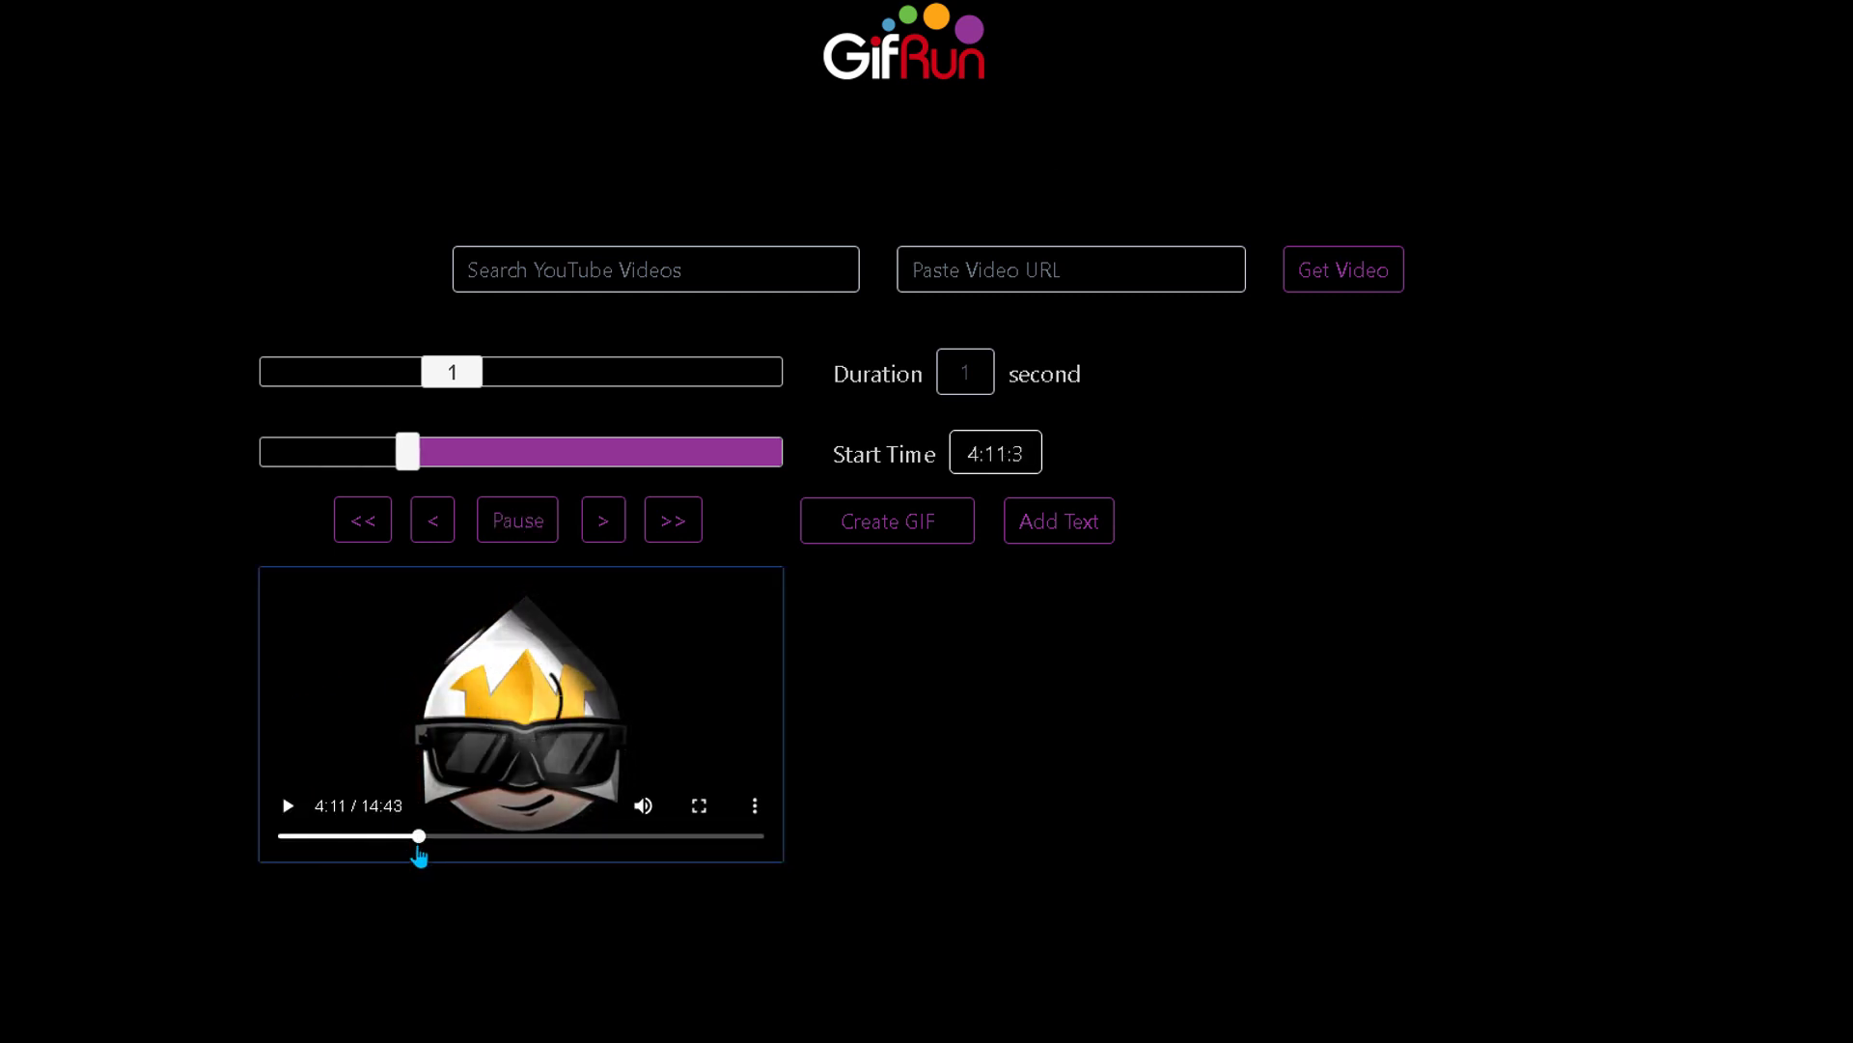
drag(319, 836, 335, 853)
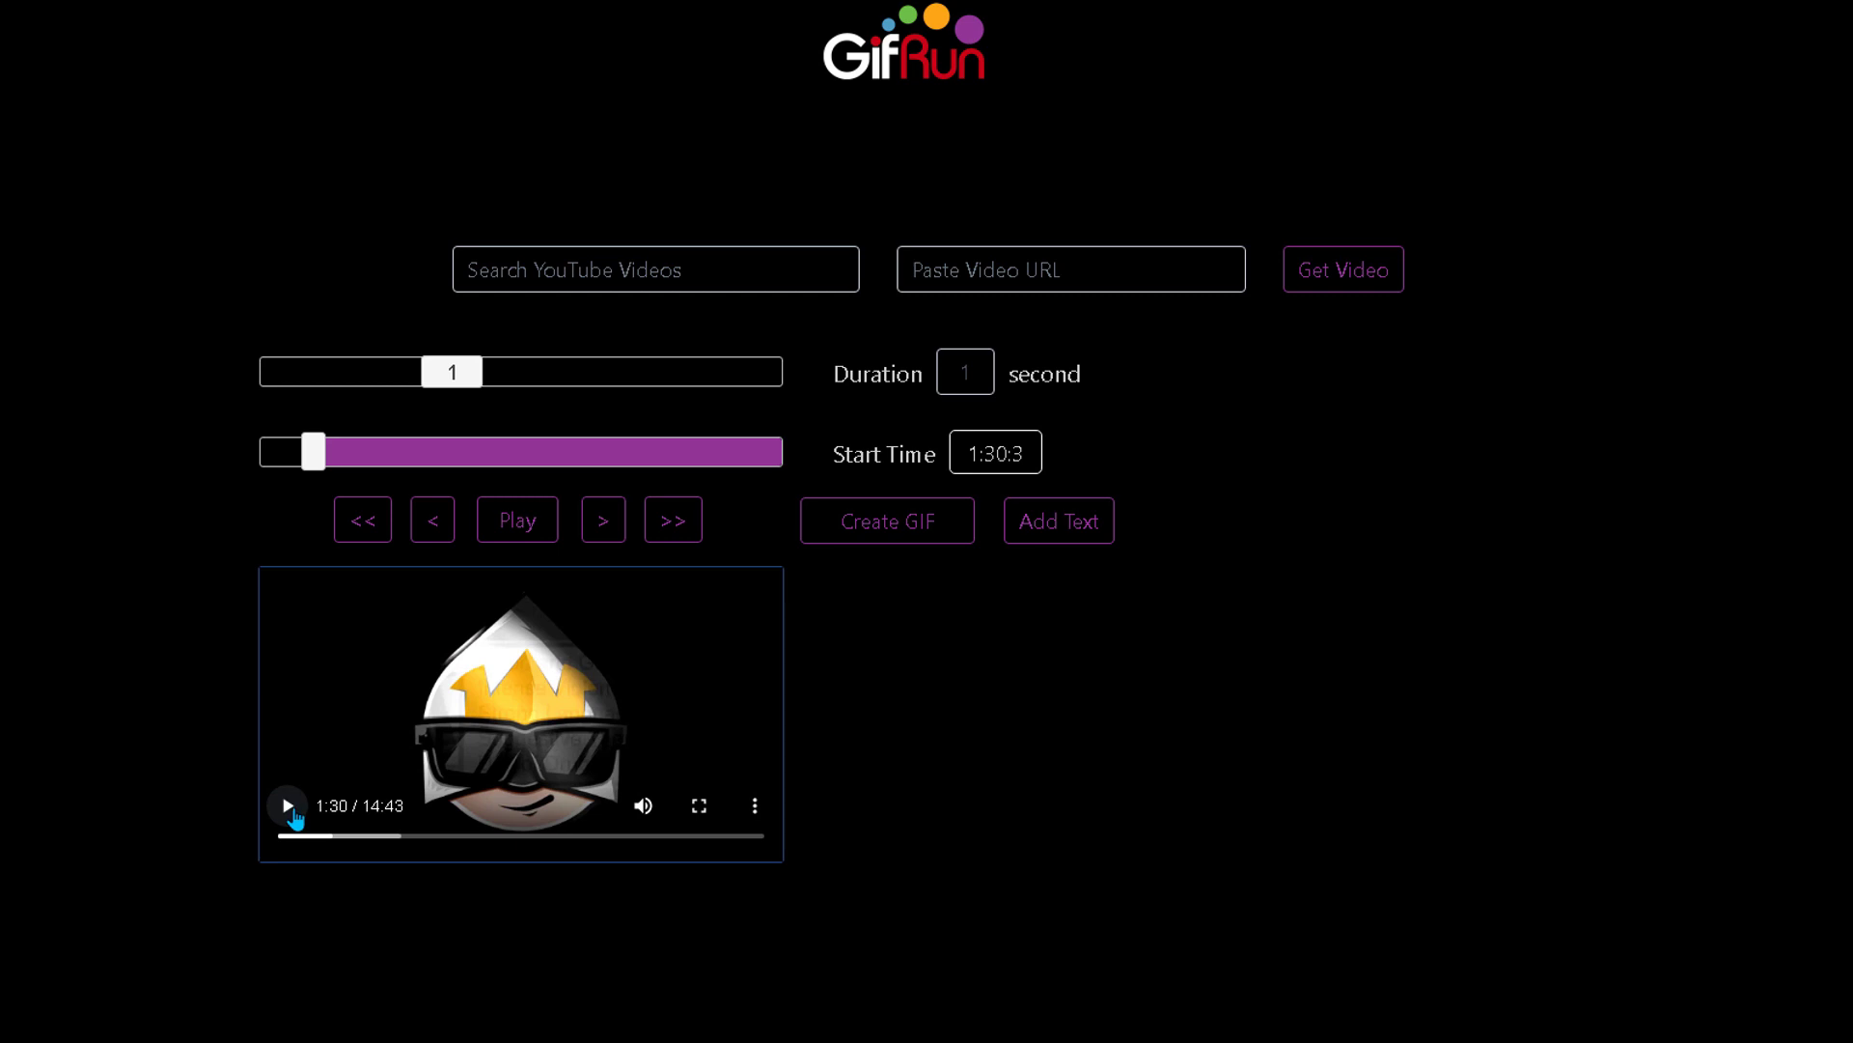
click(294, 818)
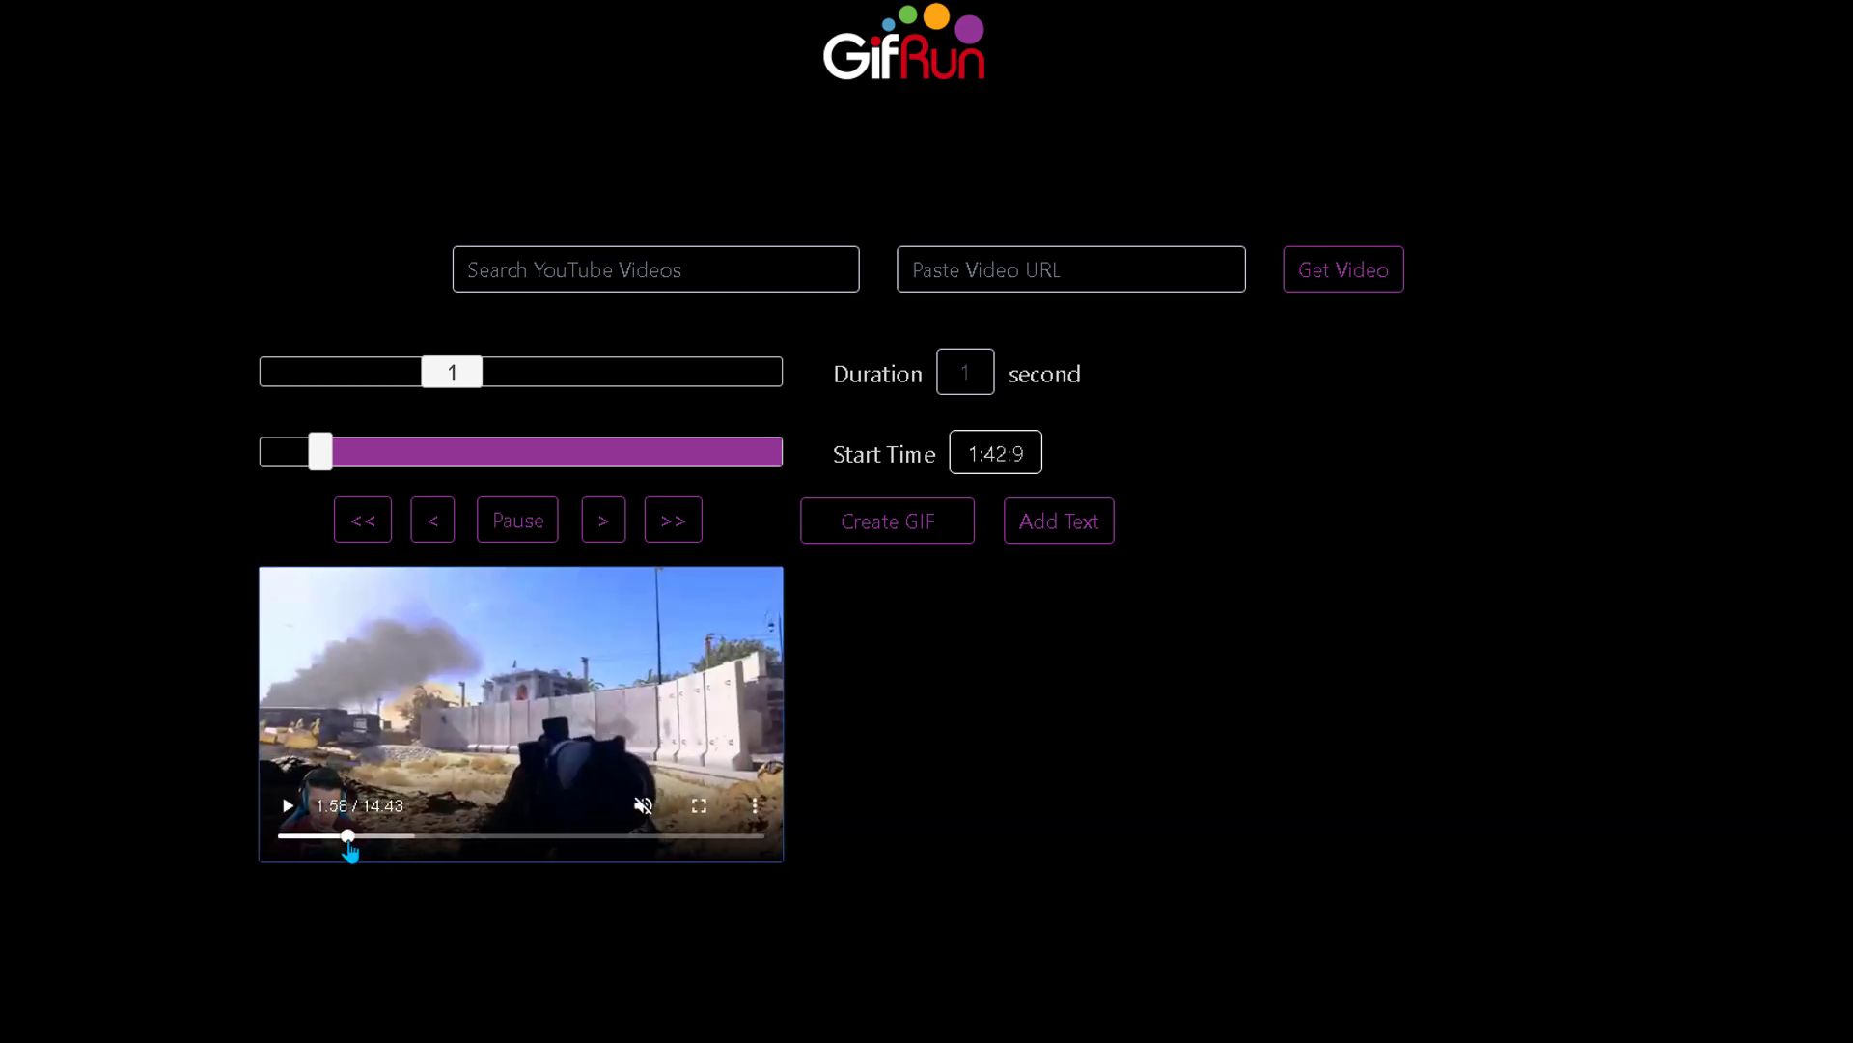
drag(347, 852, 366, 848)
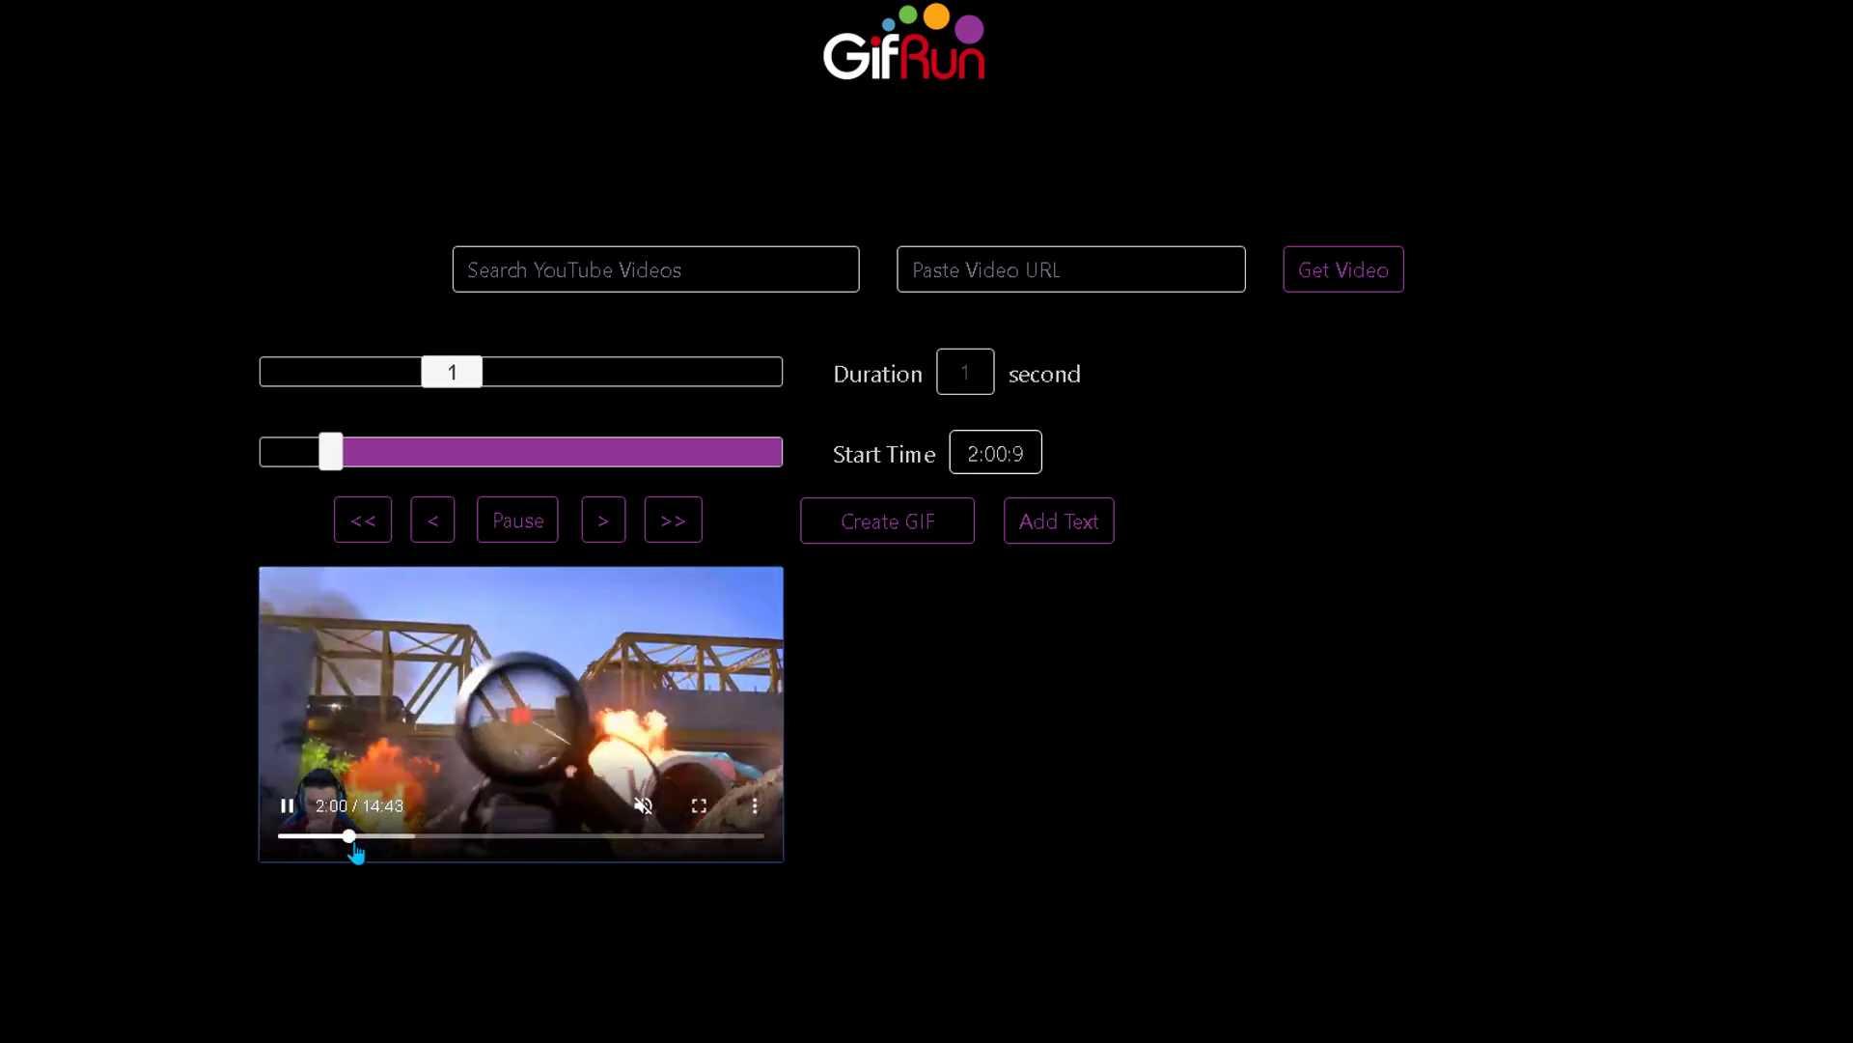
click(286, 807)
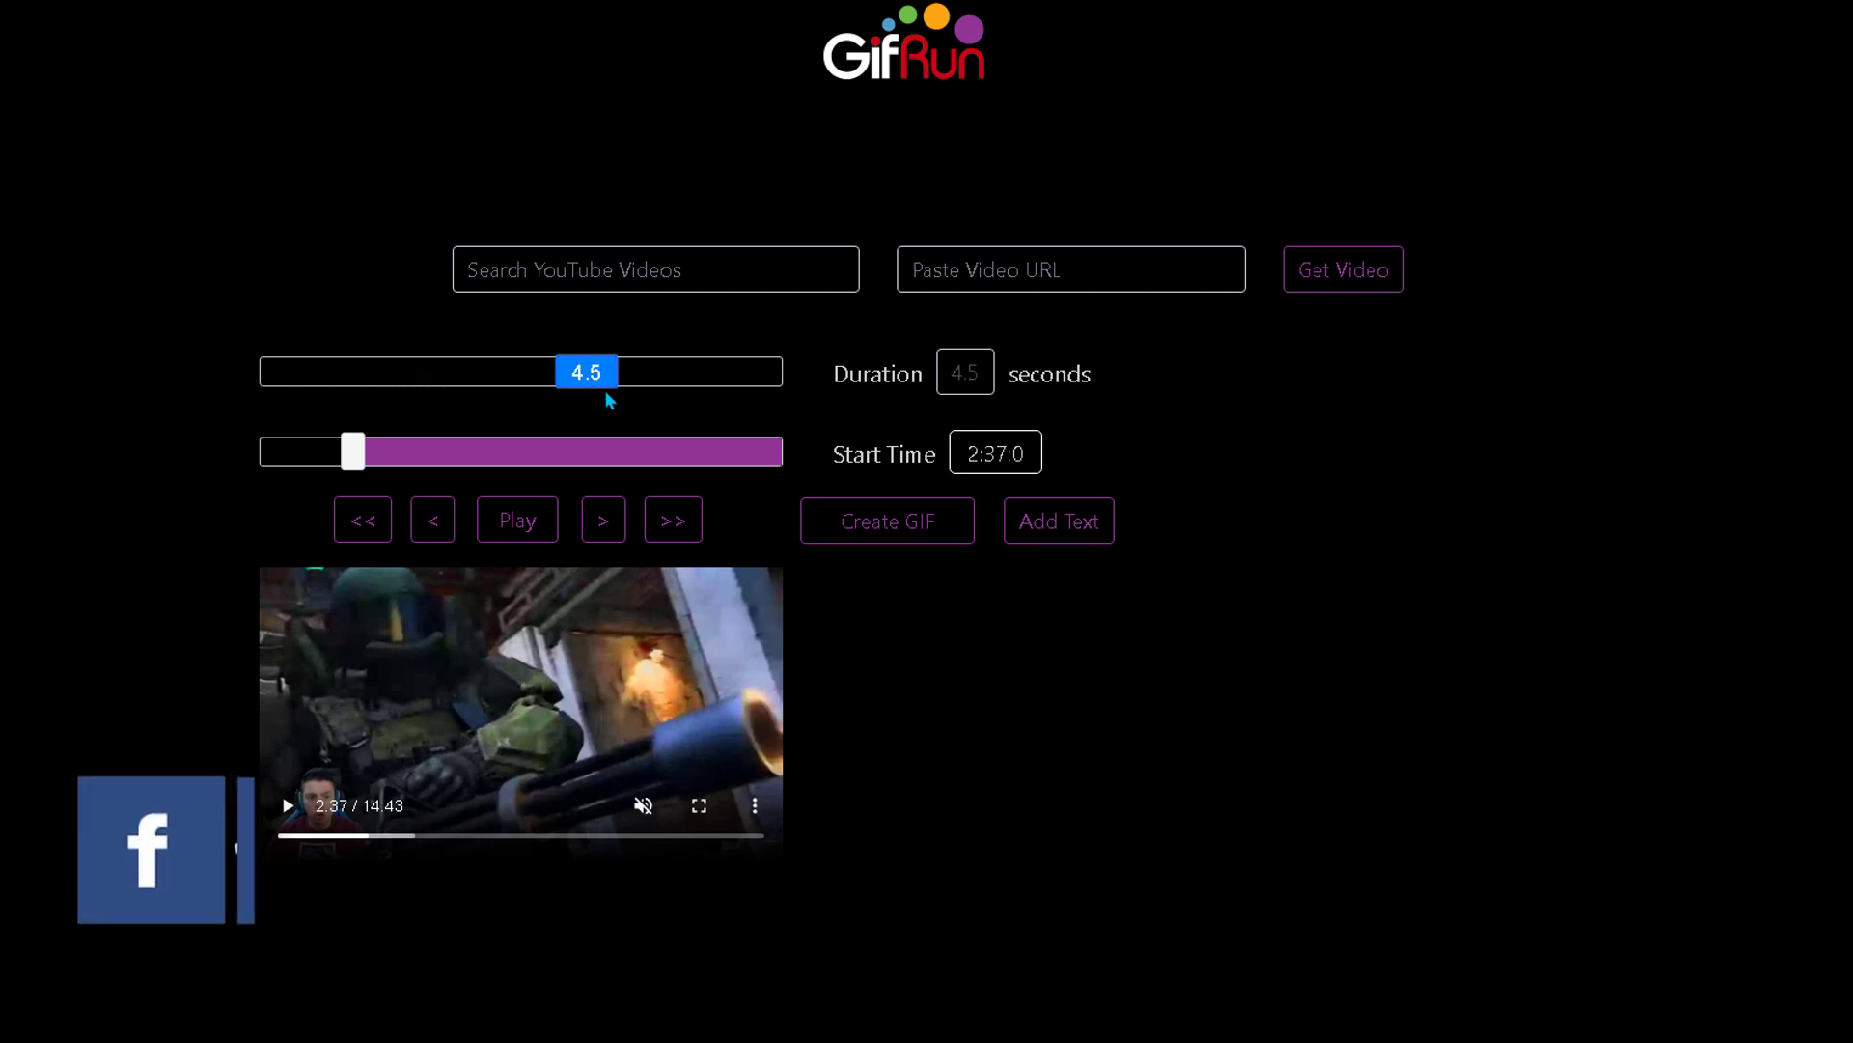
mouse_move(780, 384)
mouse_down()
mouse_move(502, 376)
mouse_move(540, 392)
mouse_up()
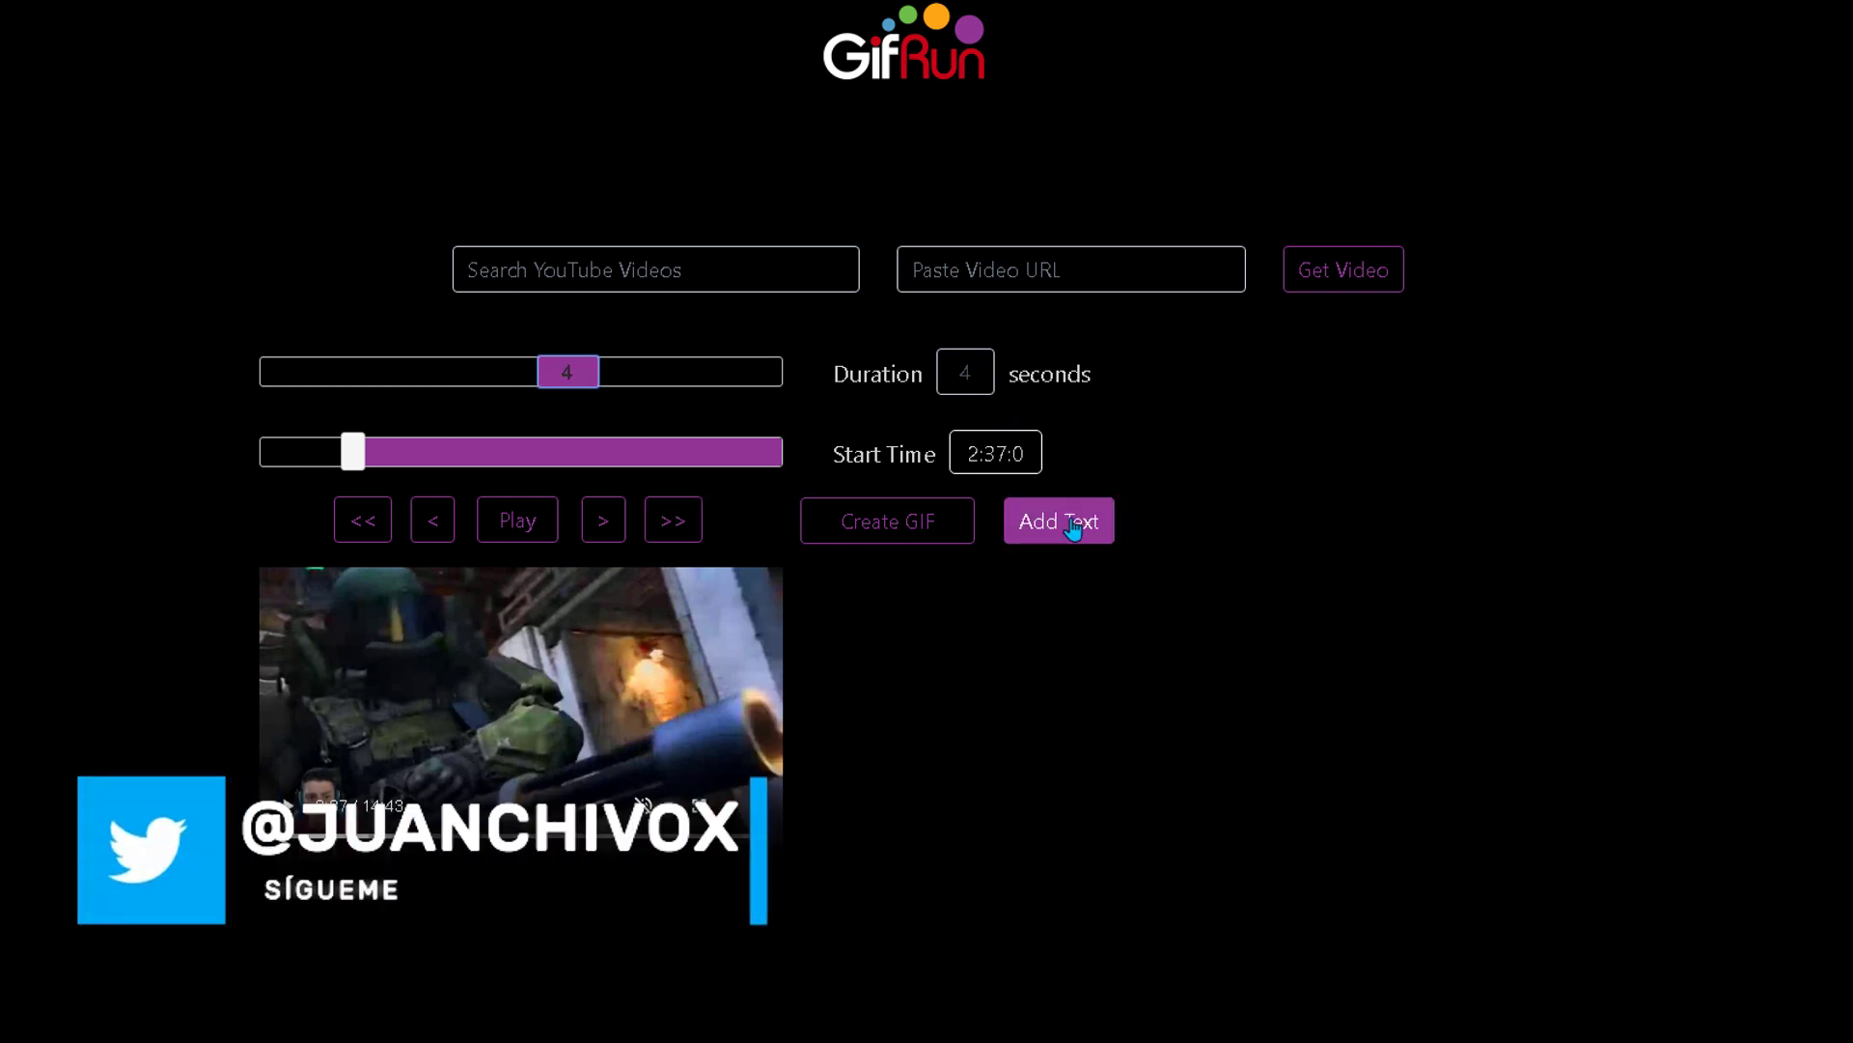
Add an OMG caption at 70px size and apply it with Update & Close.
click(1051, 542)
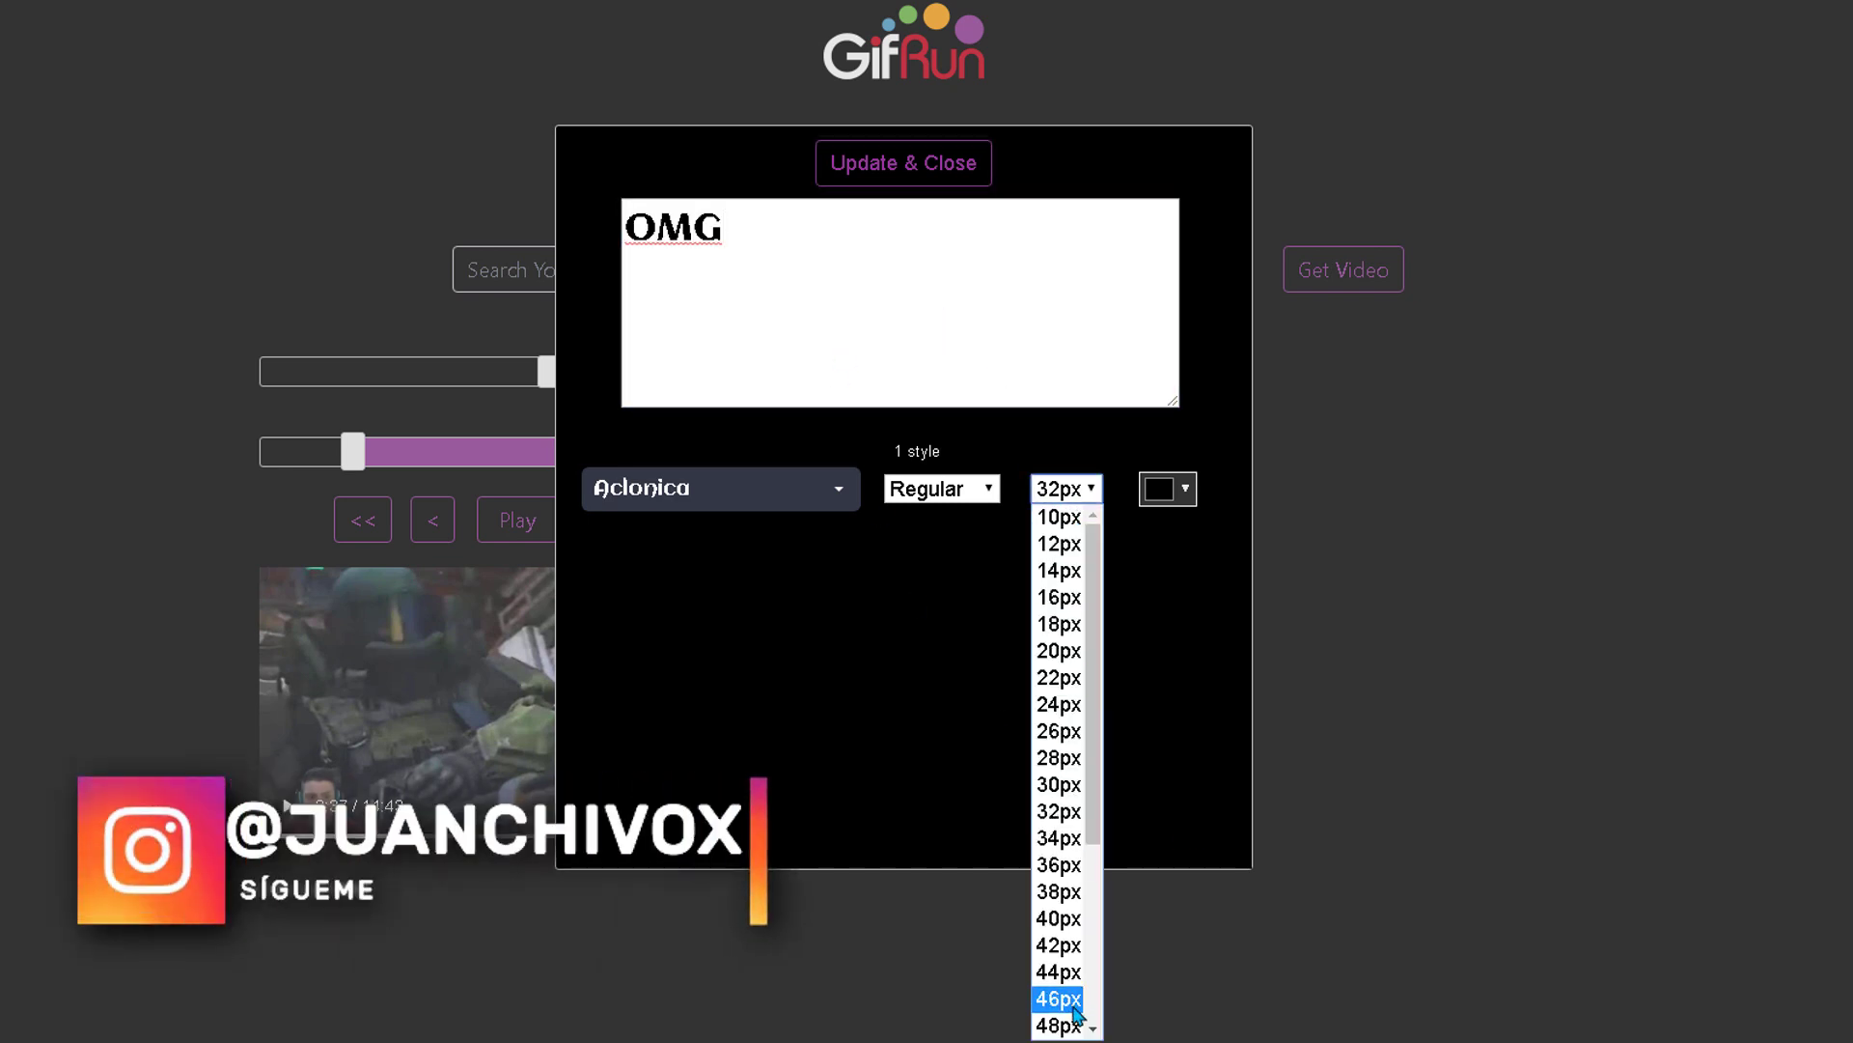
click(1057, 1025)
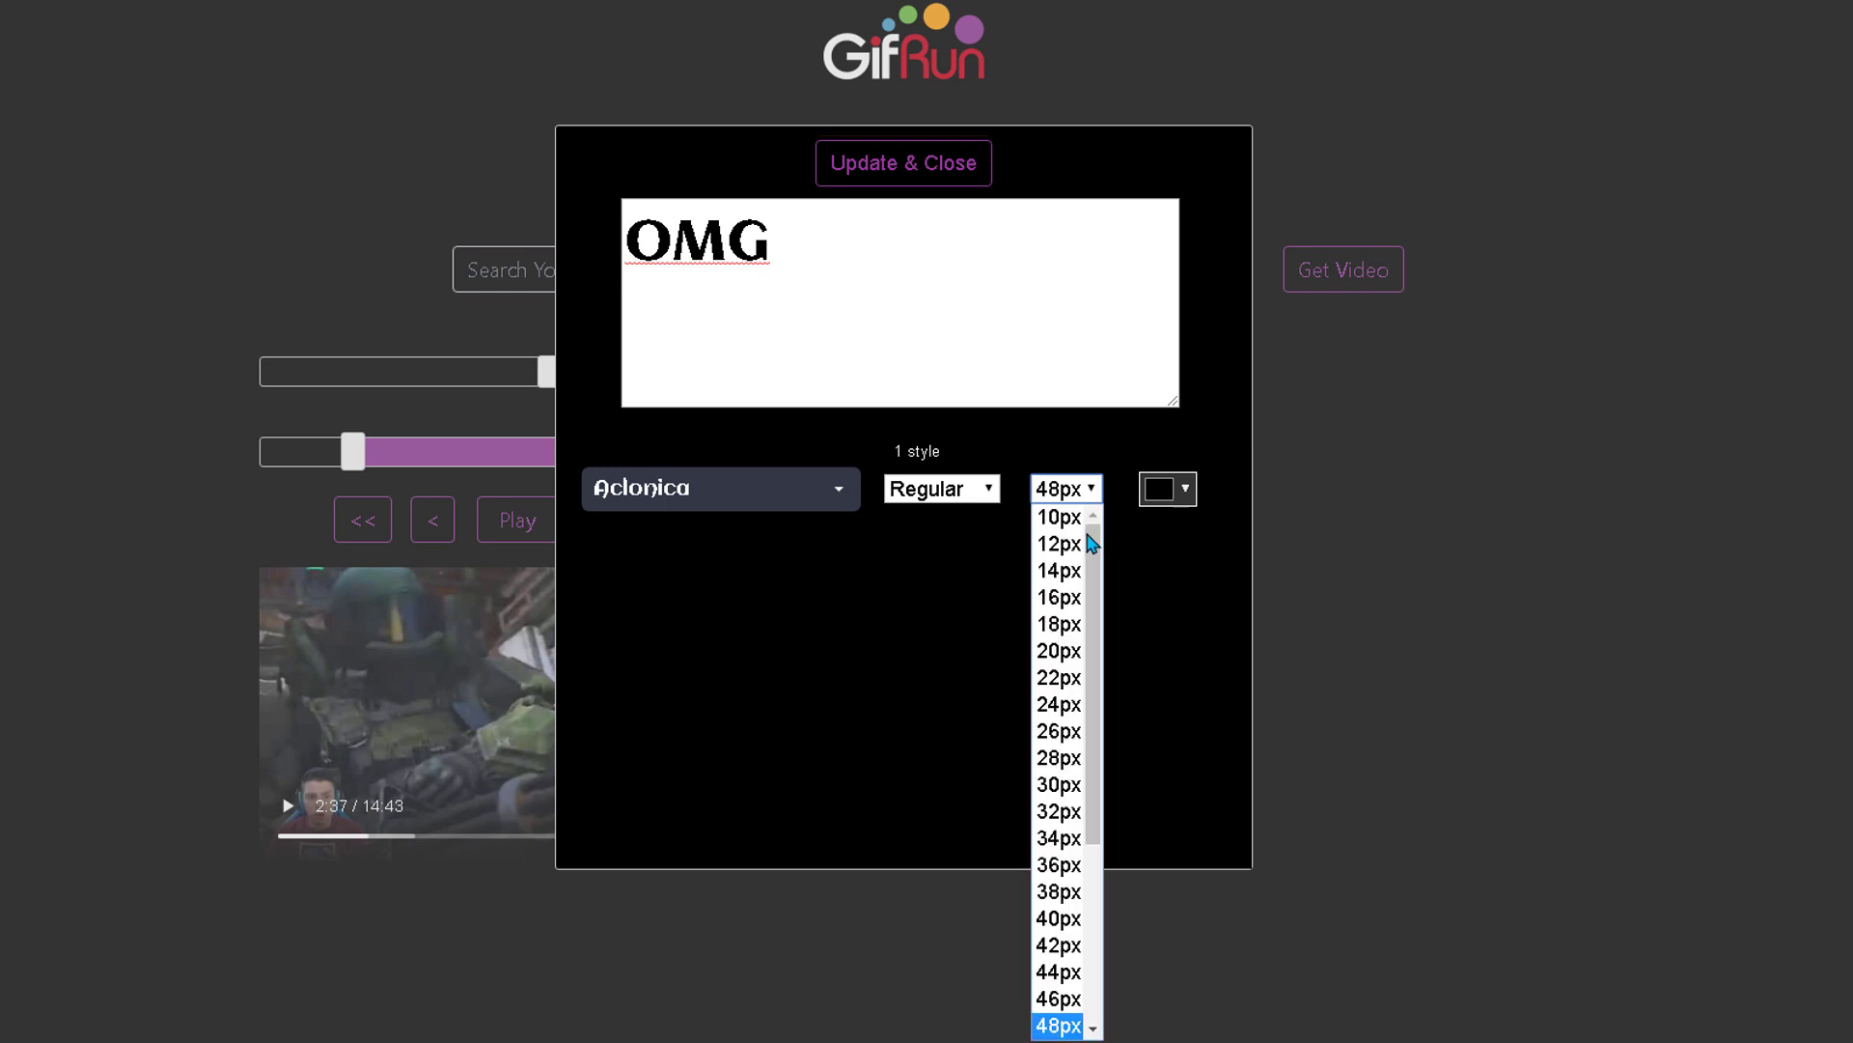
drag(1092, 544, 1040, 1023)
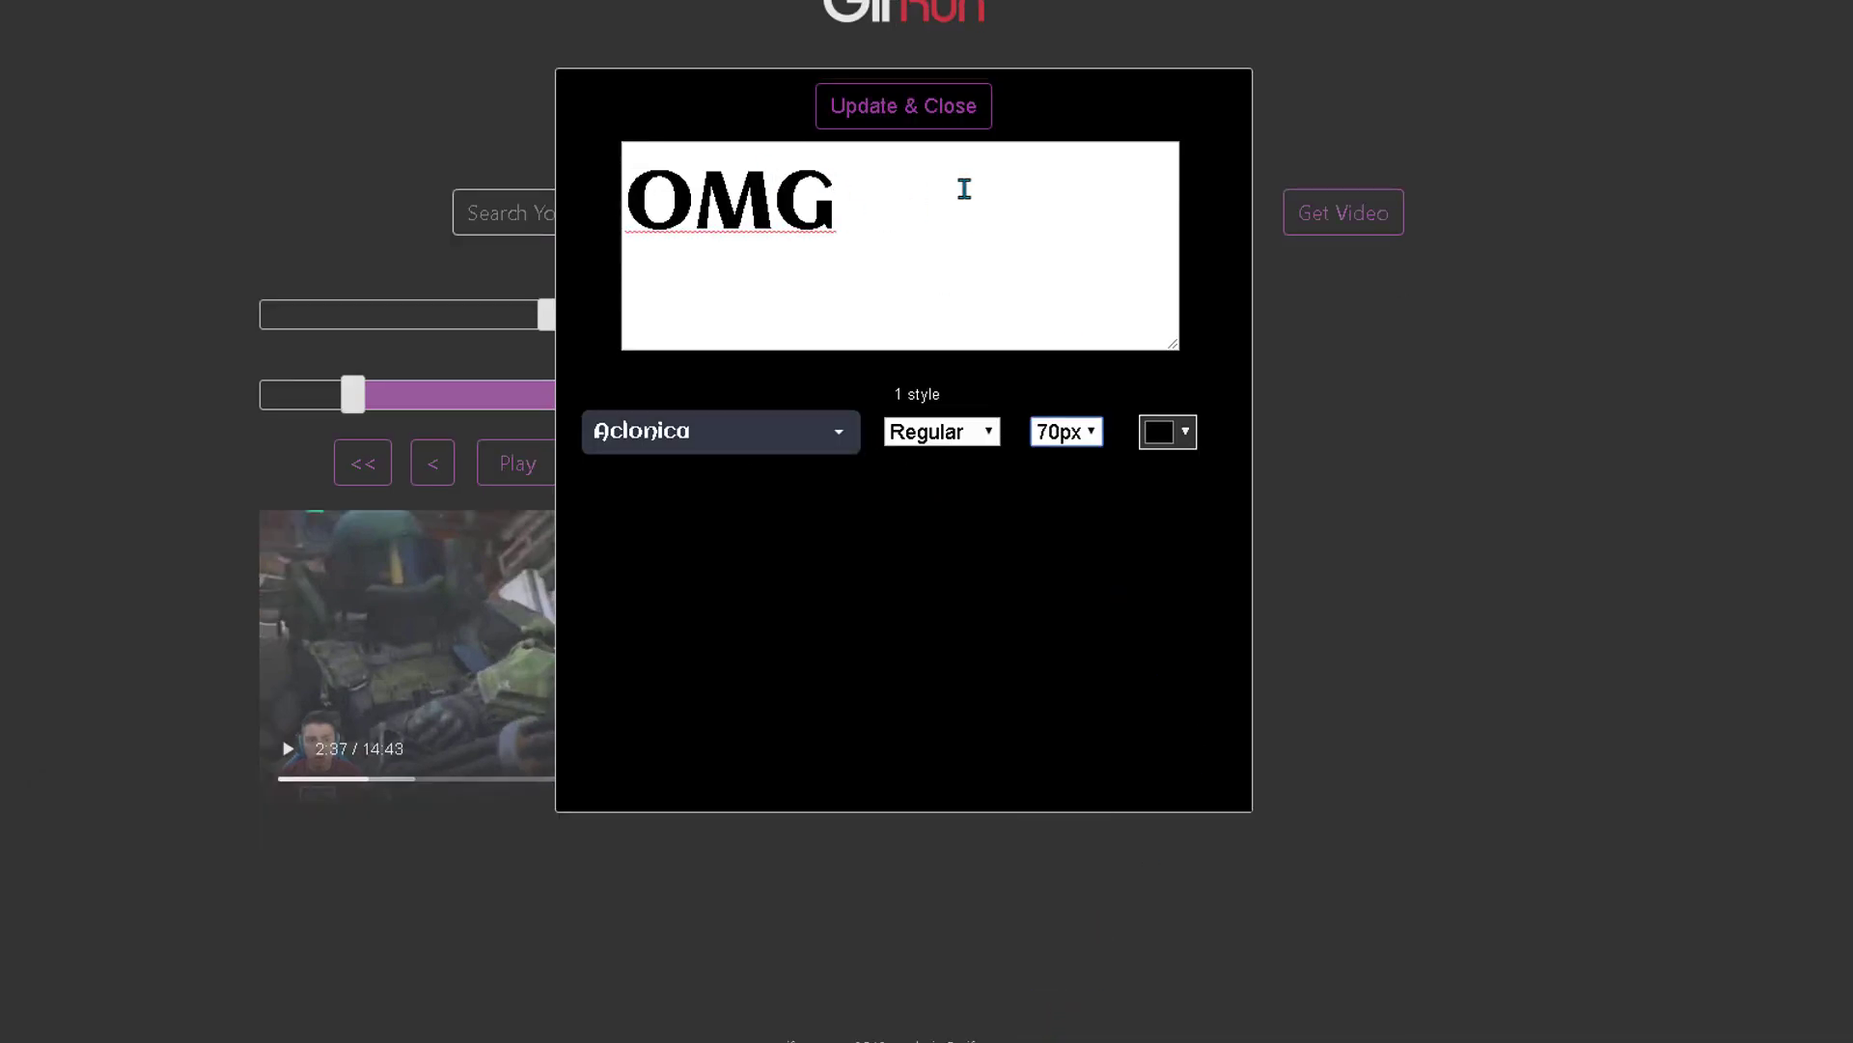
click(906, 108)
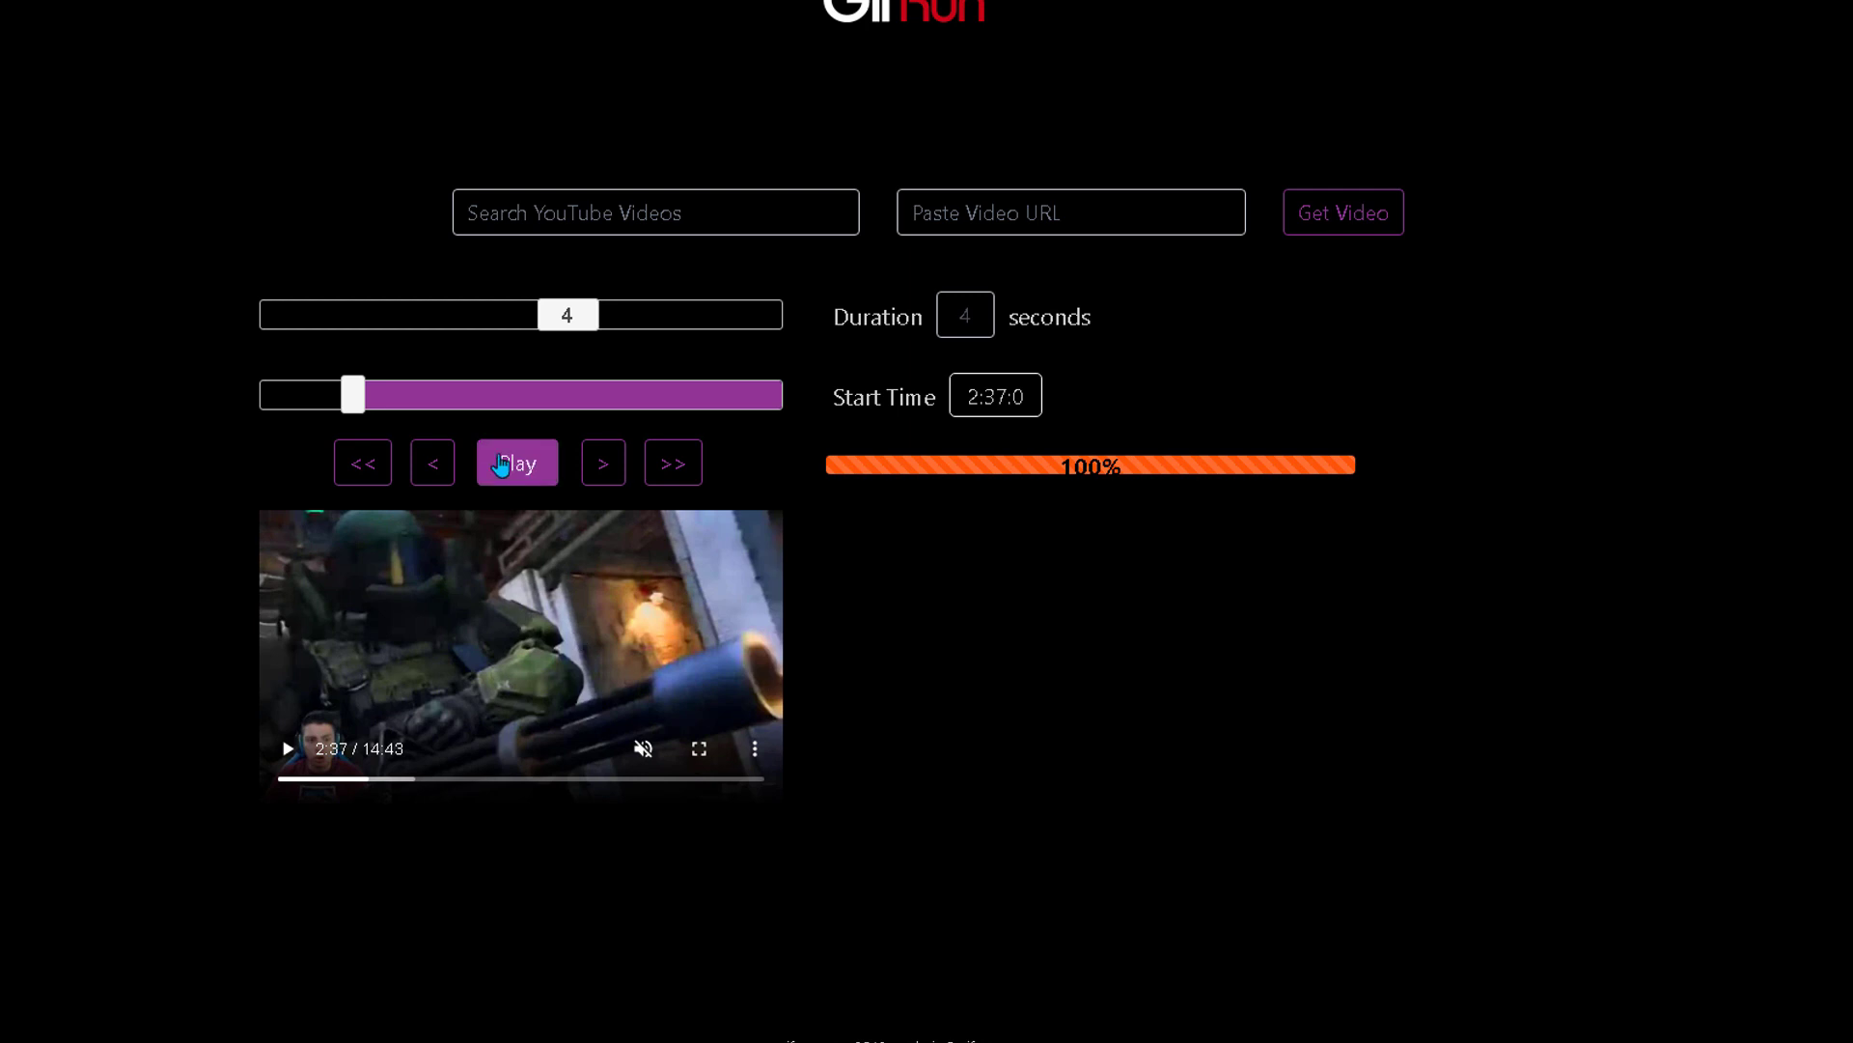
Change the OMG caption colour to white and apply it.
click(523, 483)
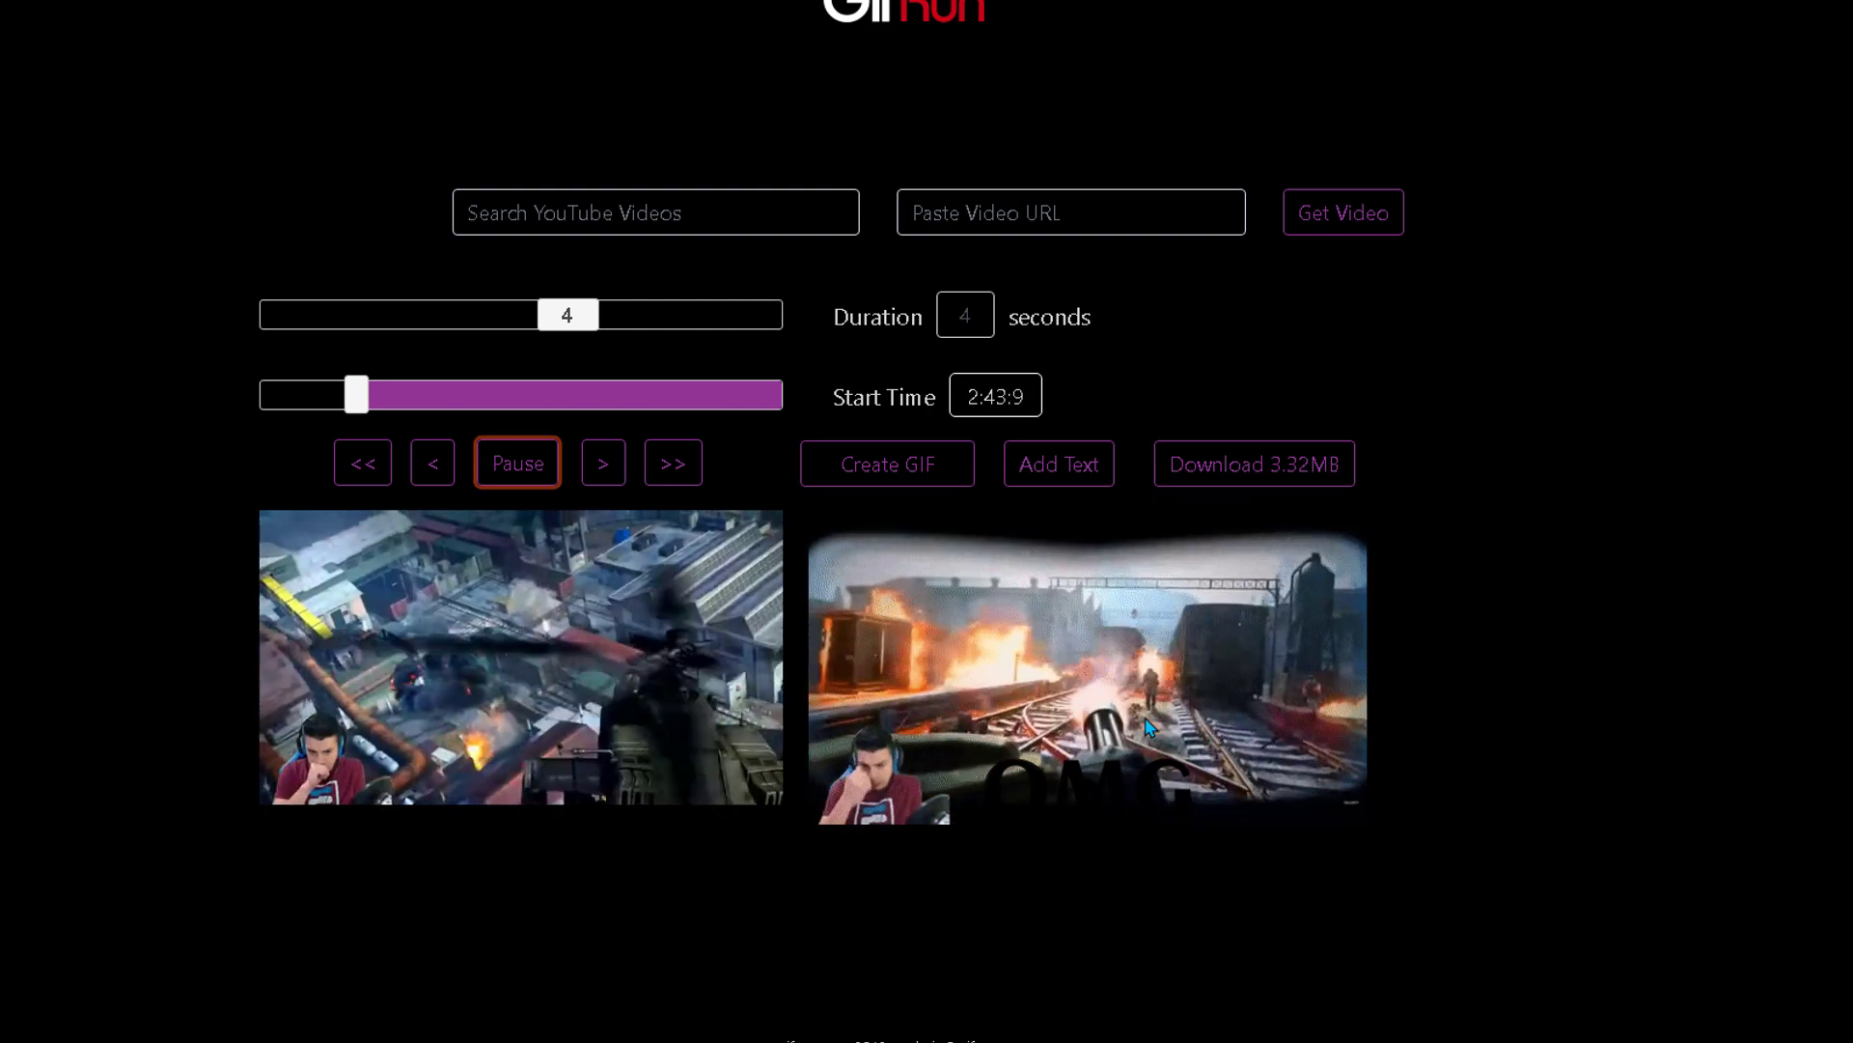
click(1080, 483)
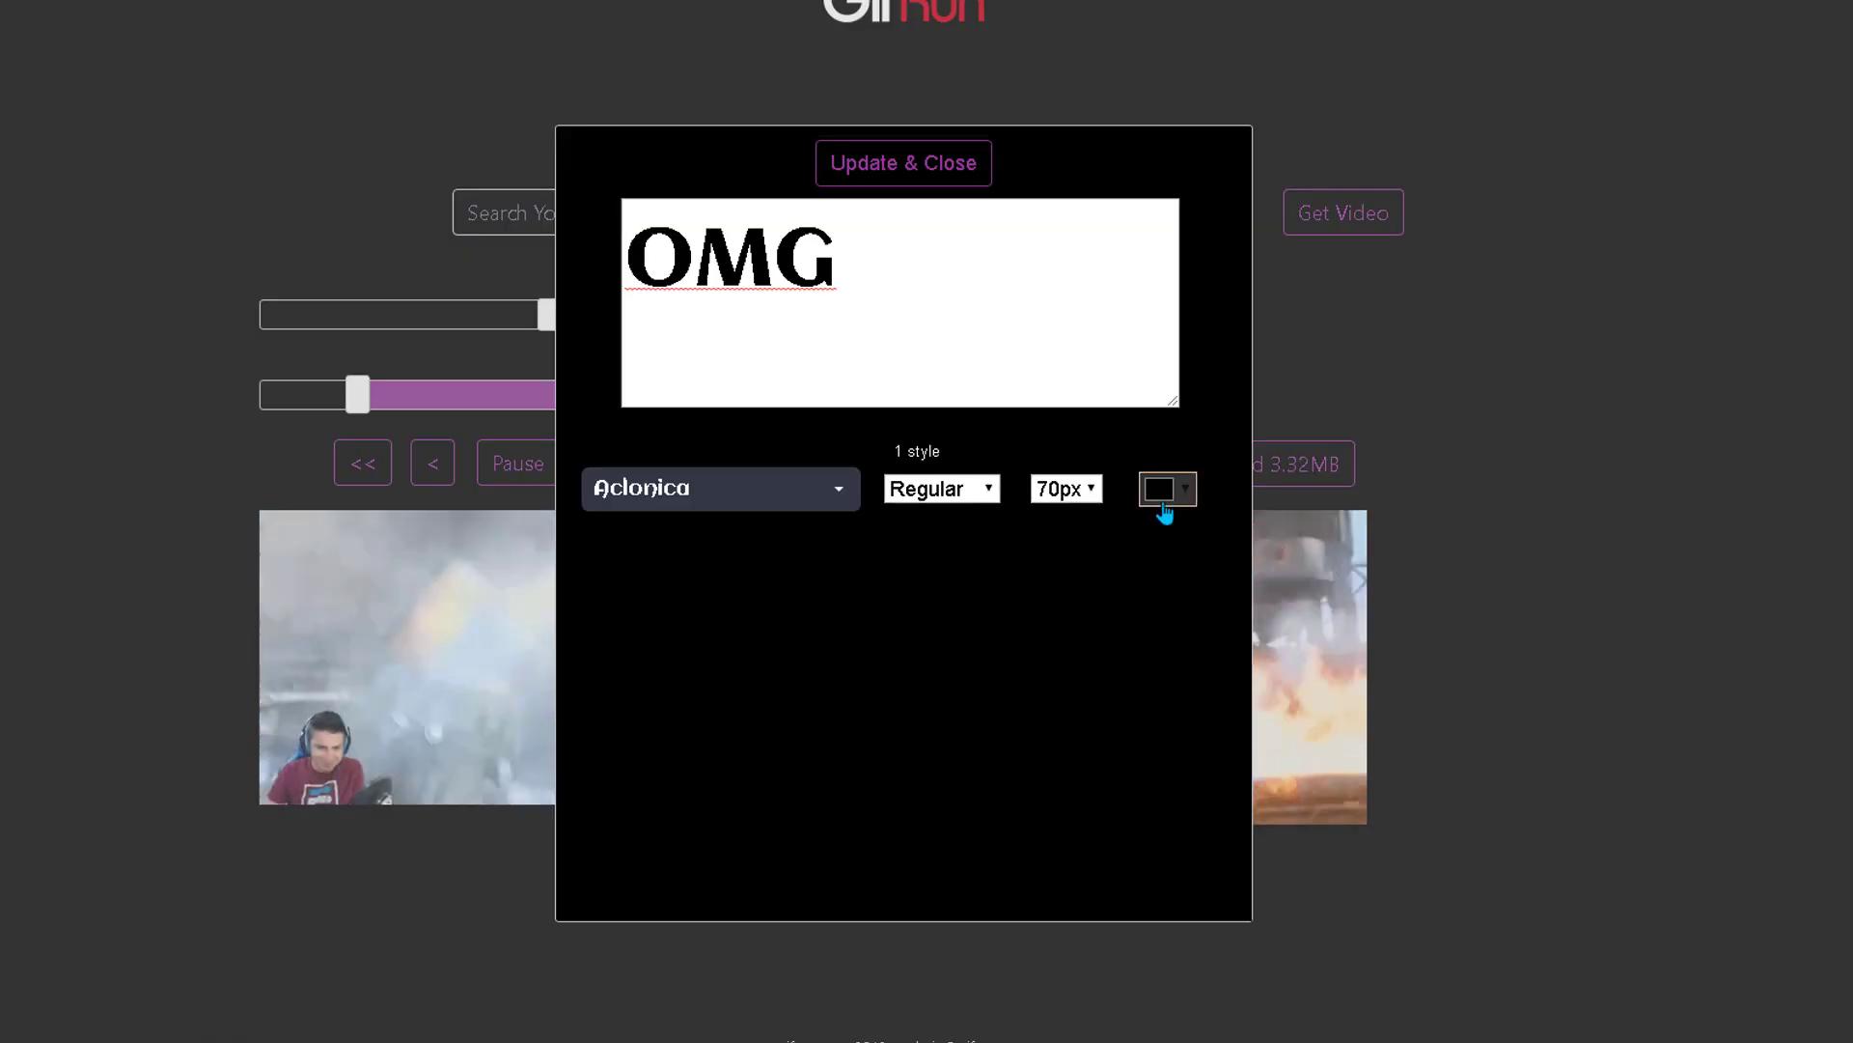
click(1163, 490)
drag(1197, 558, 1150, 518)
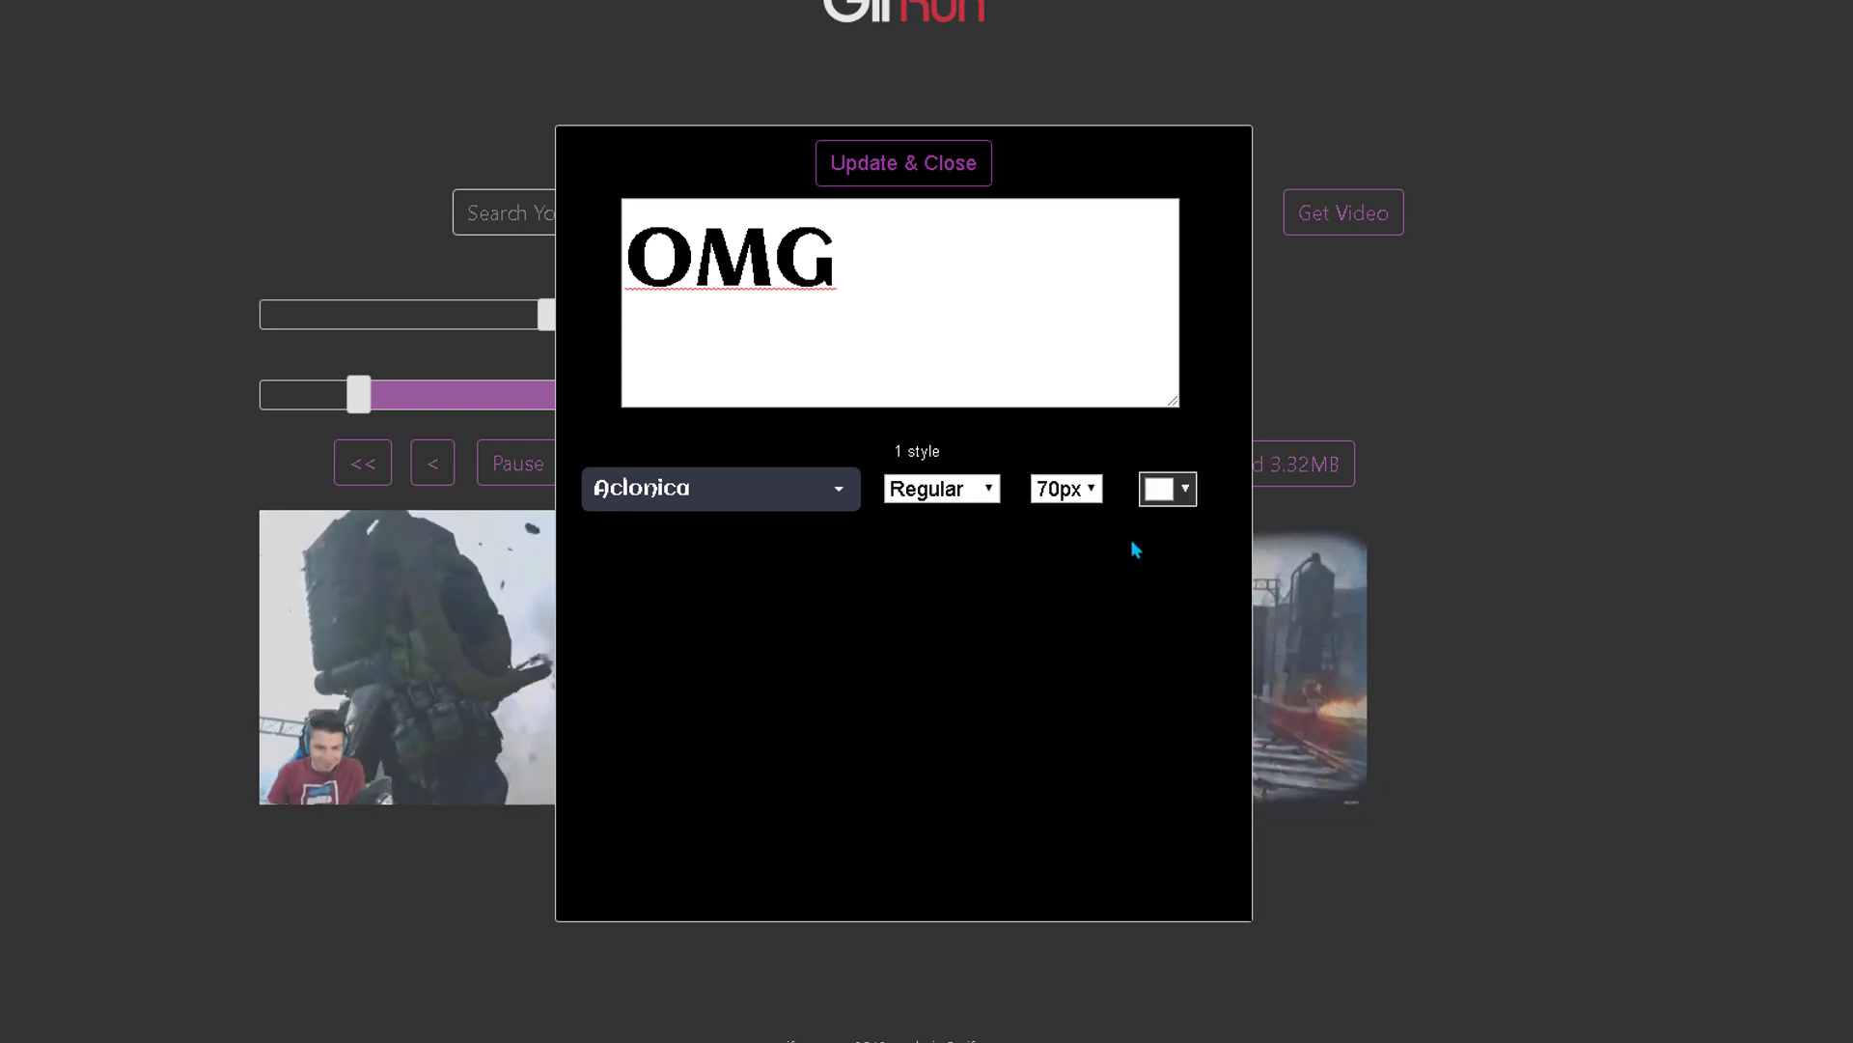
click(980, 159)
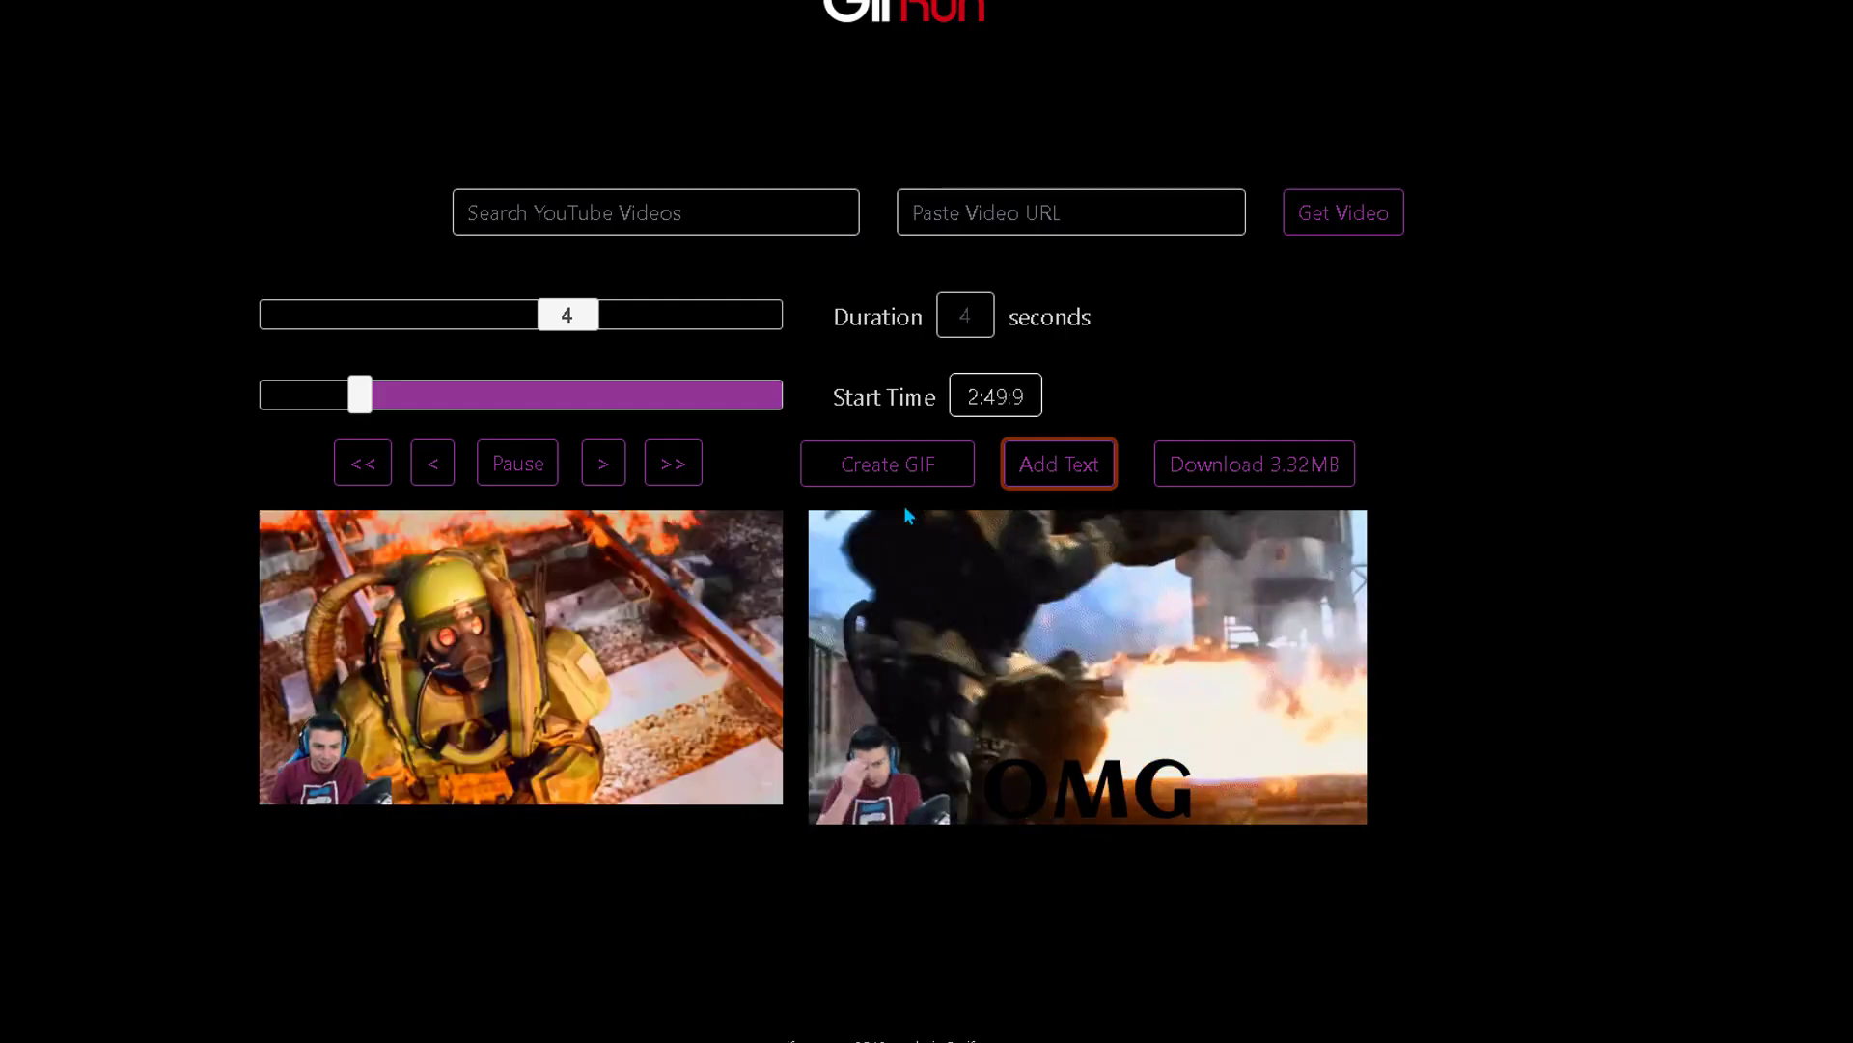
Re-render the GIF and download the finished 3.26MB file.
click(960, 473)
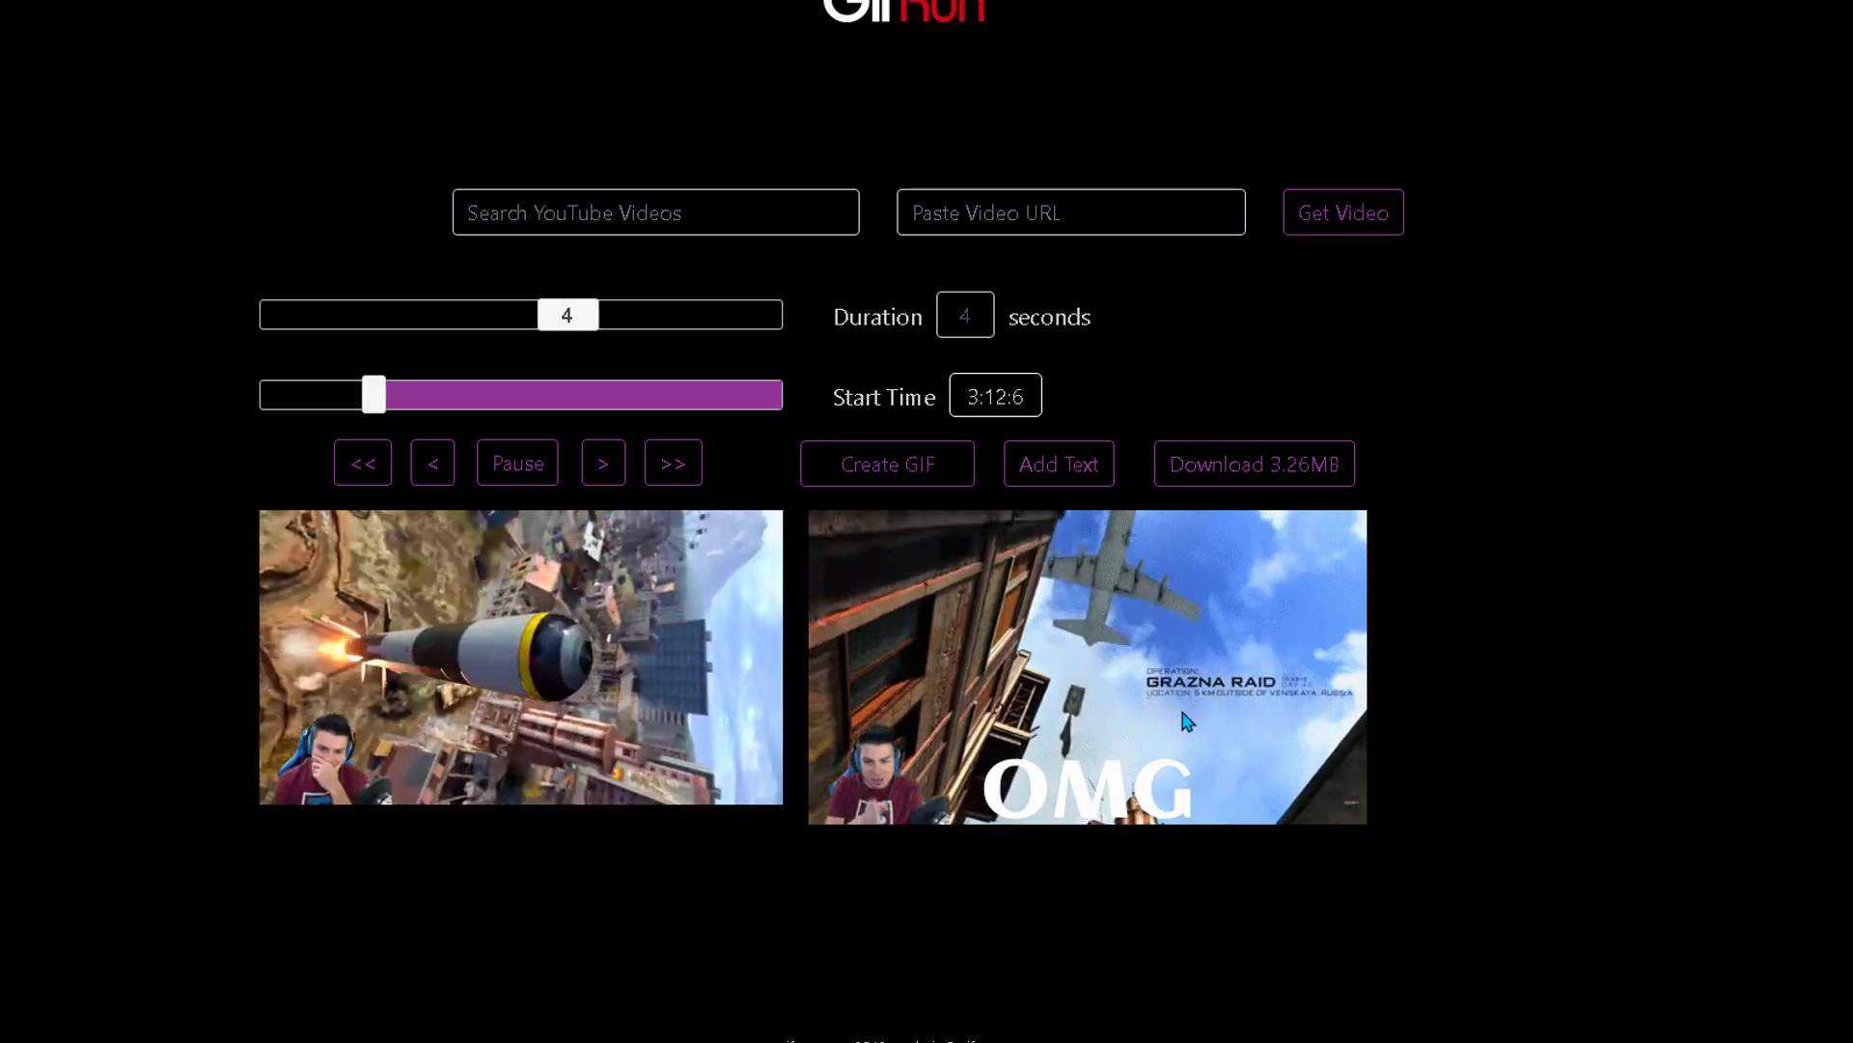
click(1260, 471)
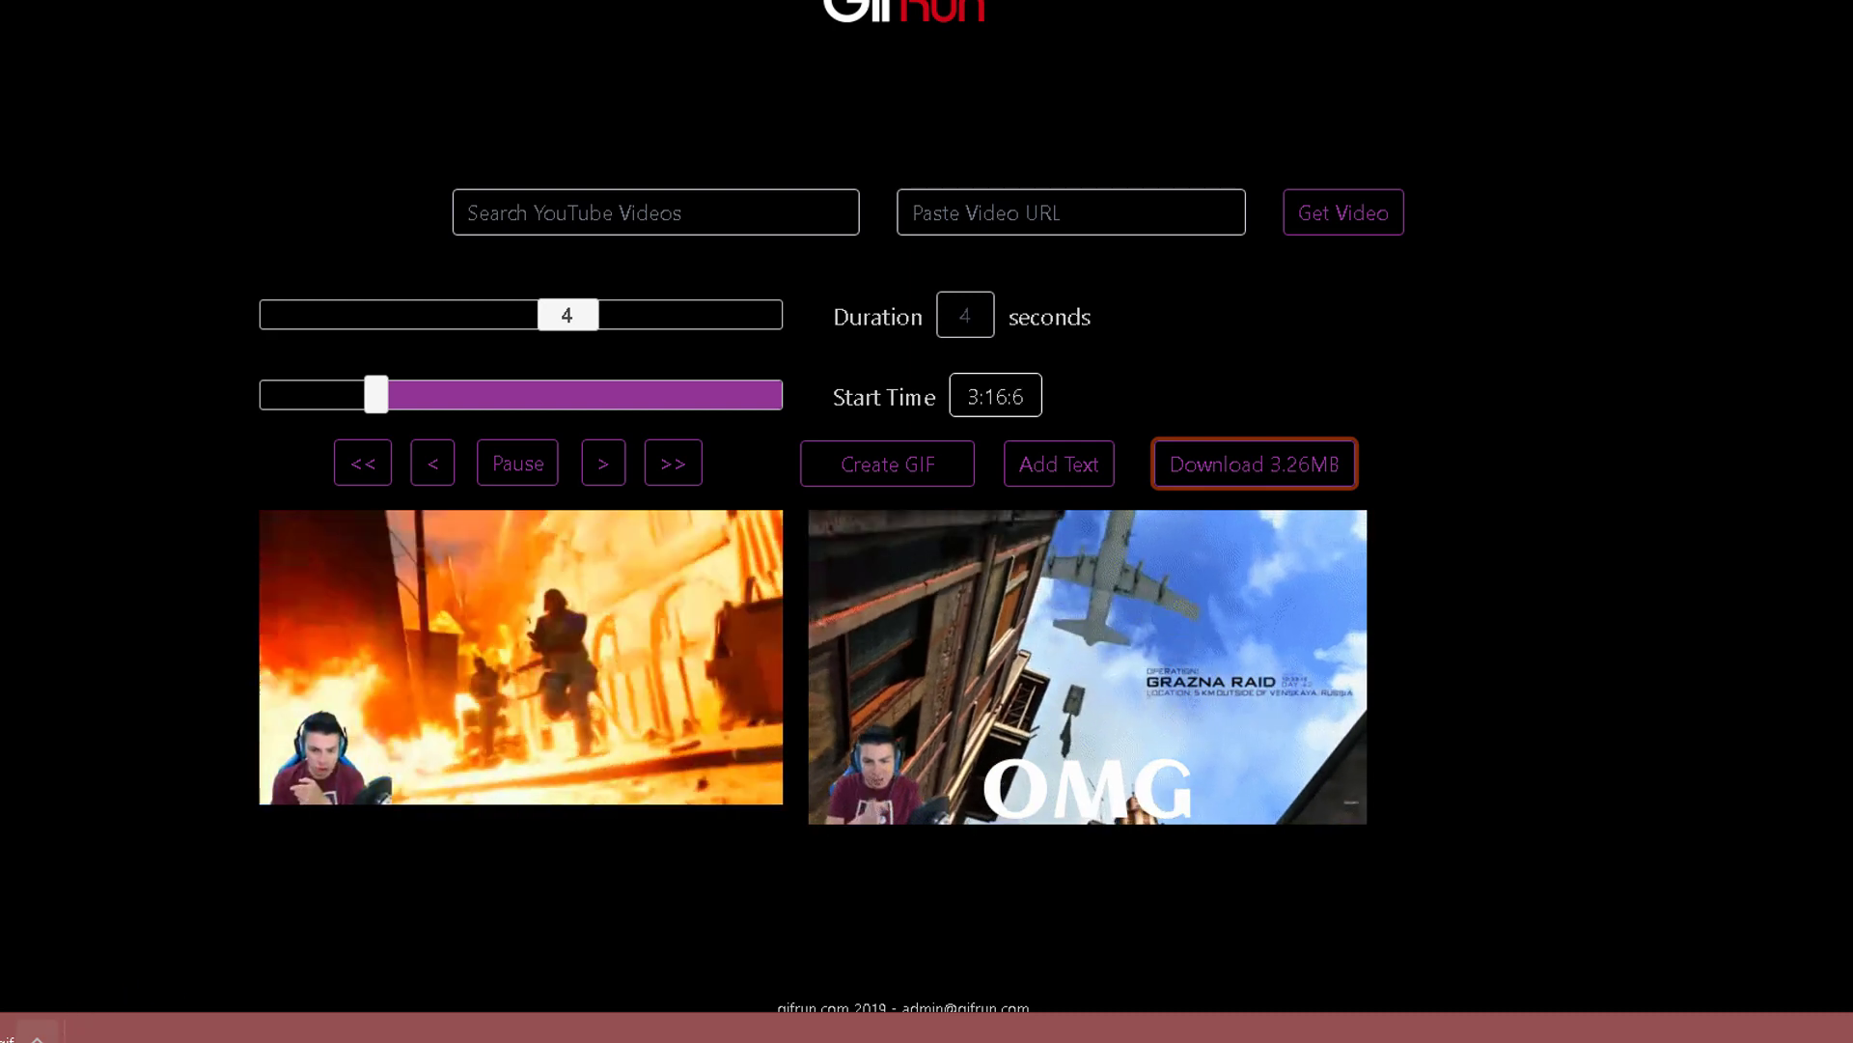
click(37, 1036)
Start a new Community post and attach the downloaded OMG GIF as its image.
click(144, 844)
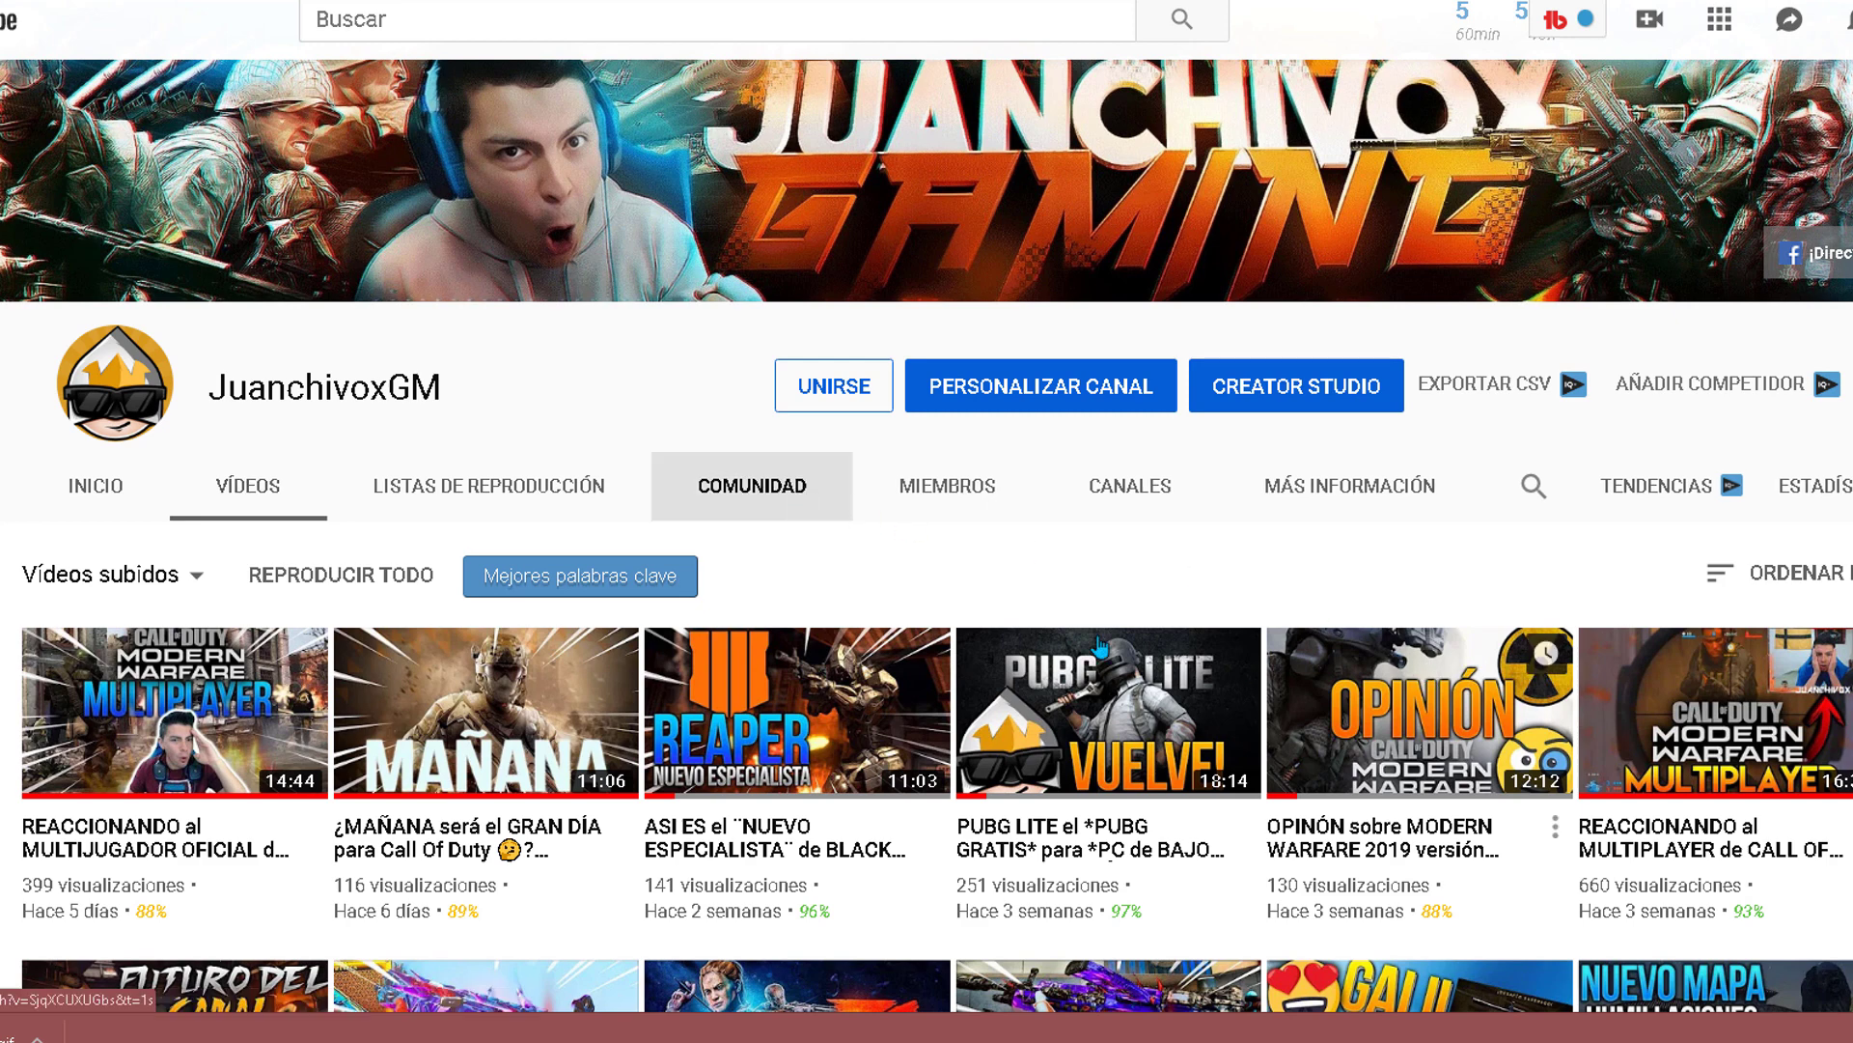
scroll(348, 550, down, 1)
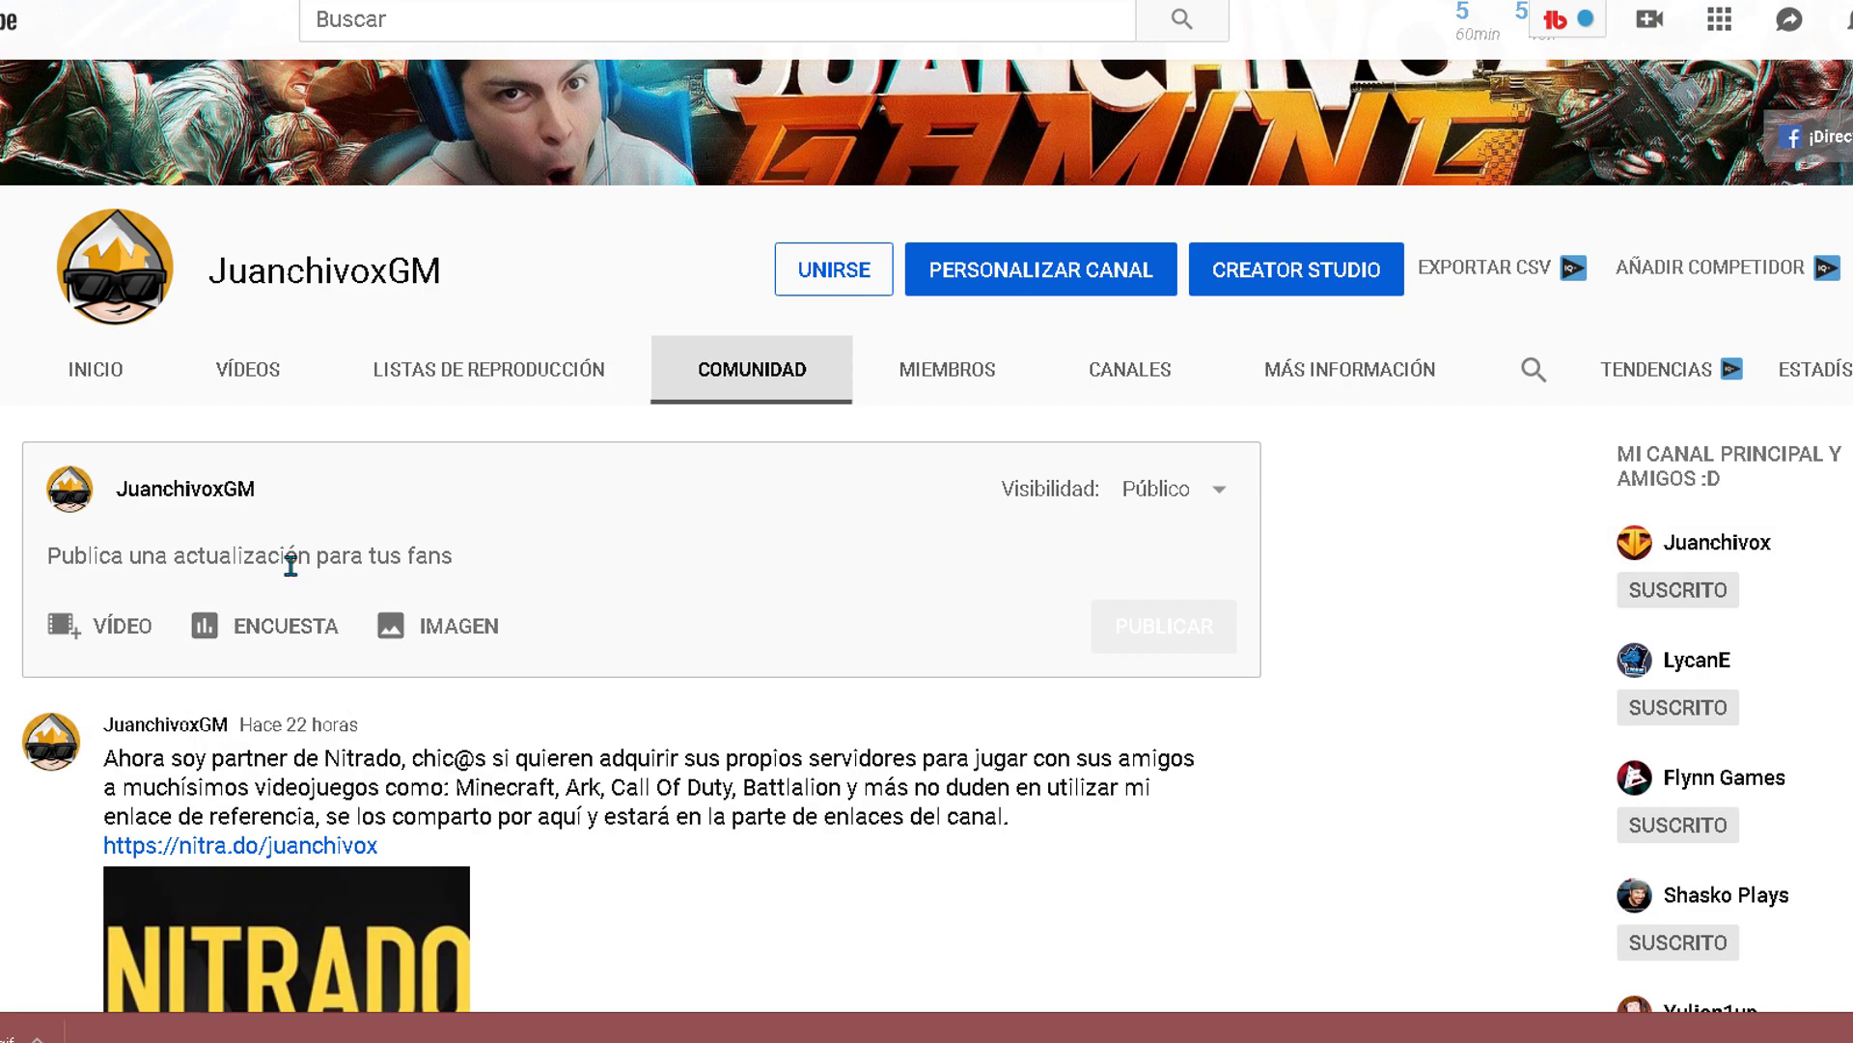
click(291, 565)
click(463, 633)
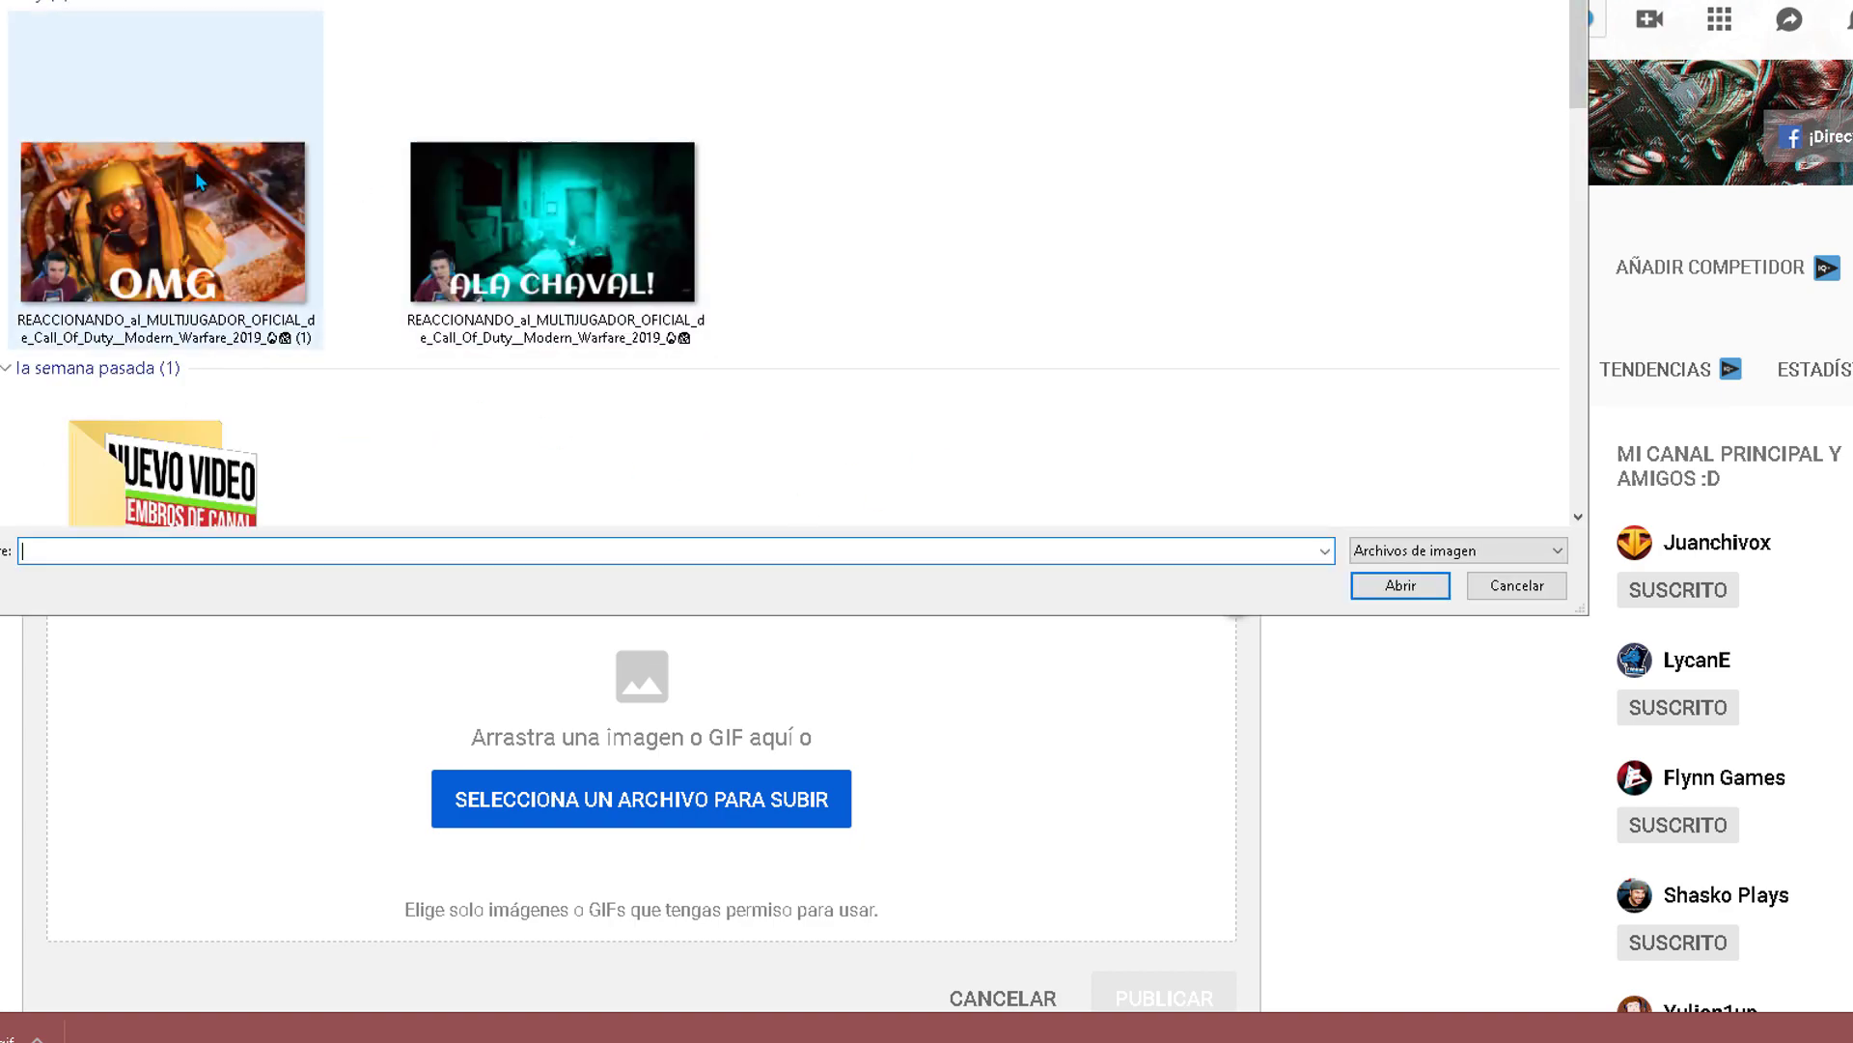
click(1400, 585)
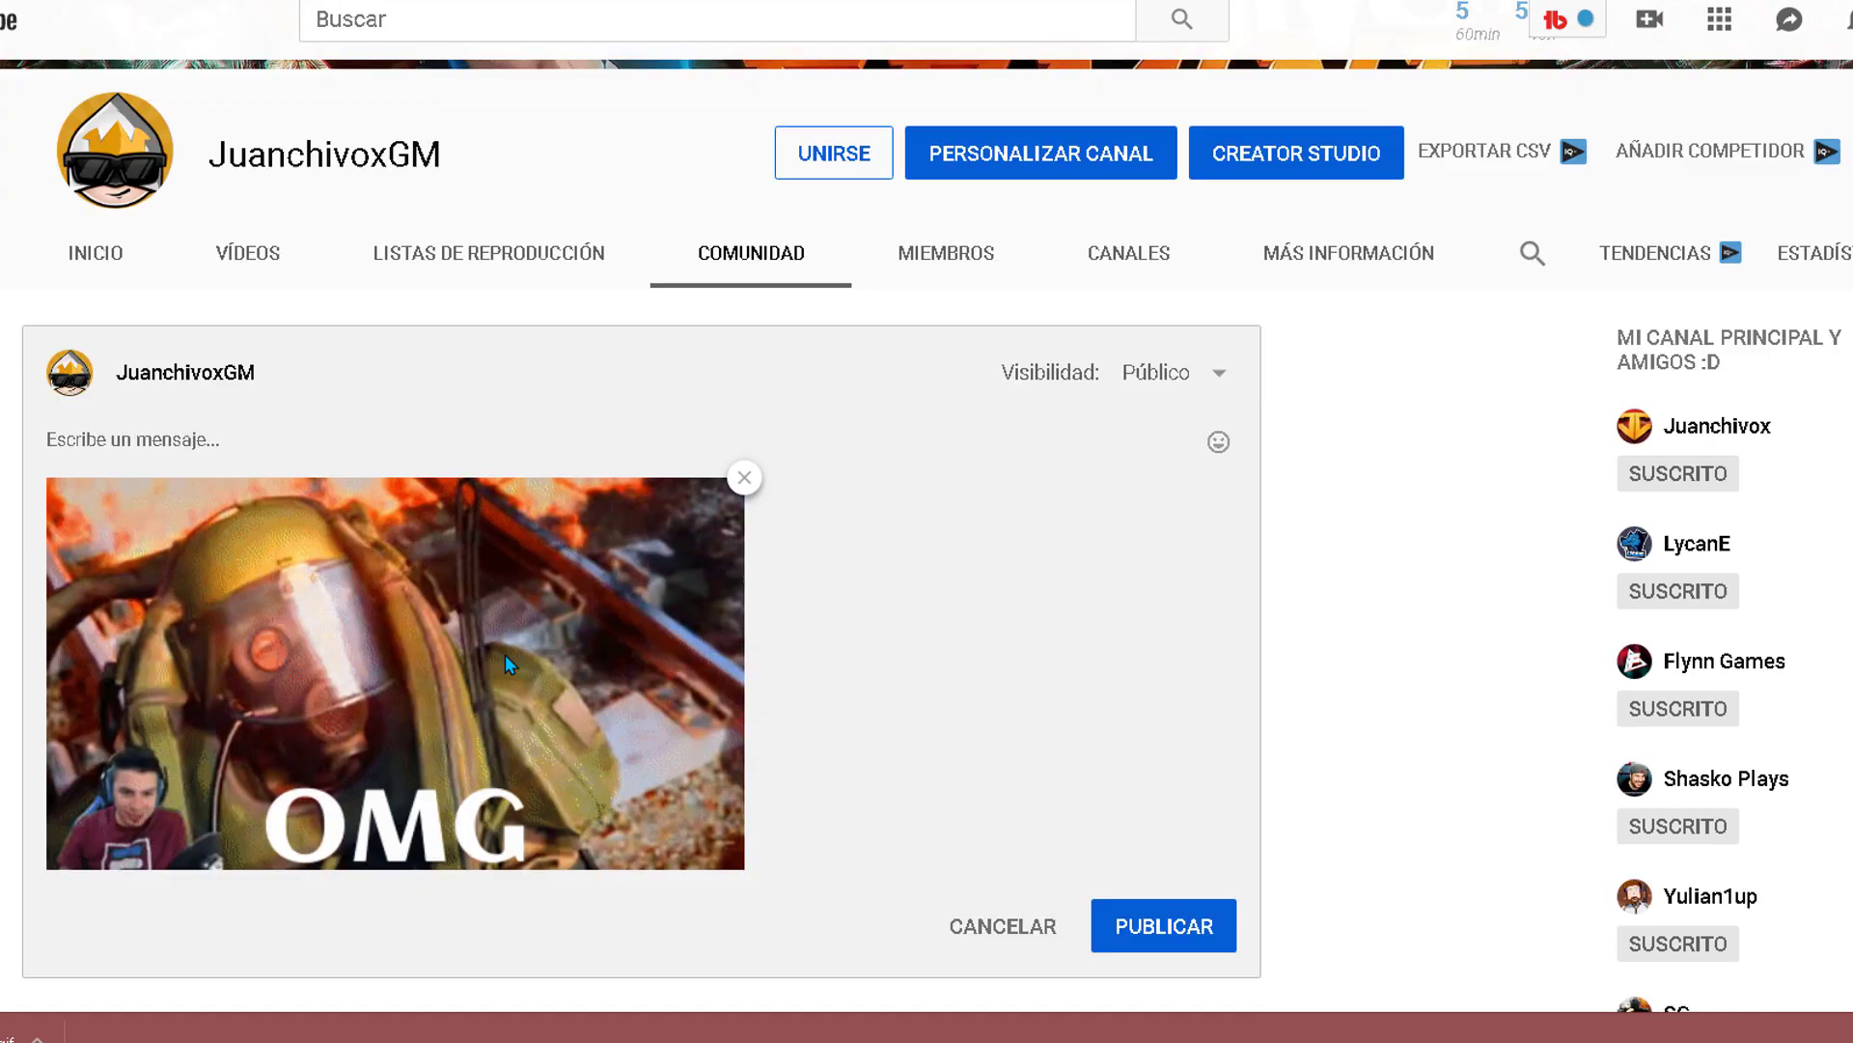
Scroll the Community page to review the post draft with the OMG GIF attached.
scroll(599, 498, down, 3)
scroll(538, 676, up, 1)
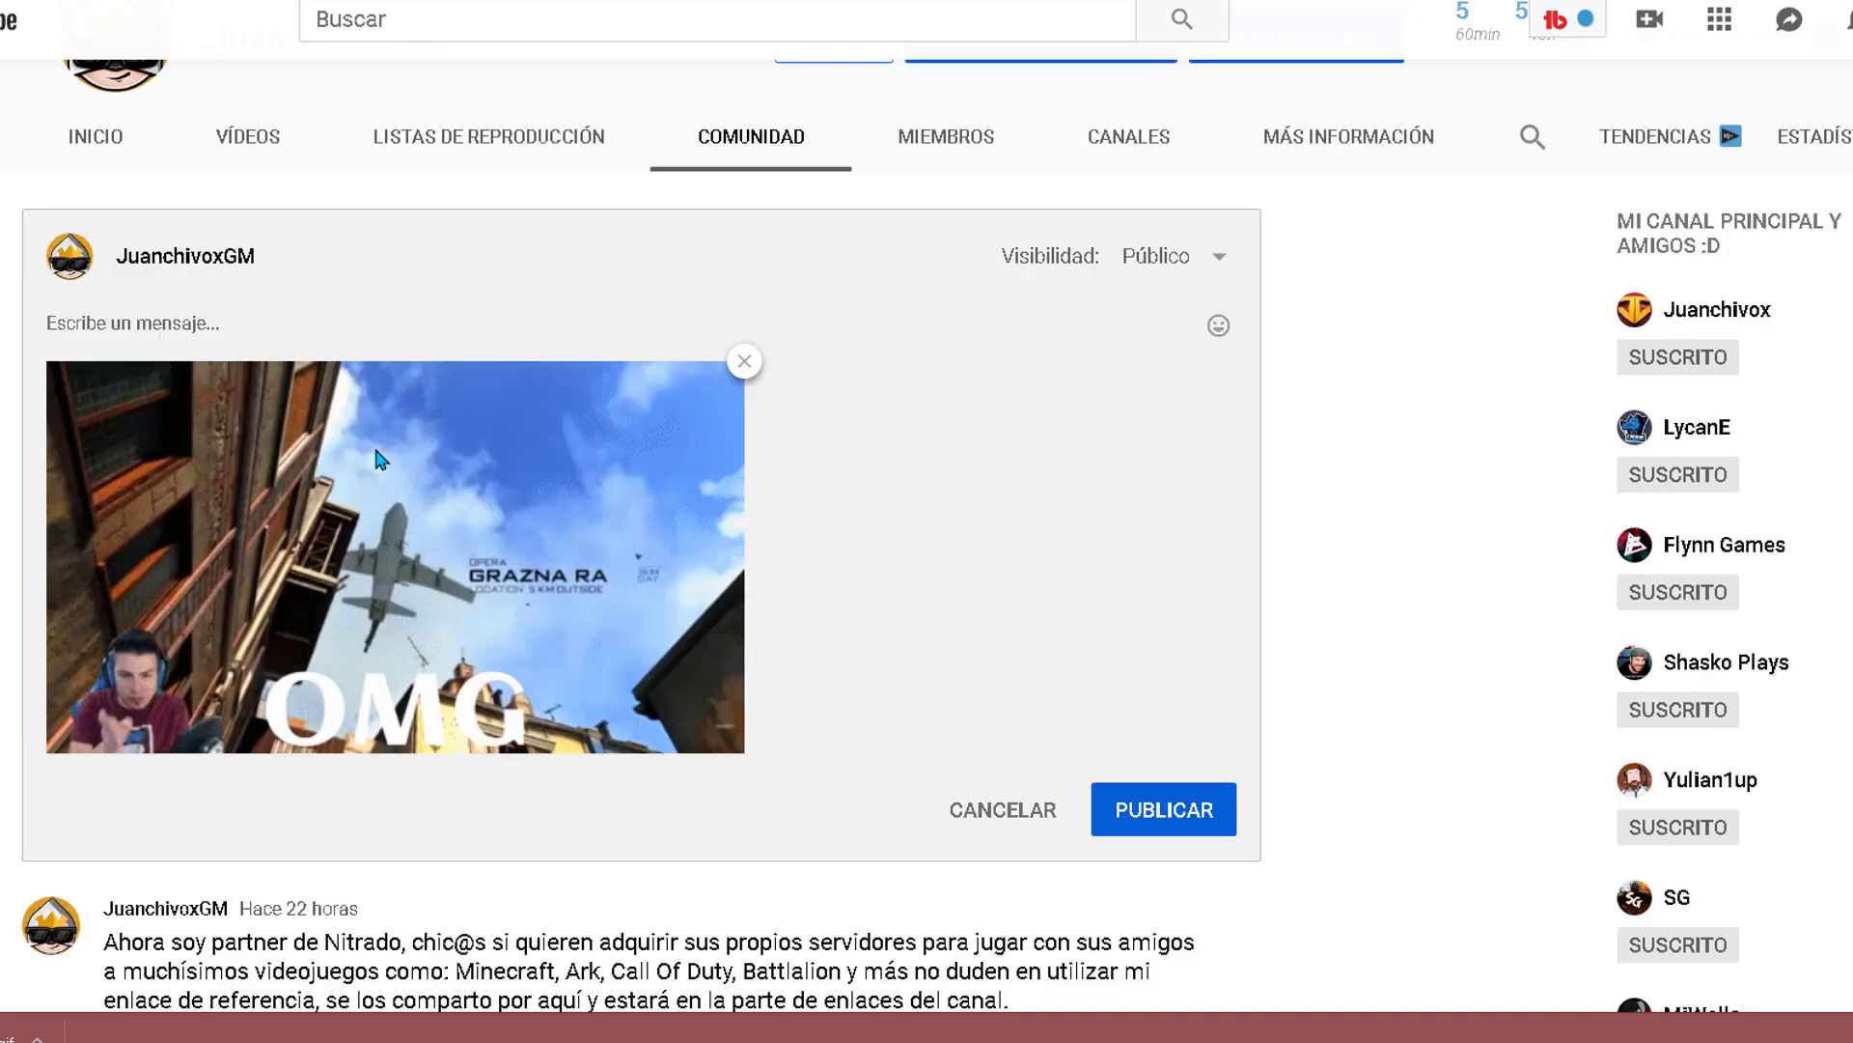
scroll(538, 682, down, 8)
scroll(568, 639, down, 7)
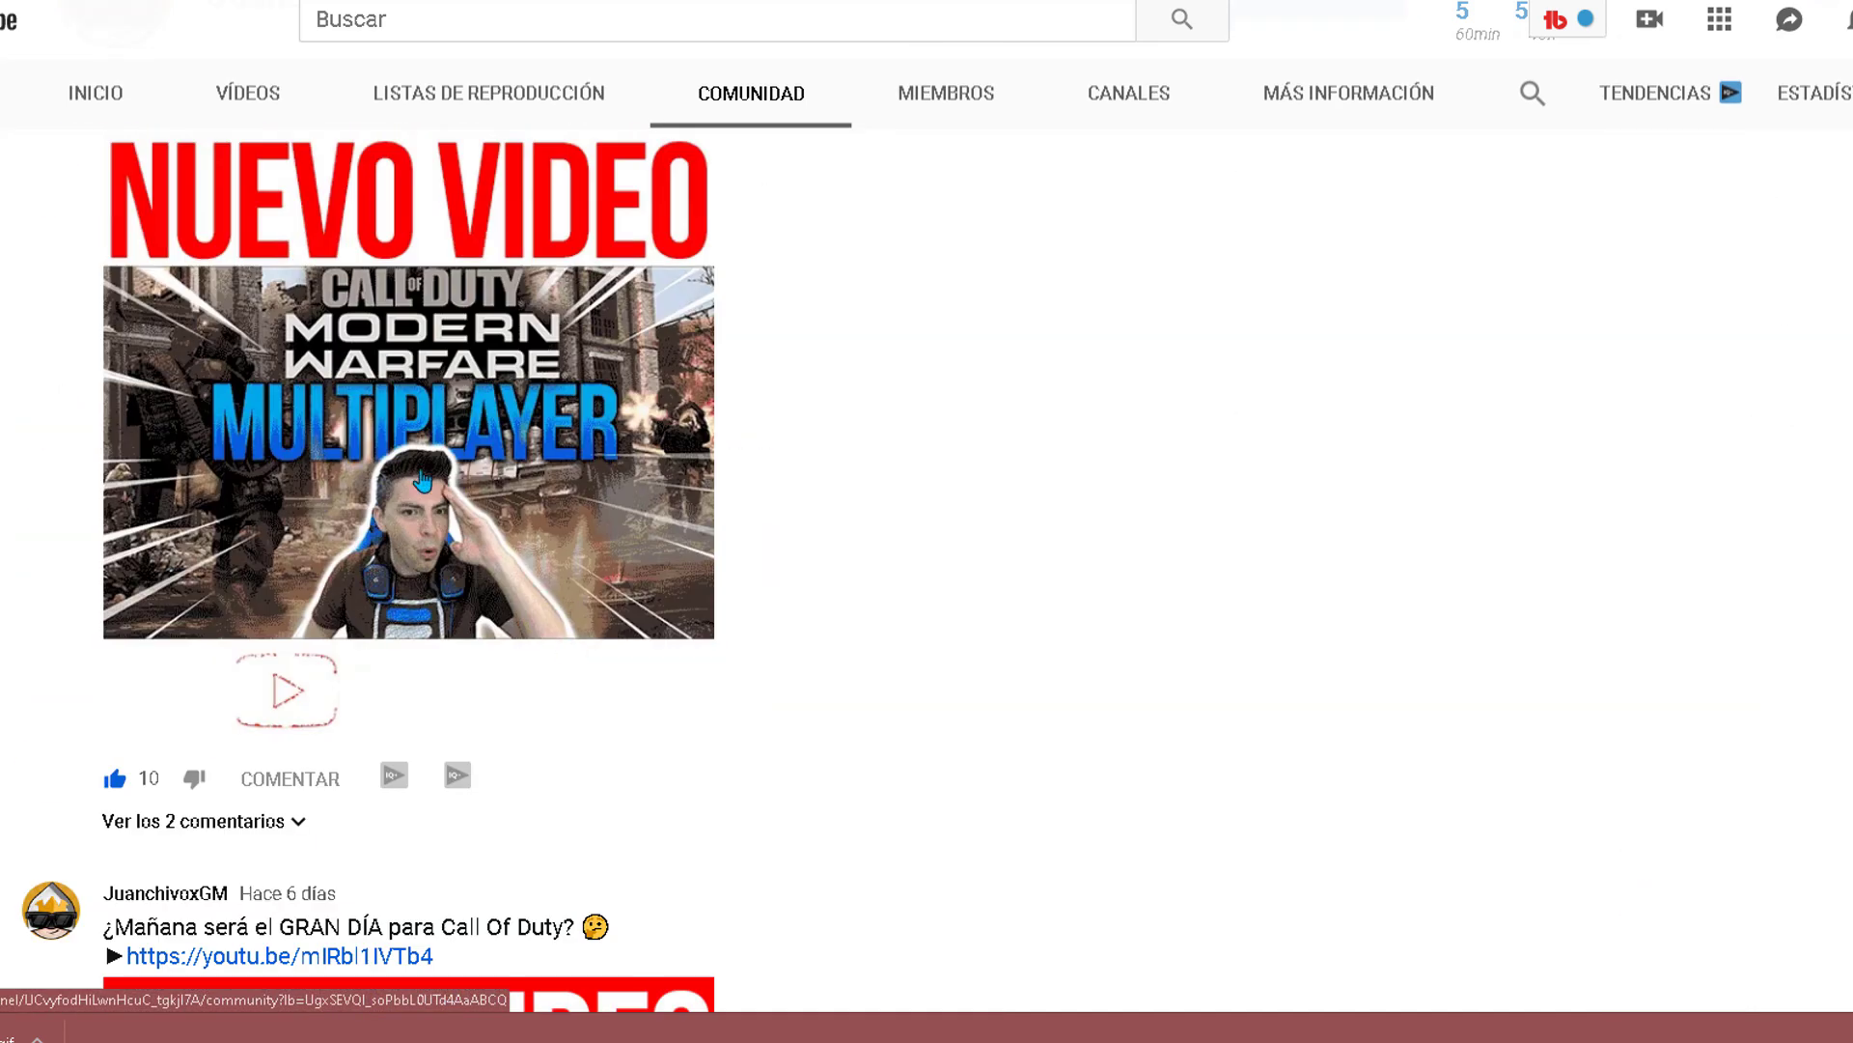
scroll(423, 480, up, 1)
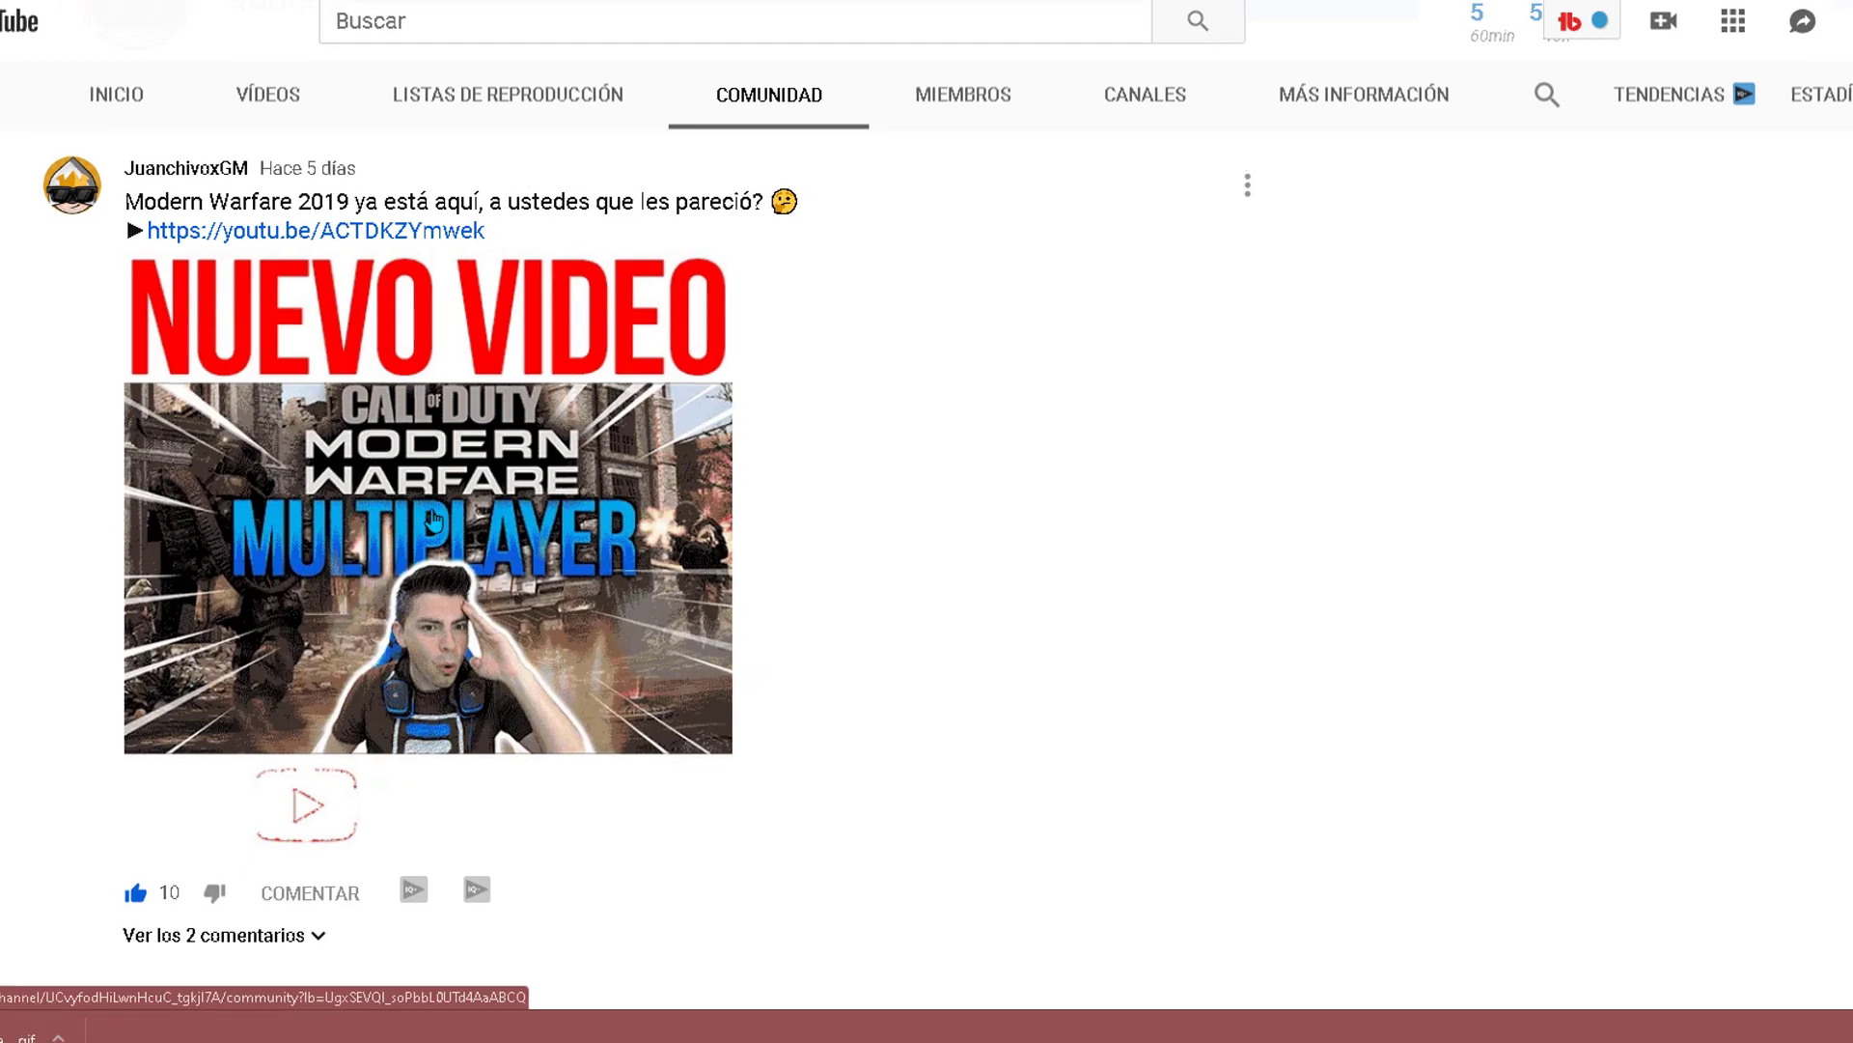
scroll(739, 390, up, 5)
scroll(740, 390, up, 4)
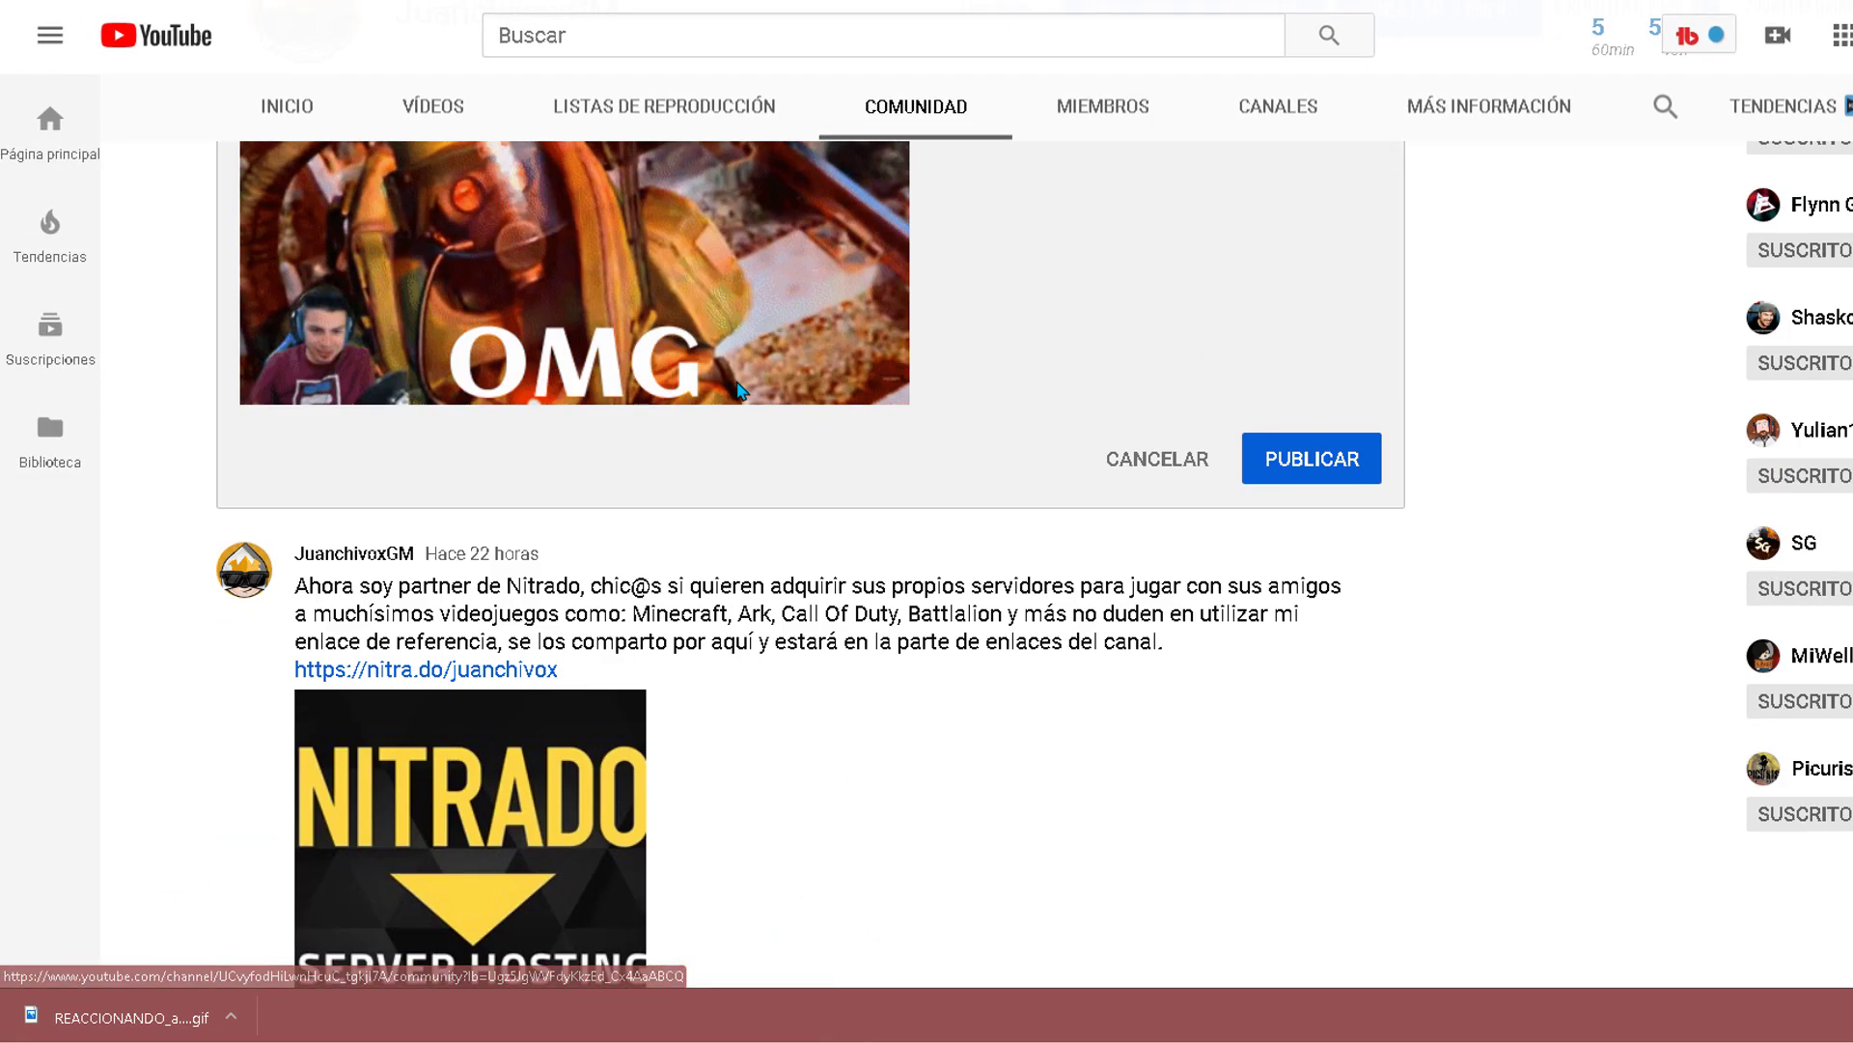
scroll(740, 390, up, 5)
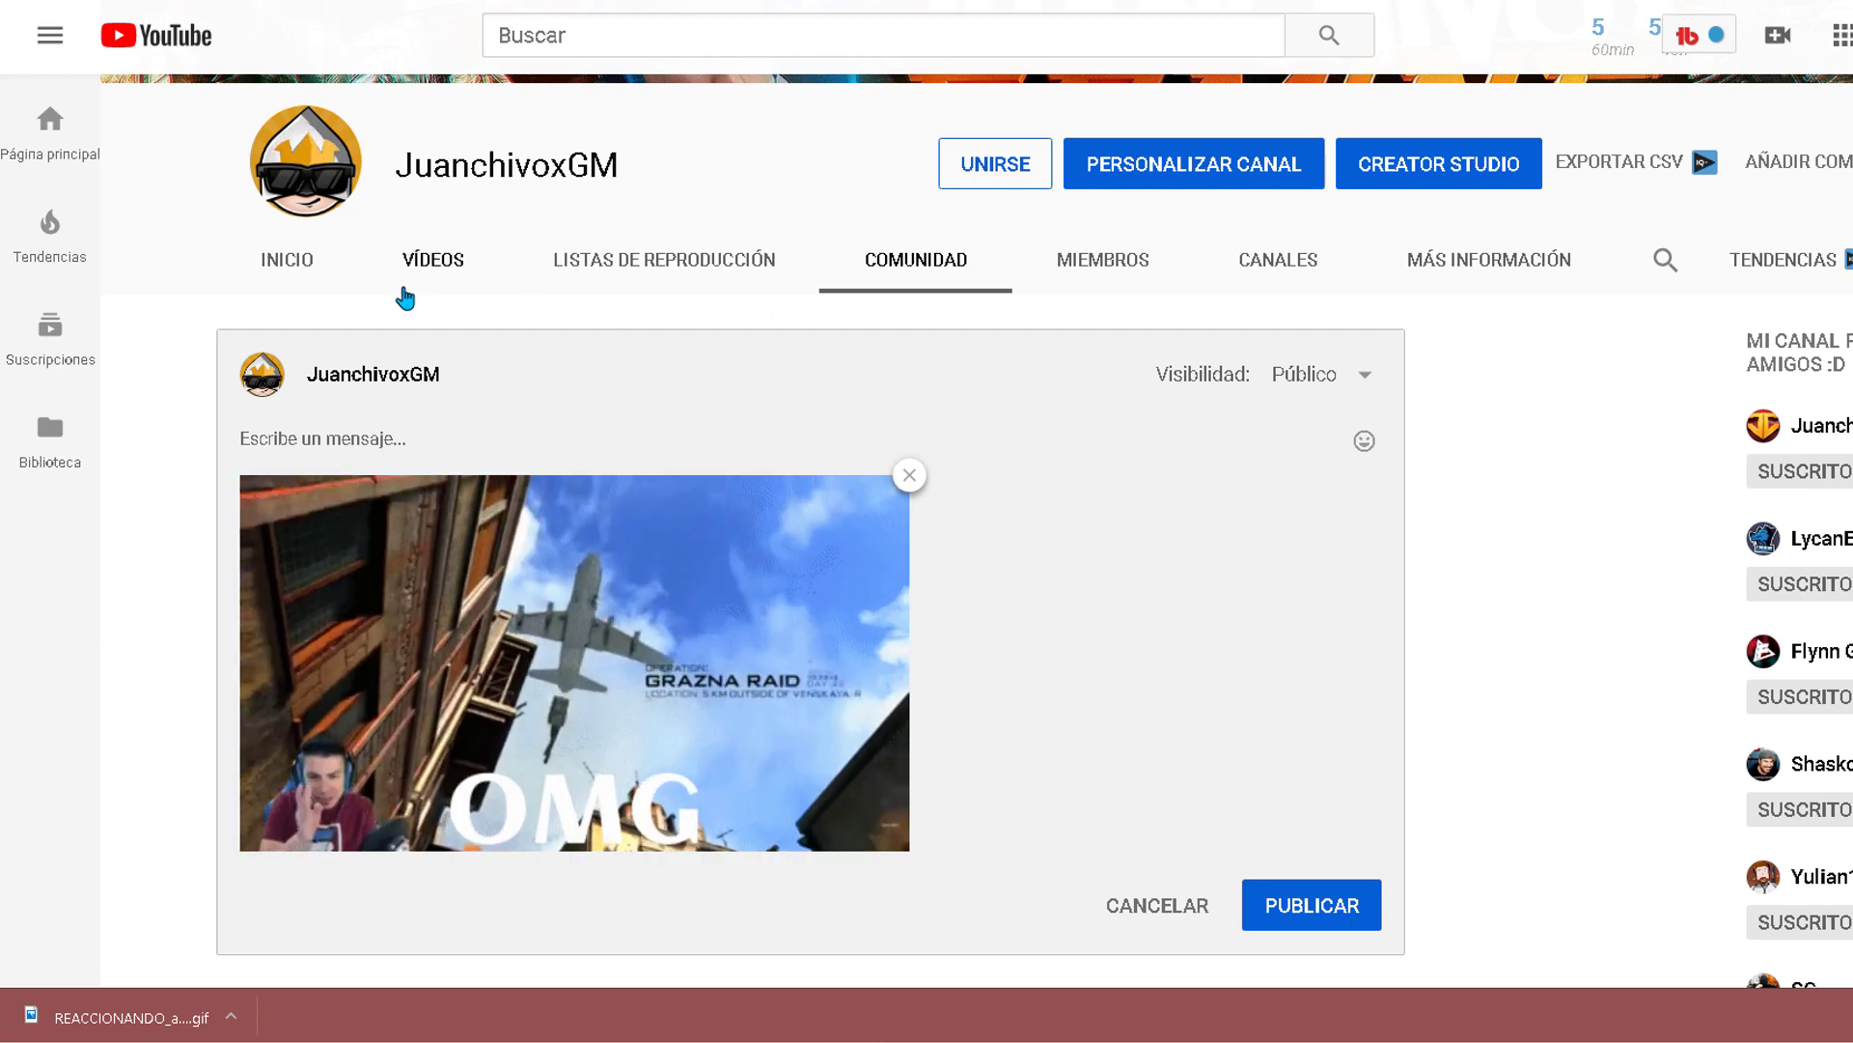
scroll(440, 410, down, 5)
scroll(440, 410, up, 3)
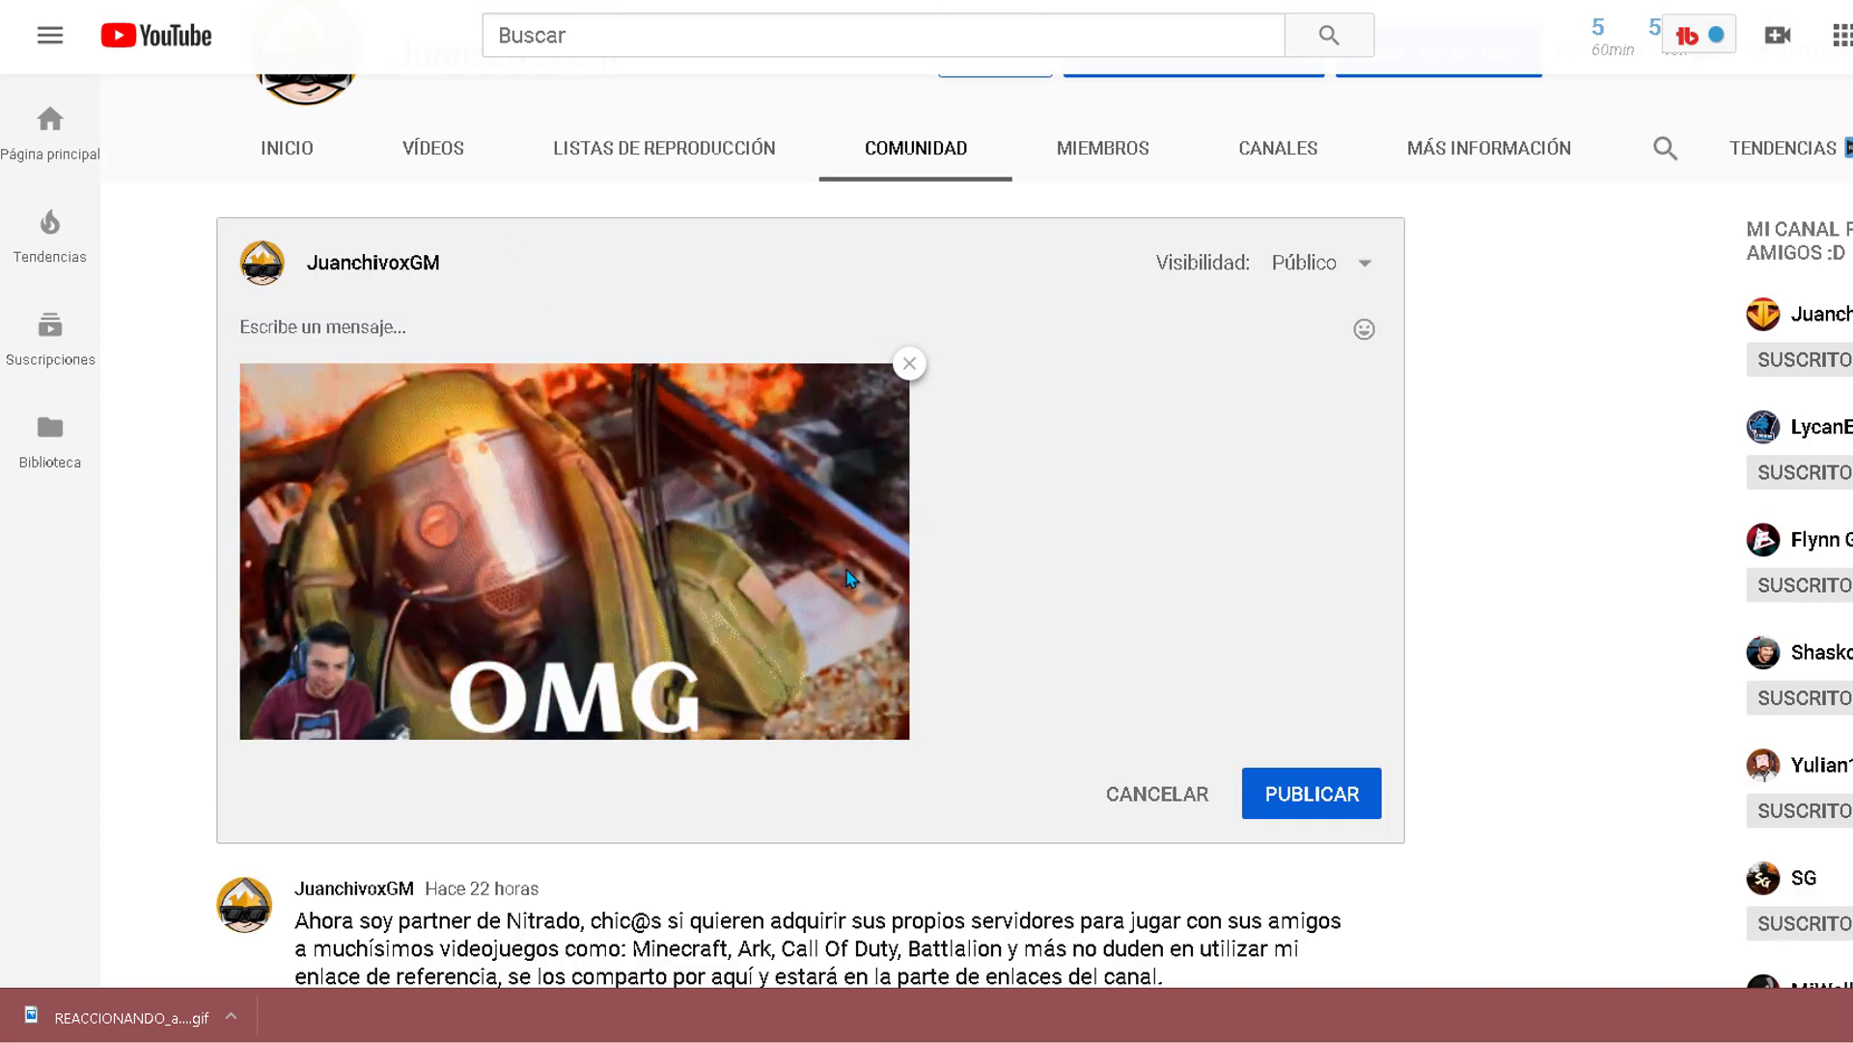
scroll(850, 577, down, 5)
scroll(618, 572, up, 5)
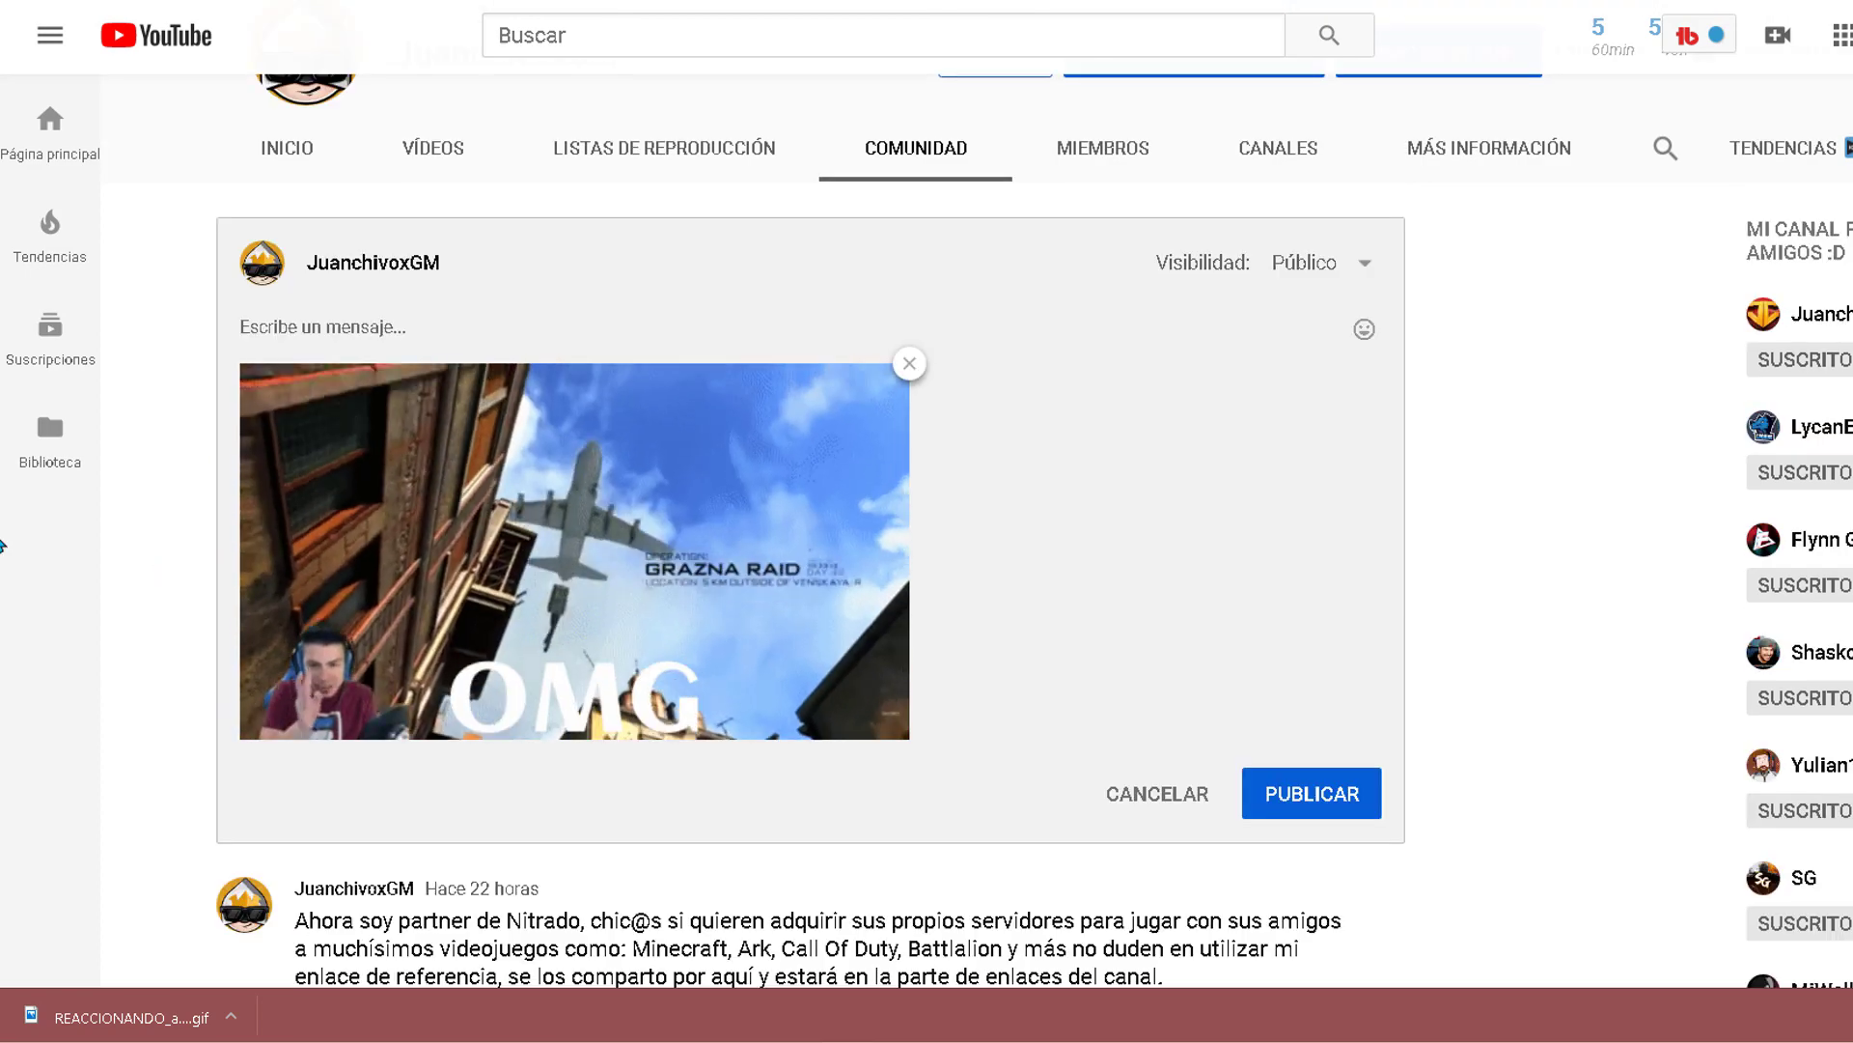
scroll(618, 483, down, 7)
scroll(618, 482, down, 7)
scroll(618, 482, up, 1)
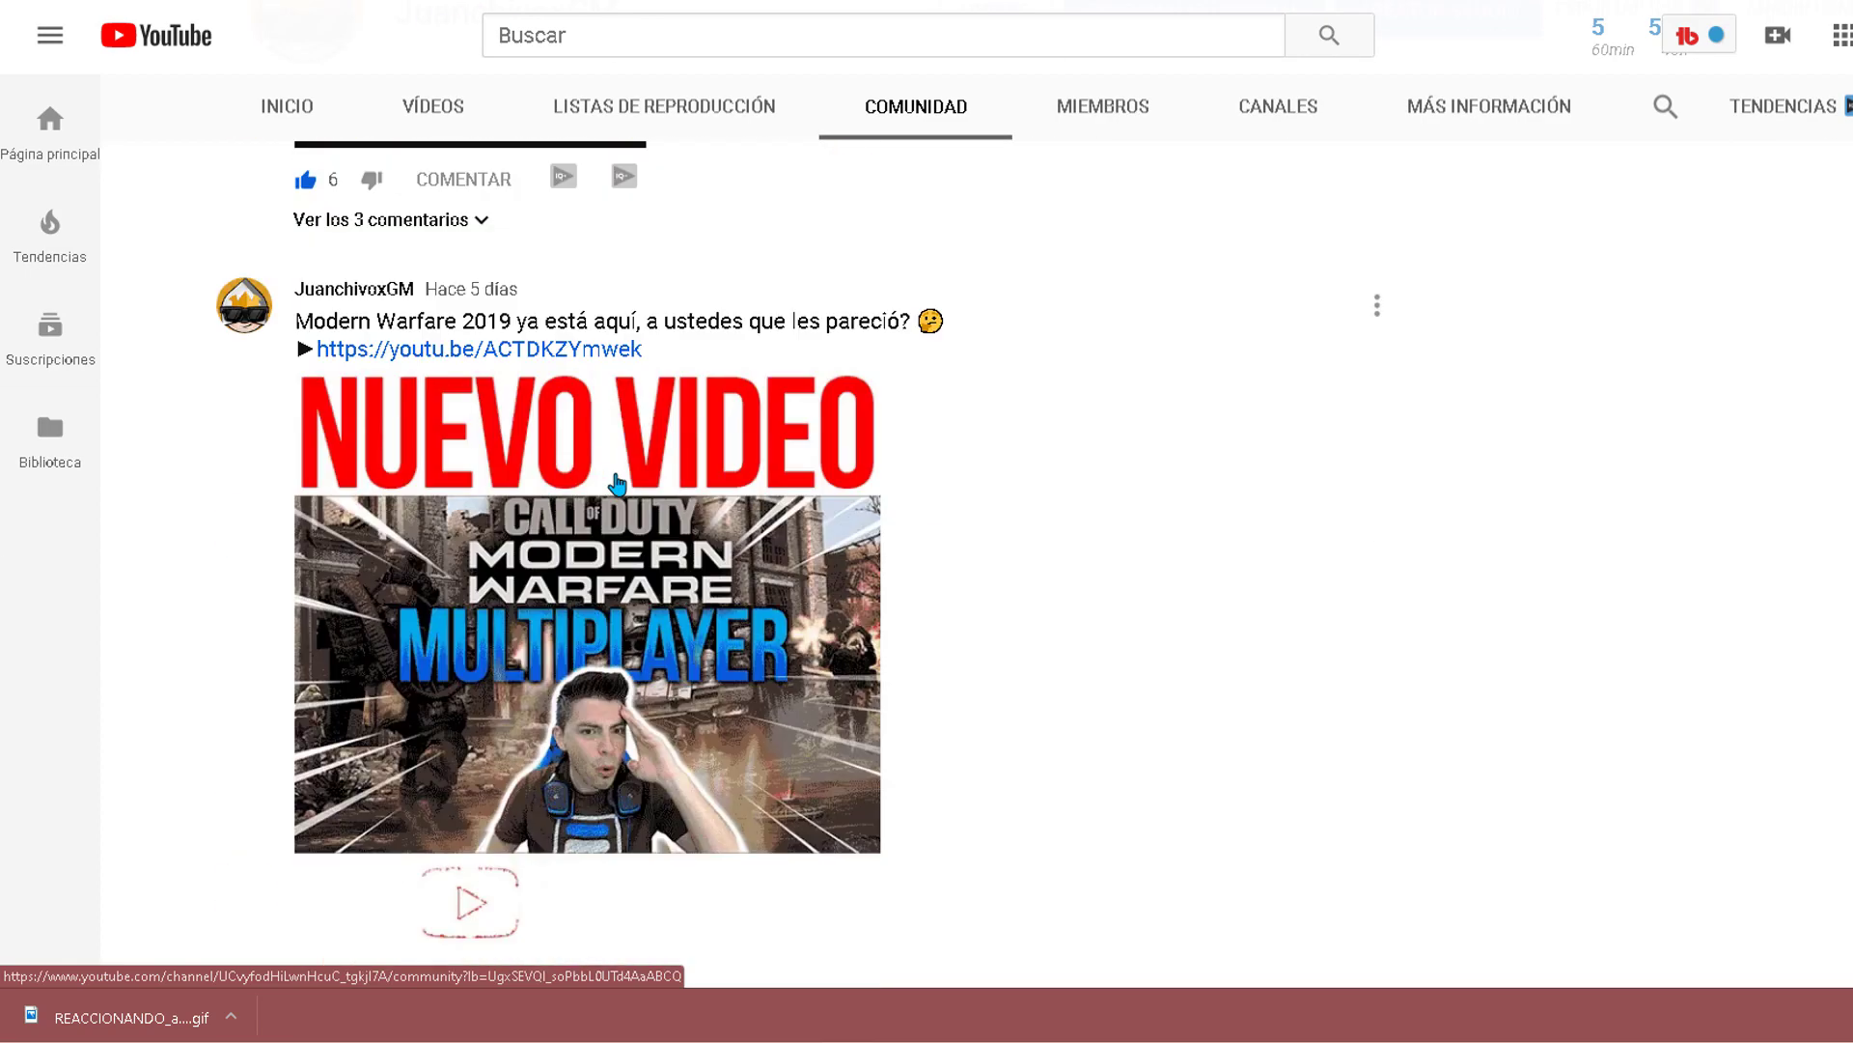
scroll(602, 659, up, 3)
scroll(602, 659, up, 5)
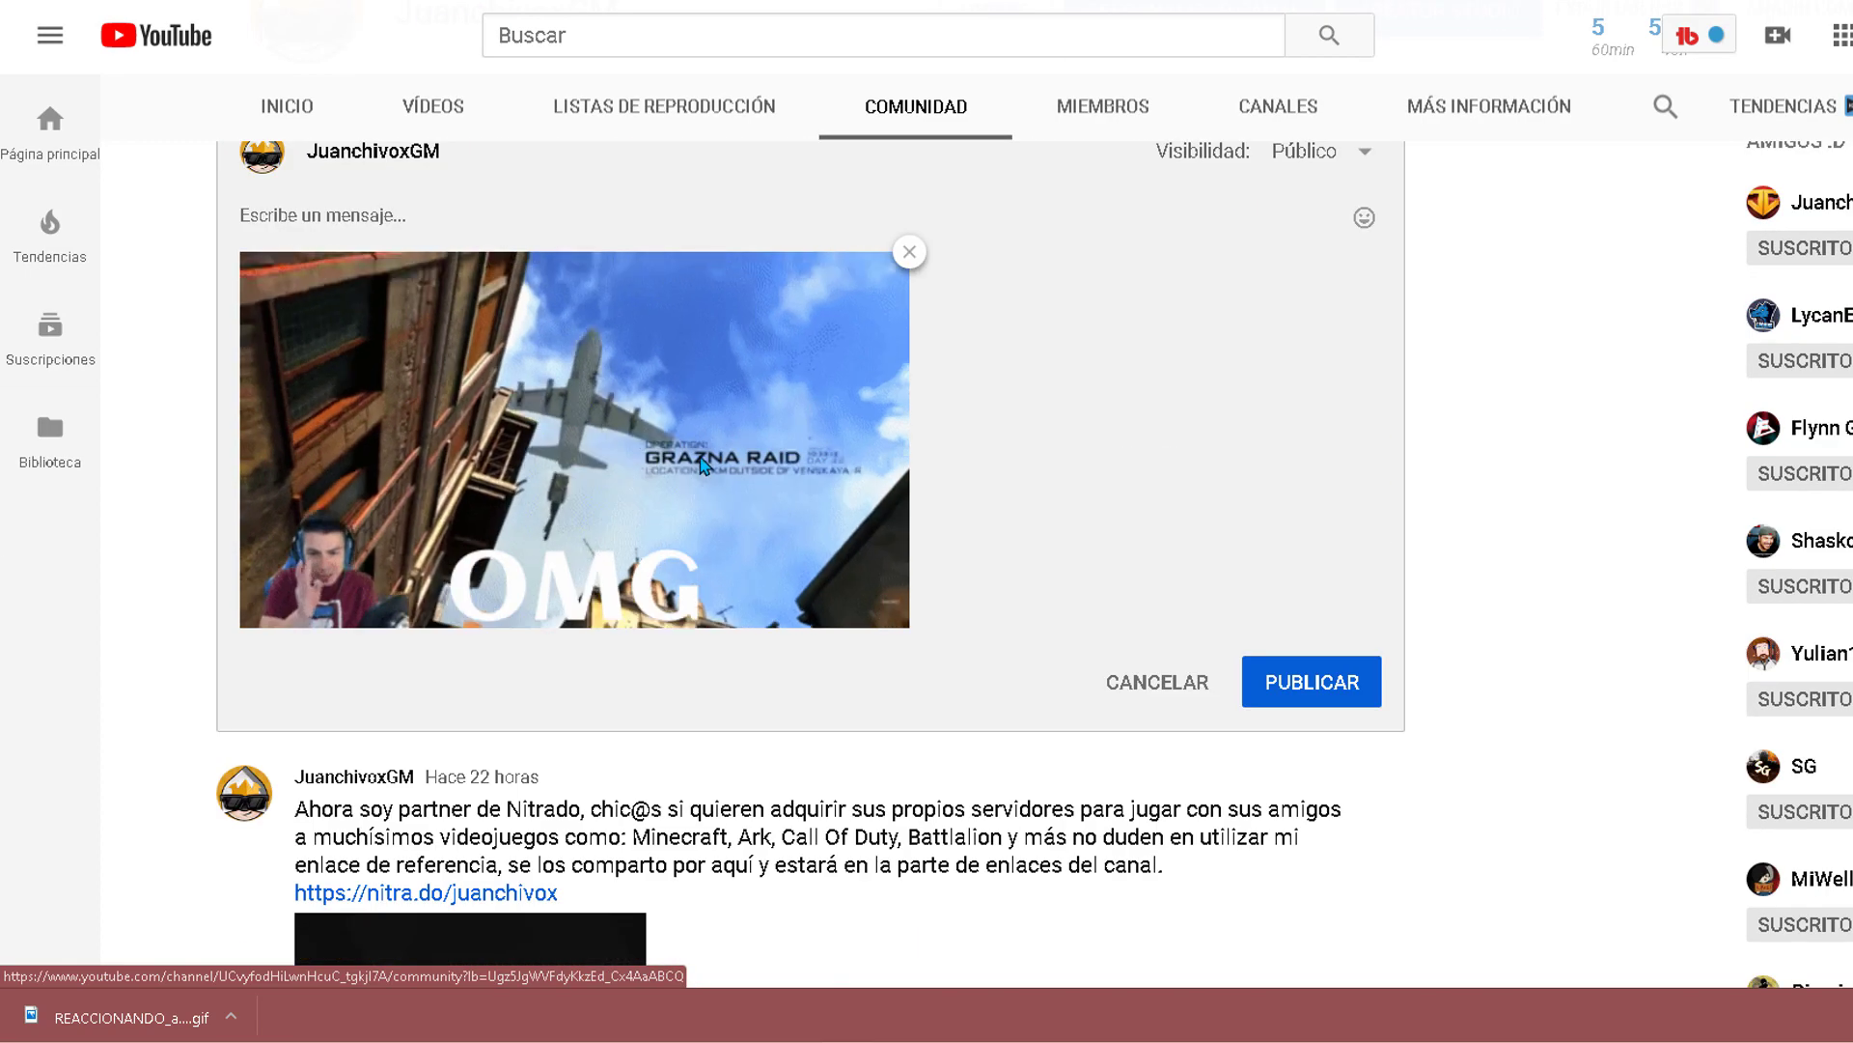
scroll(602, 659, up, 2)
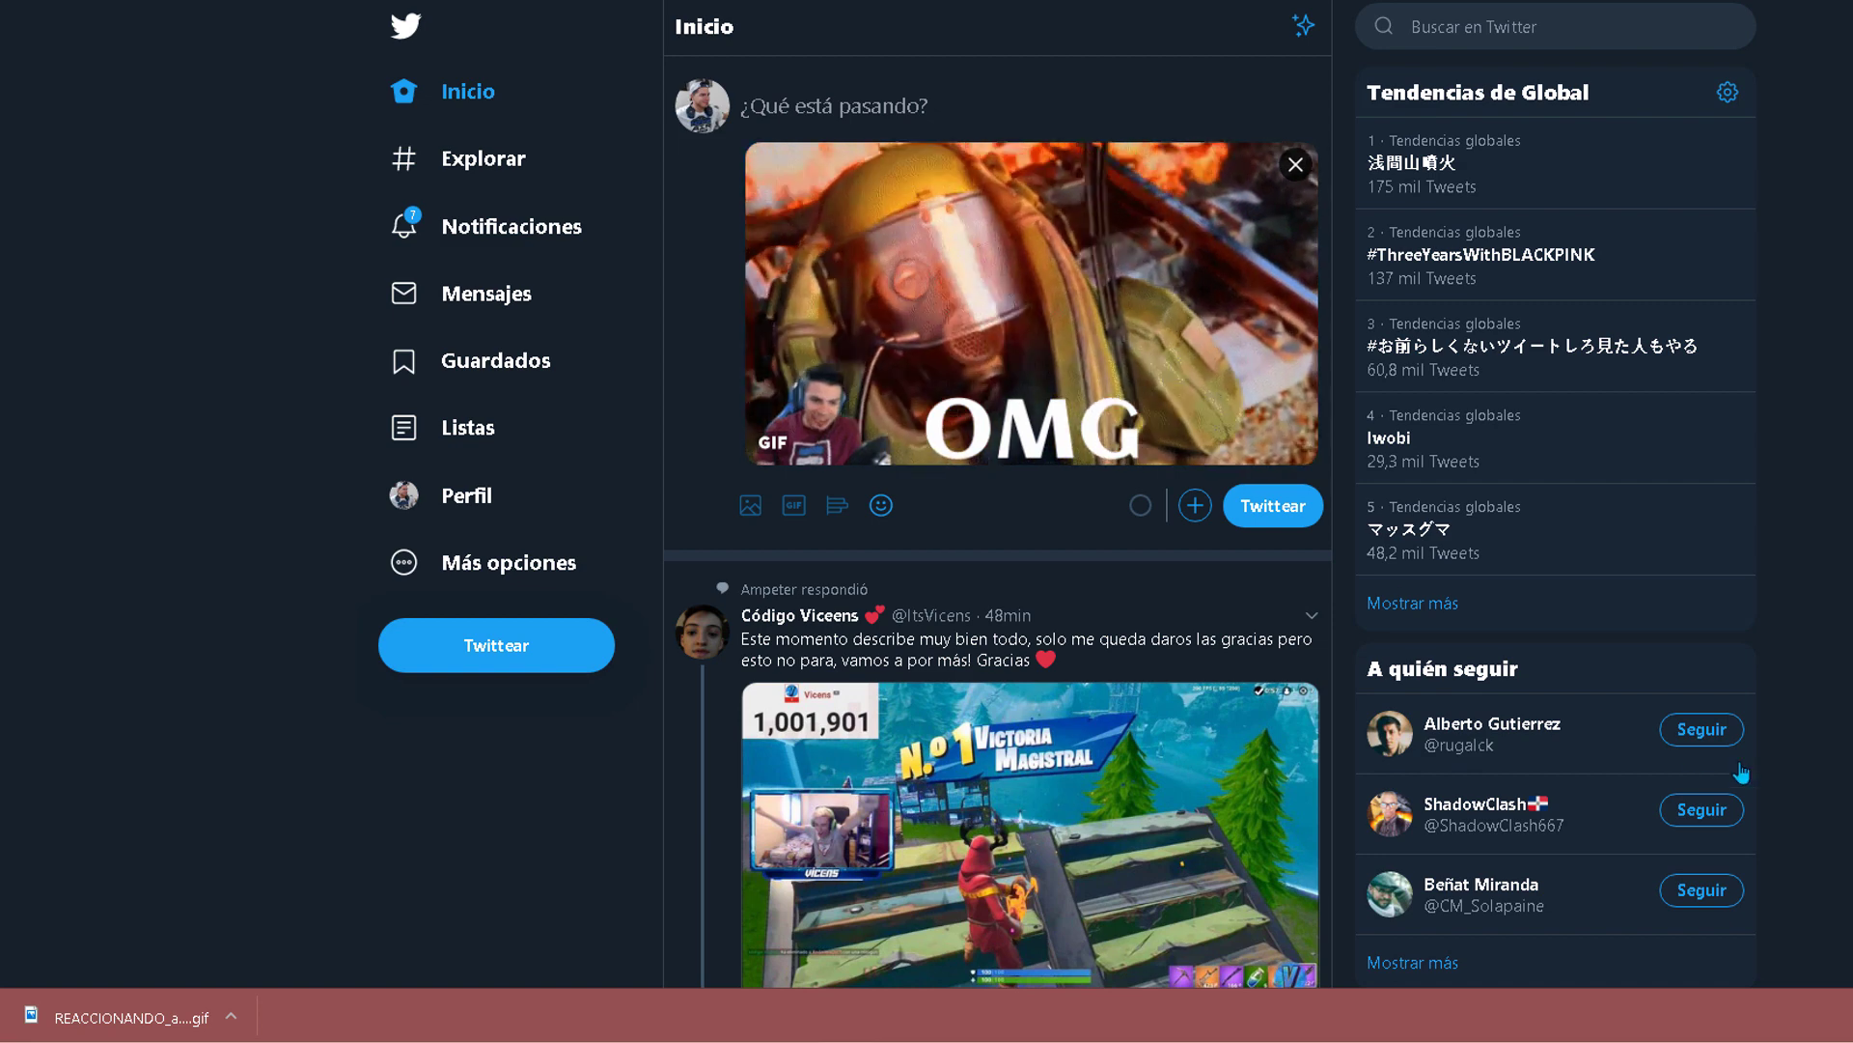
Scroll Twitter's home timeline to preview the tweet draft holding the animated OMG GIF.
scroll(763, 522, down, 3)
scroll(764, 521, up, 3)
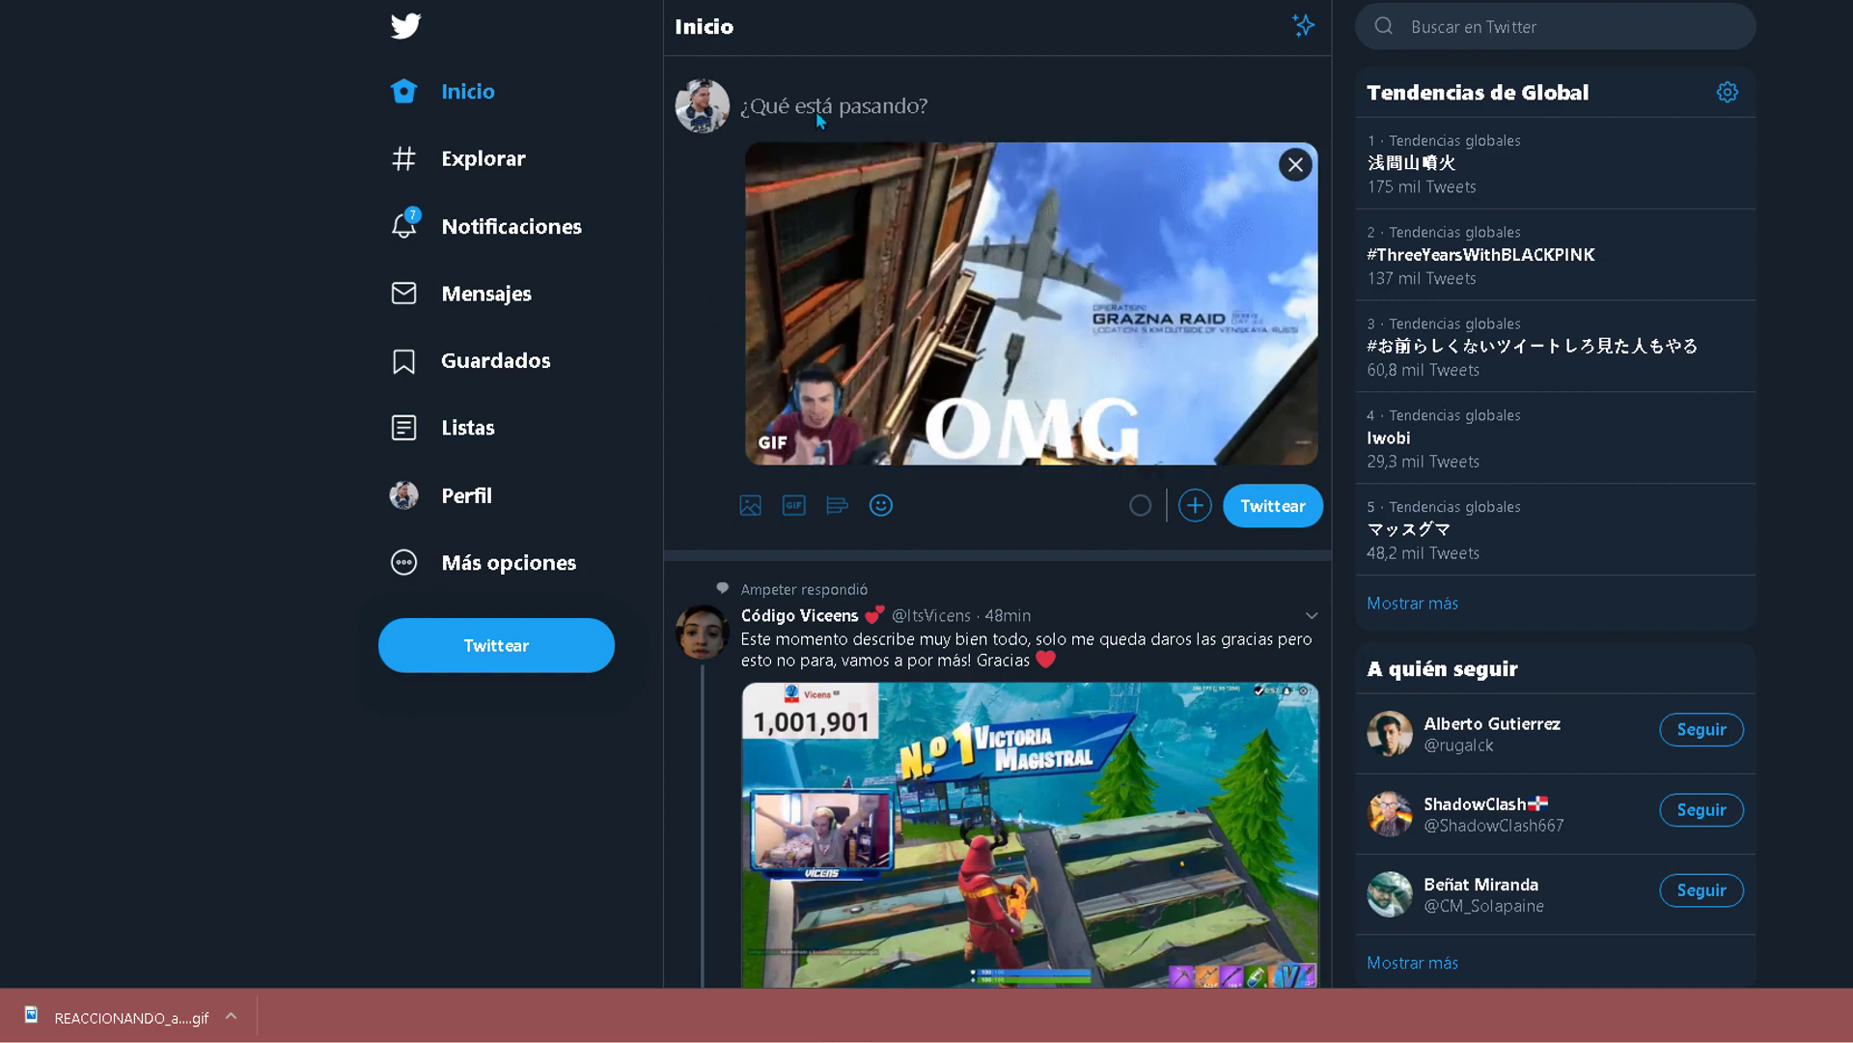
scroll(1052, 263, down, 4)
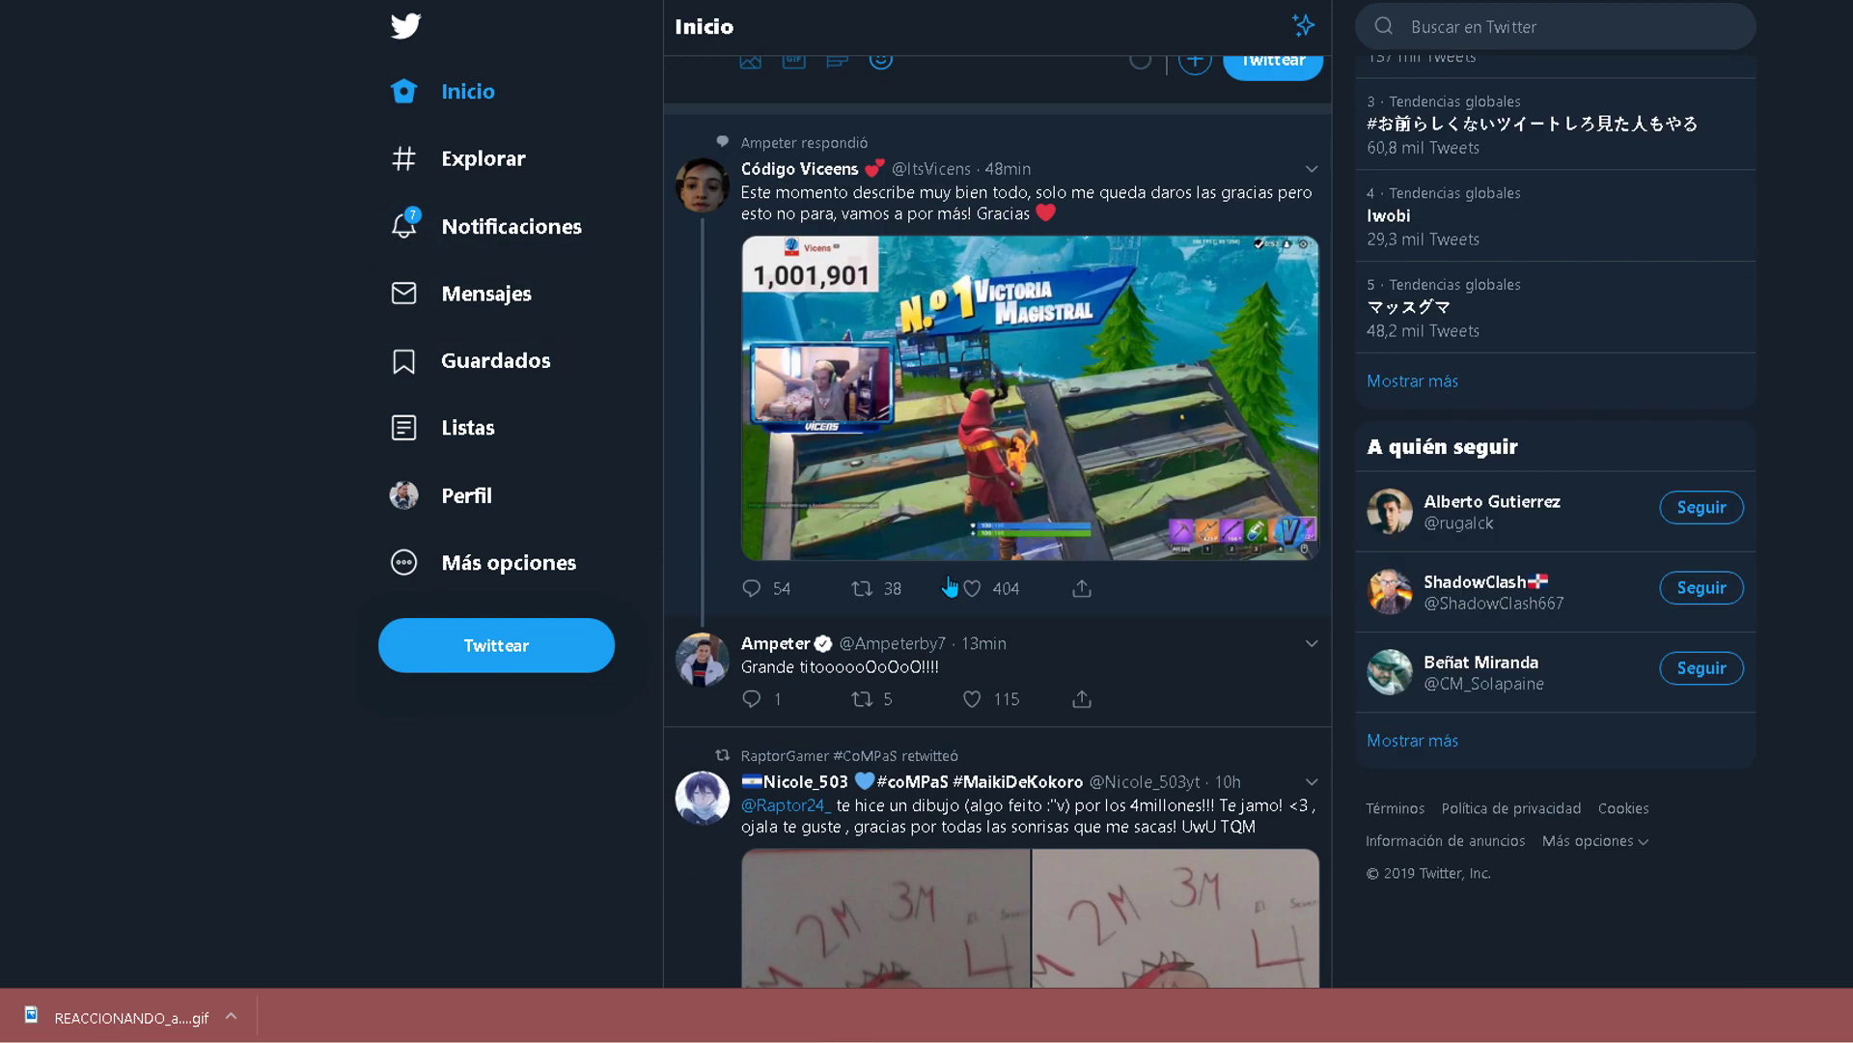
scroll(1043, 367, down, 5)
scroll(1034, 446, down, 4)
scroll(1035, 446, down, 7)
scroll(1043, 540, up, 8)
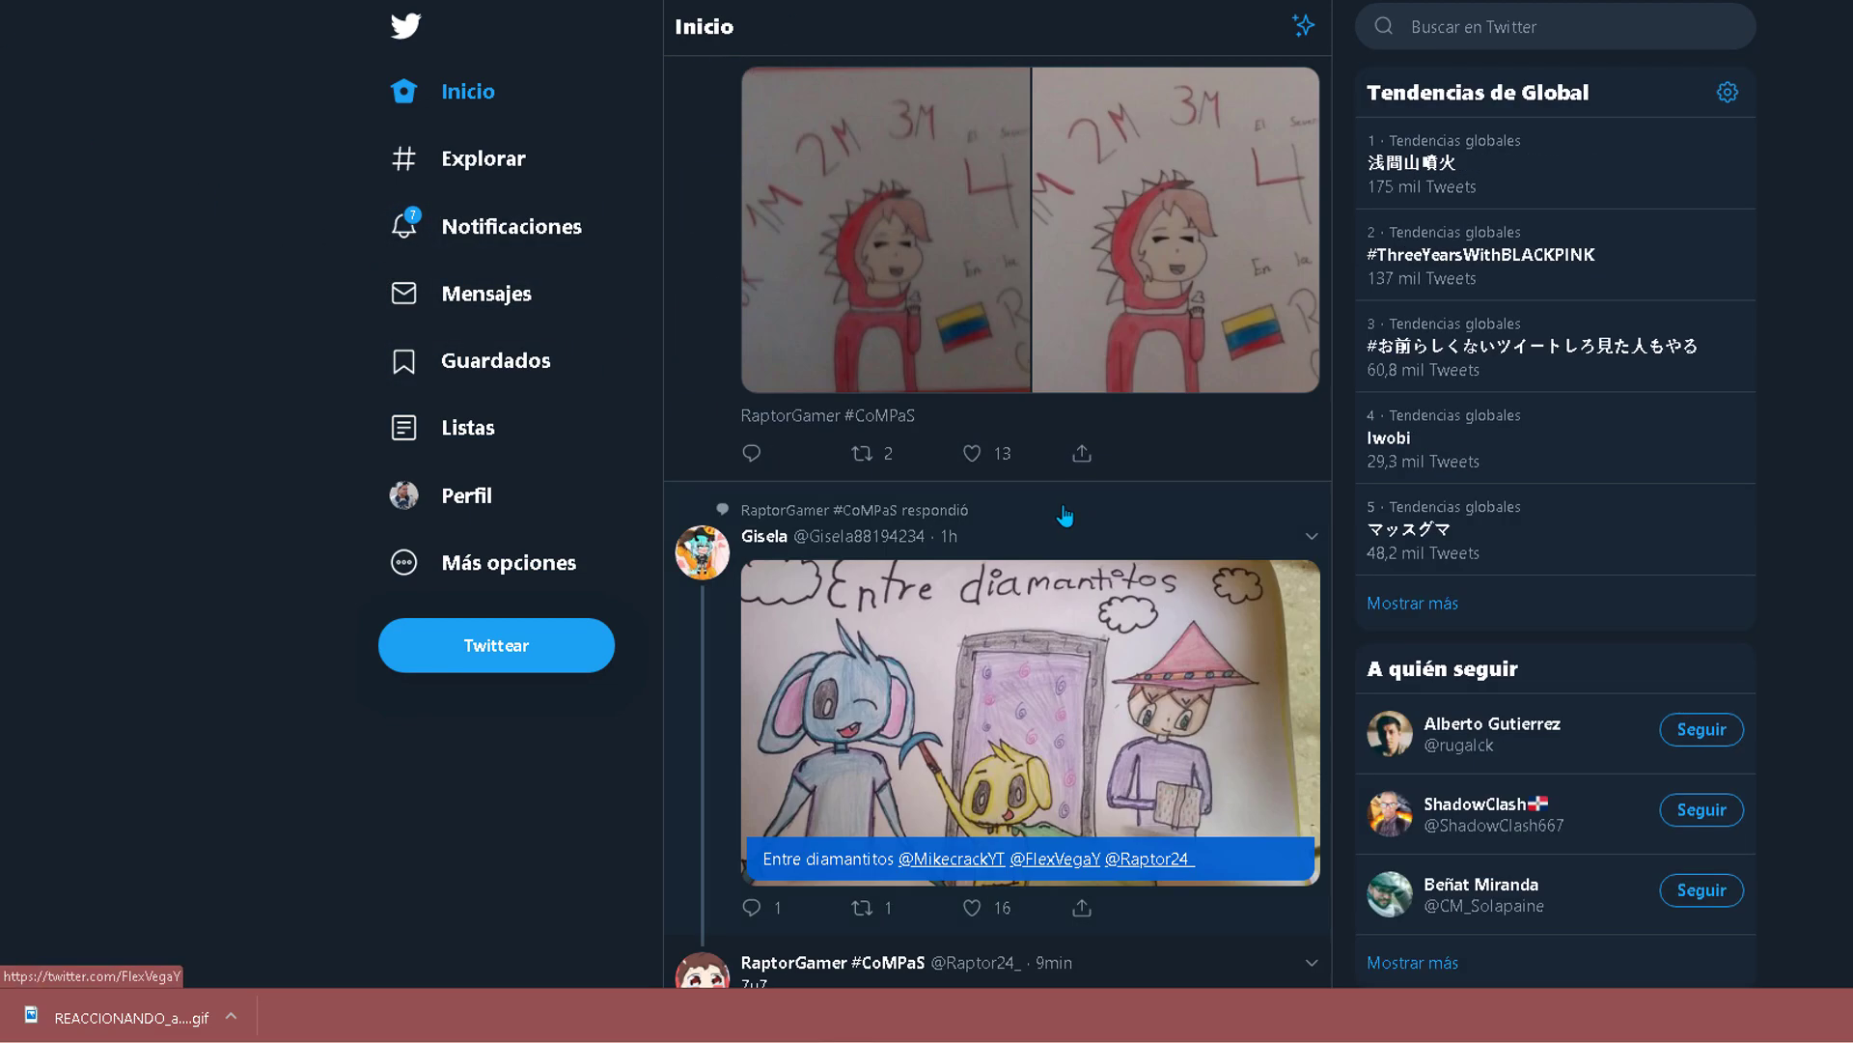
scroll(1034, 506, up, 4)
scroll(917, 241, up, 5)
scroll(855, 119, up, 5)
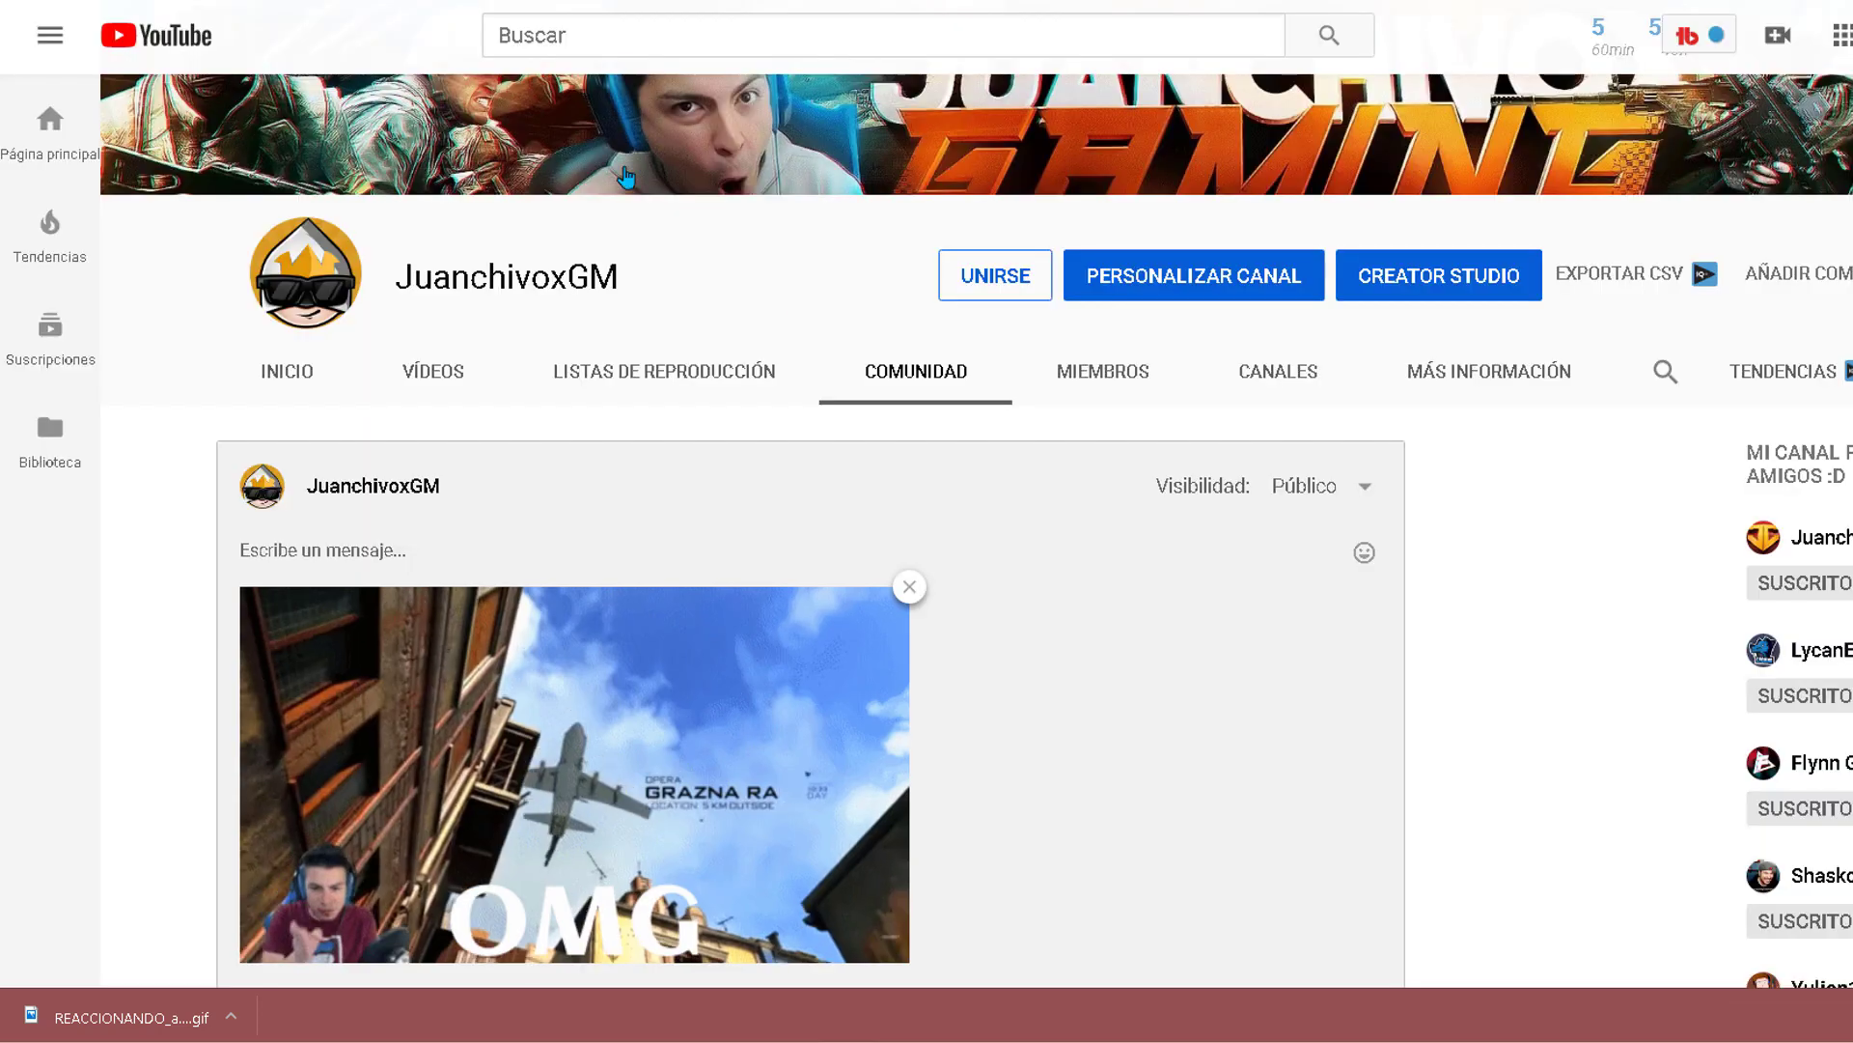
Scroll back up to the JuanchivoxGM channel banner.
scroll(649, 695, down, 3)
scroll(650, 695, down, 1)
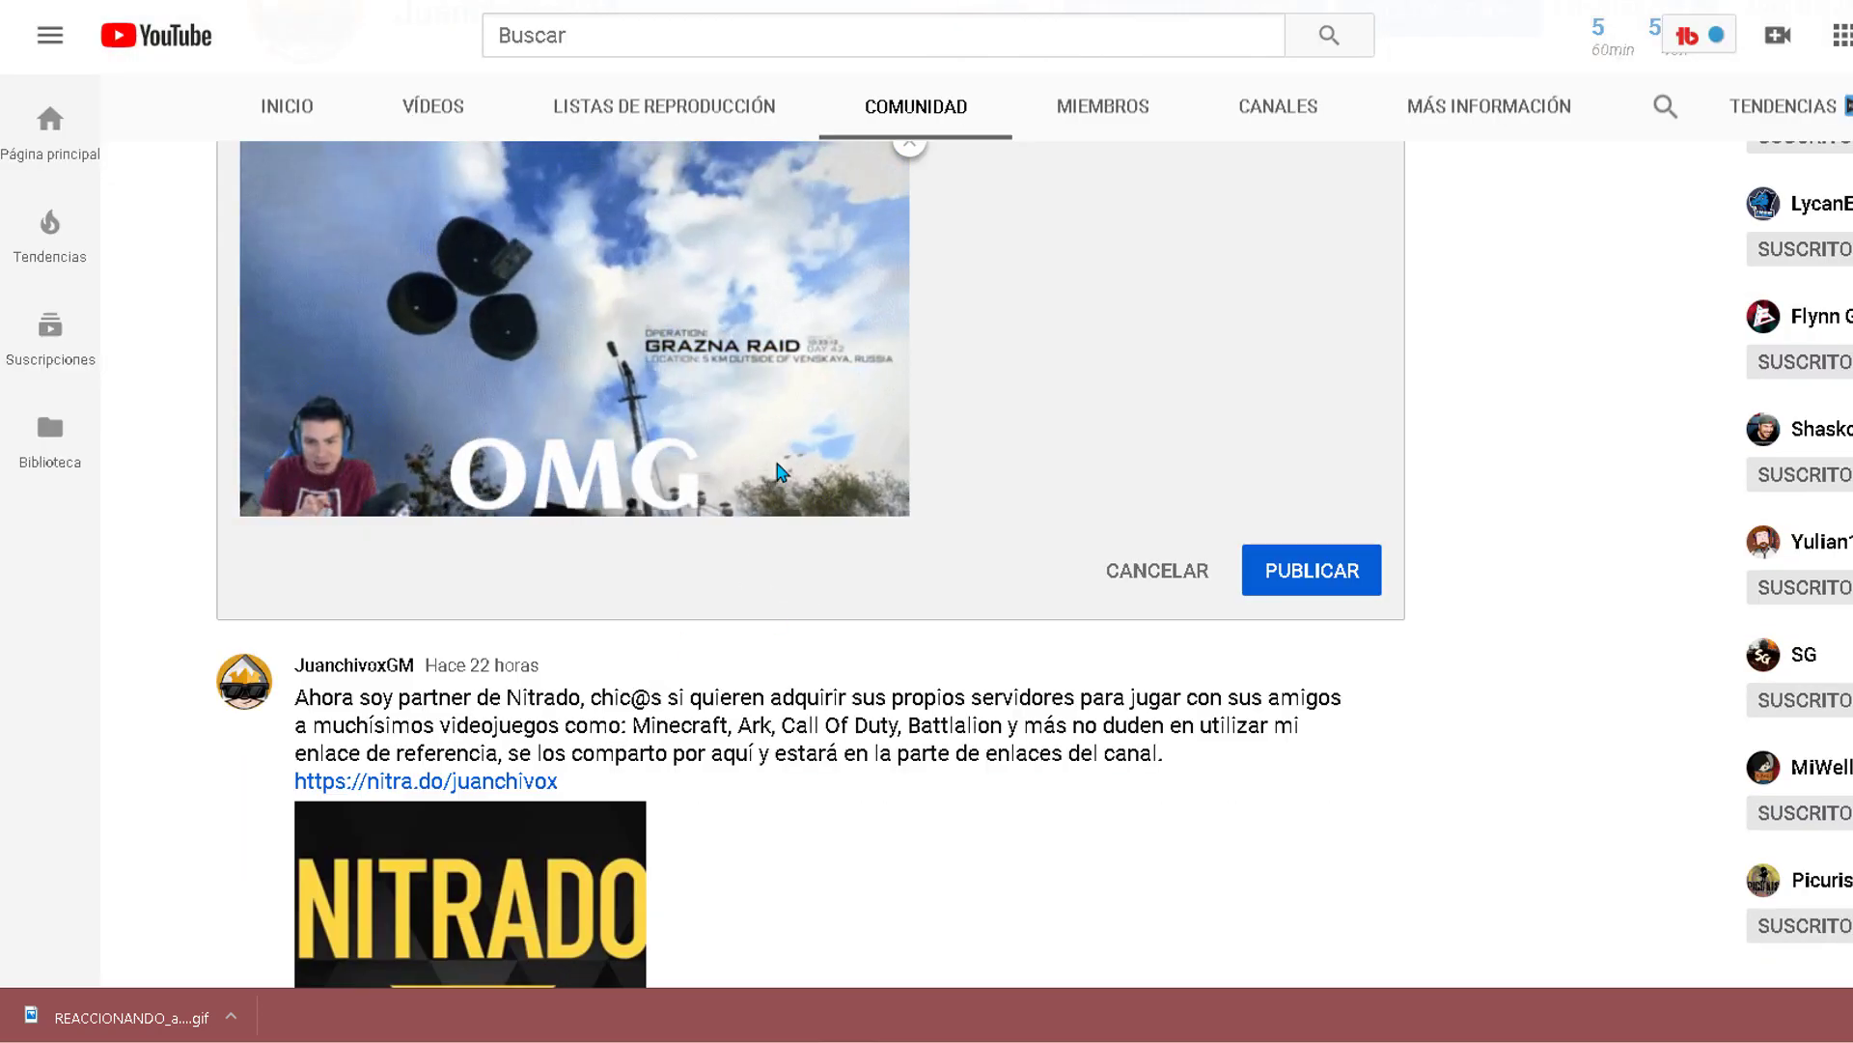
scroll(608, 319, up, 3)
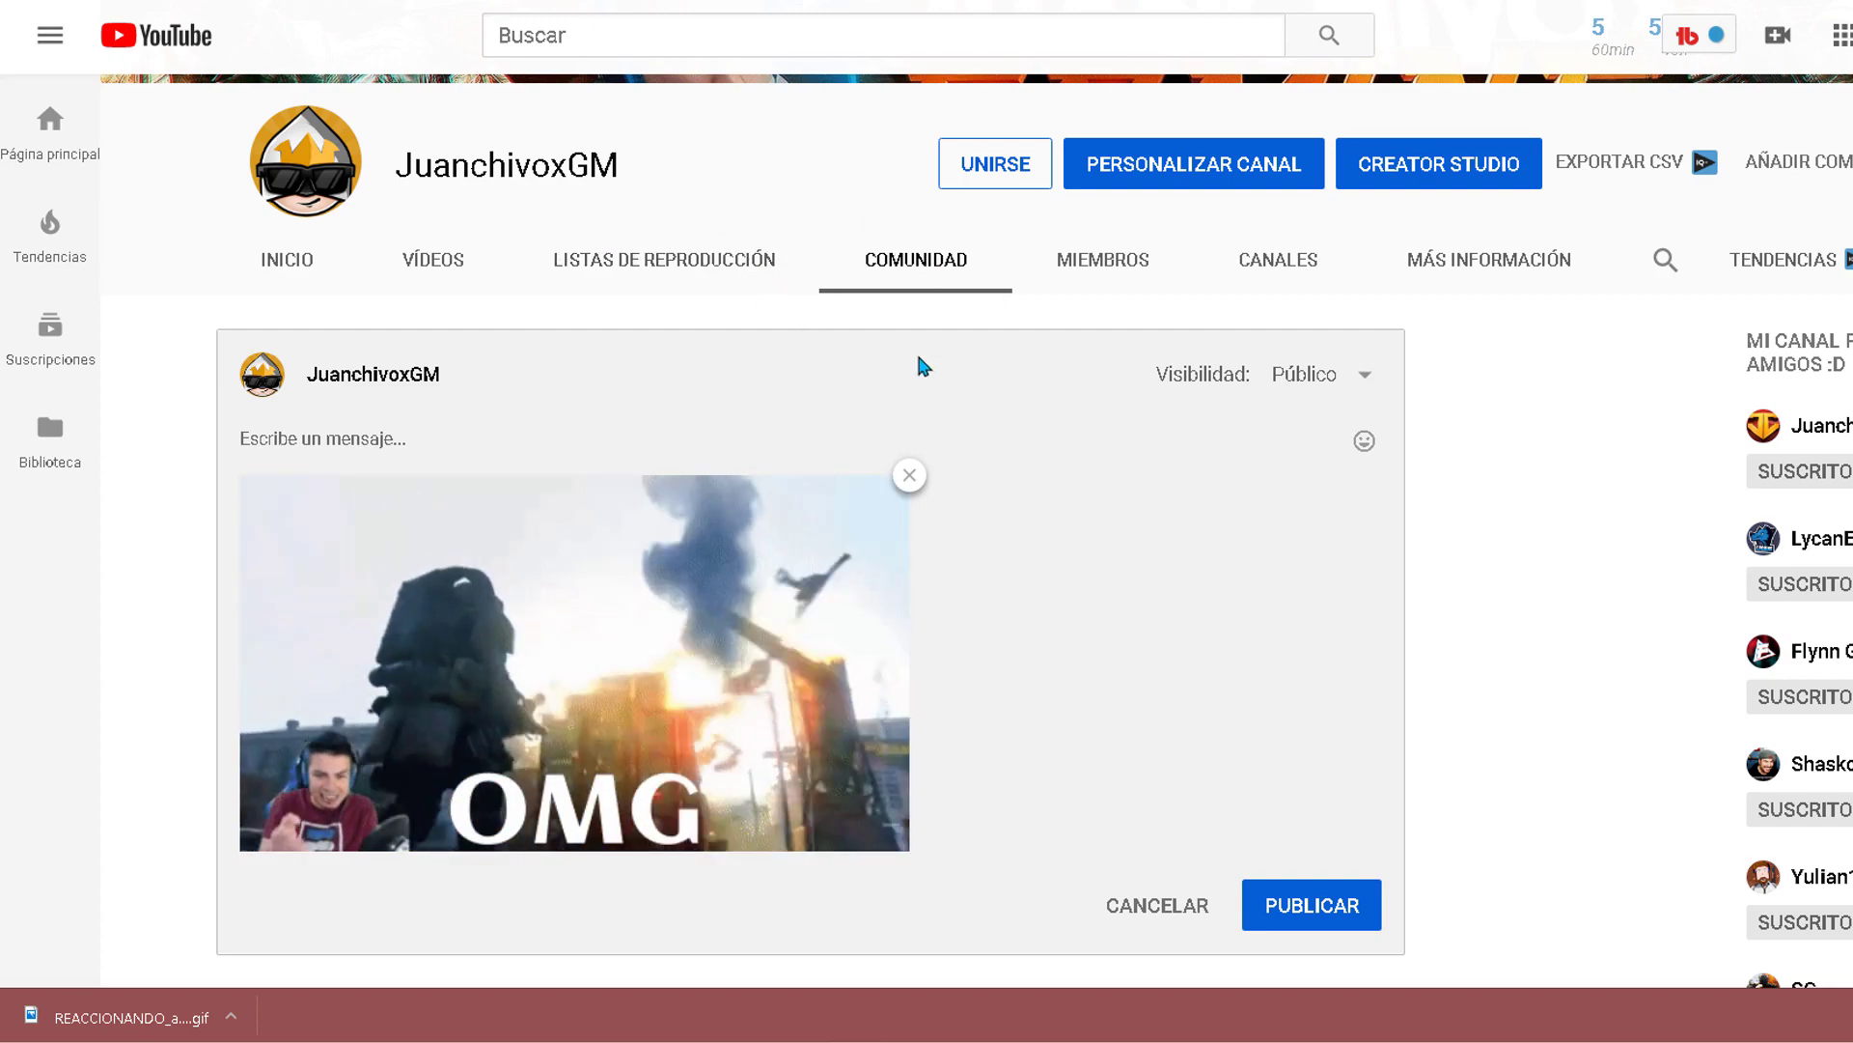
scroll(1101, 396, up, 3)
scroll(1281, 422, down, 3)
scroll(1109, 364, down, 3)
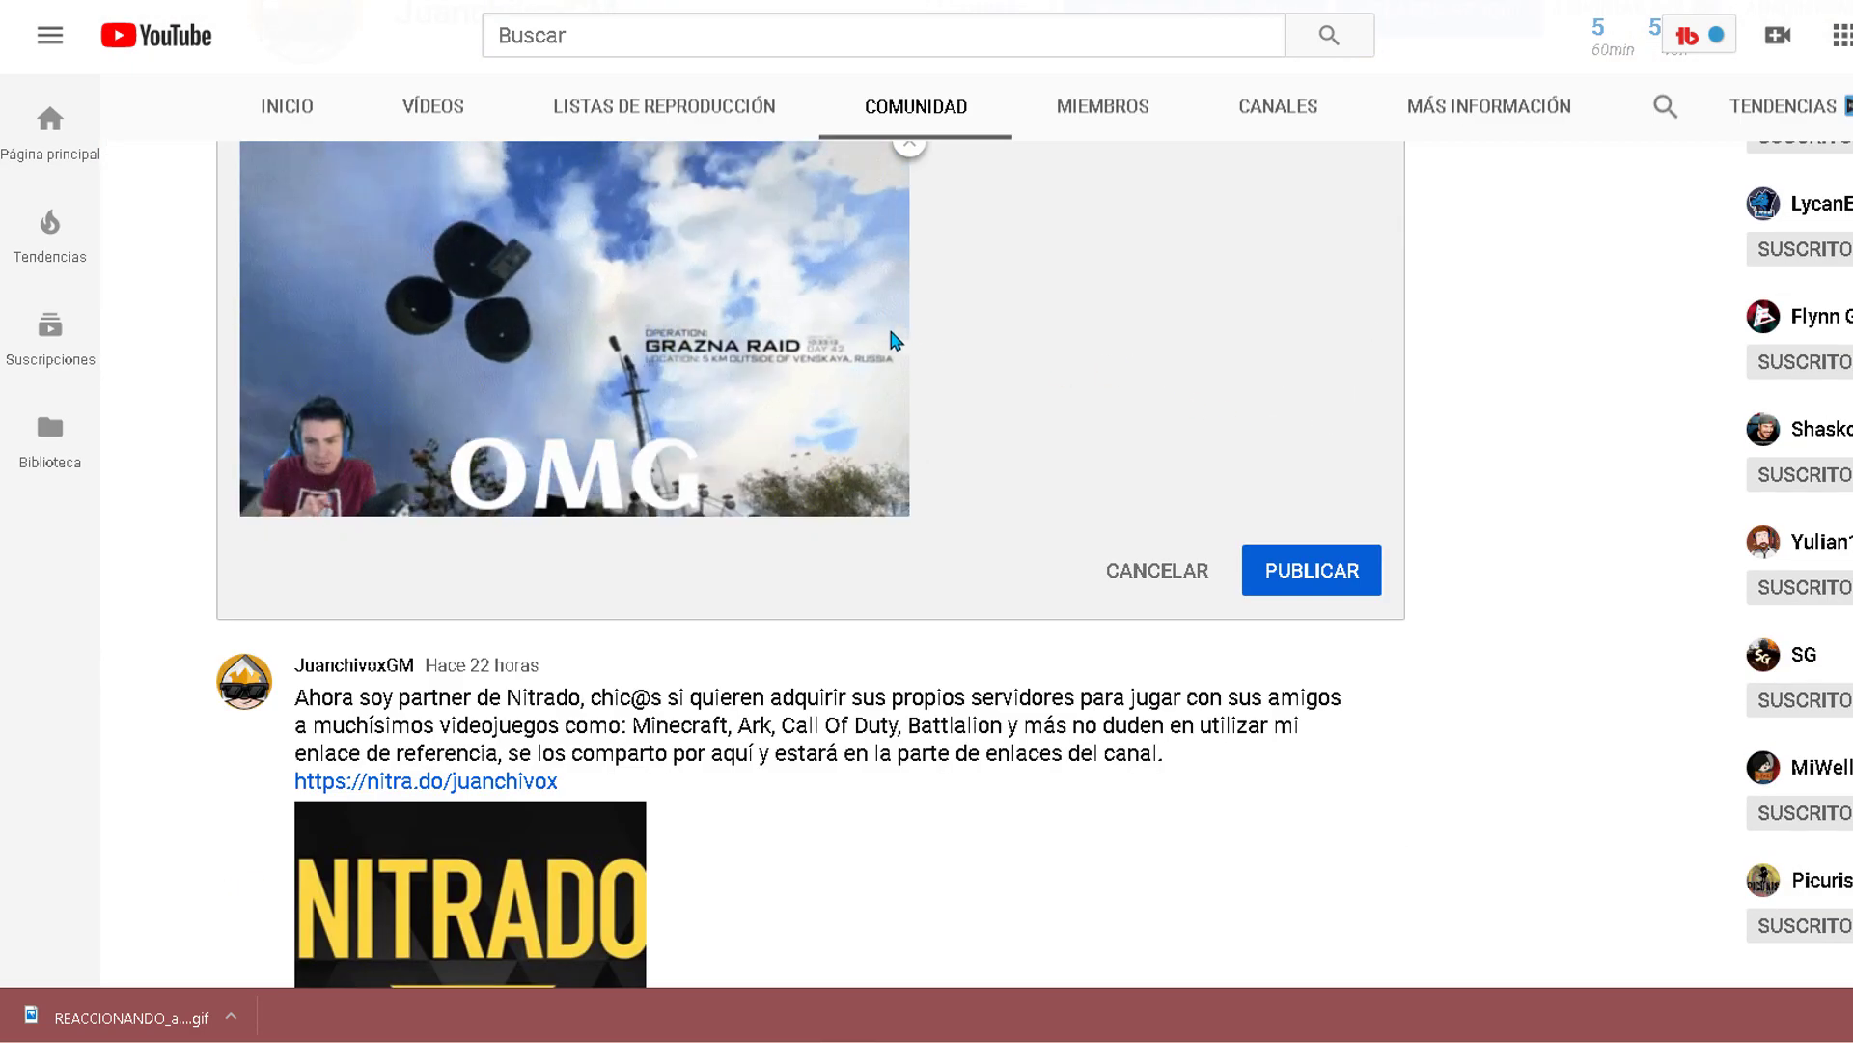
scroll(959, 359, up, 2)
scroll(958, 359, up, 3)
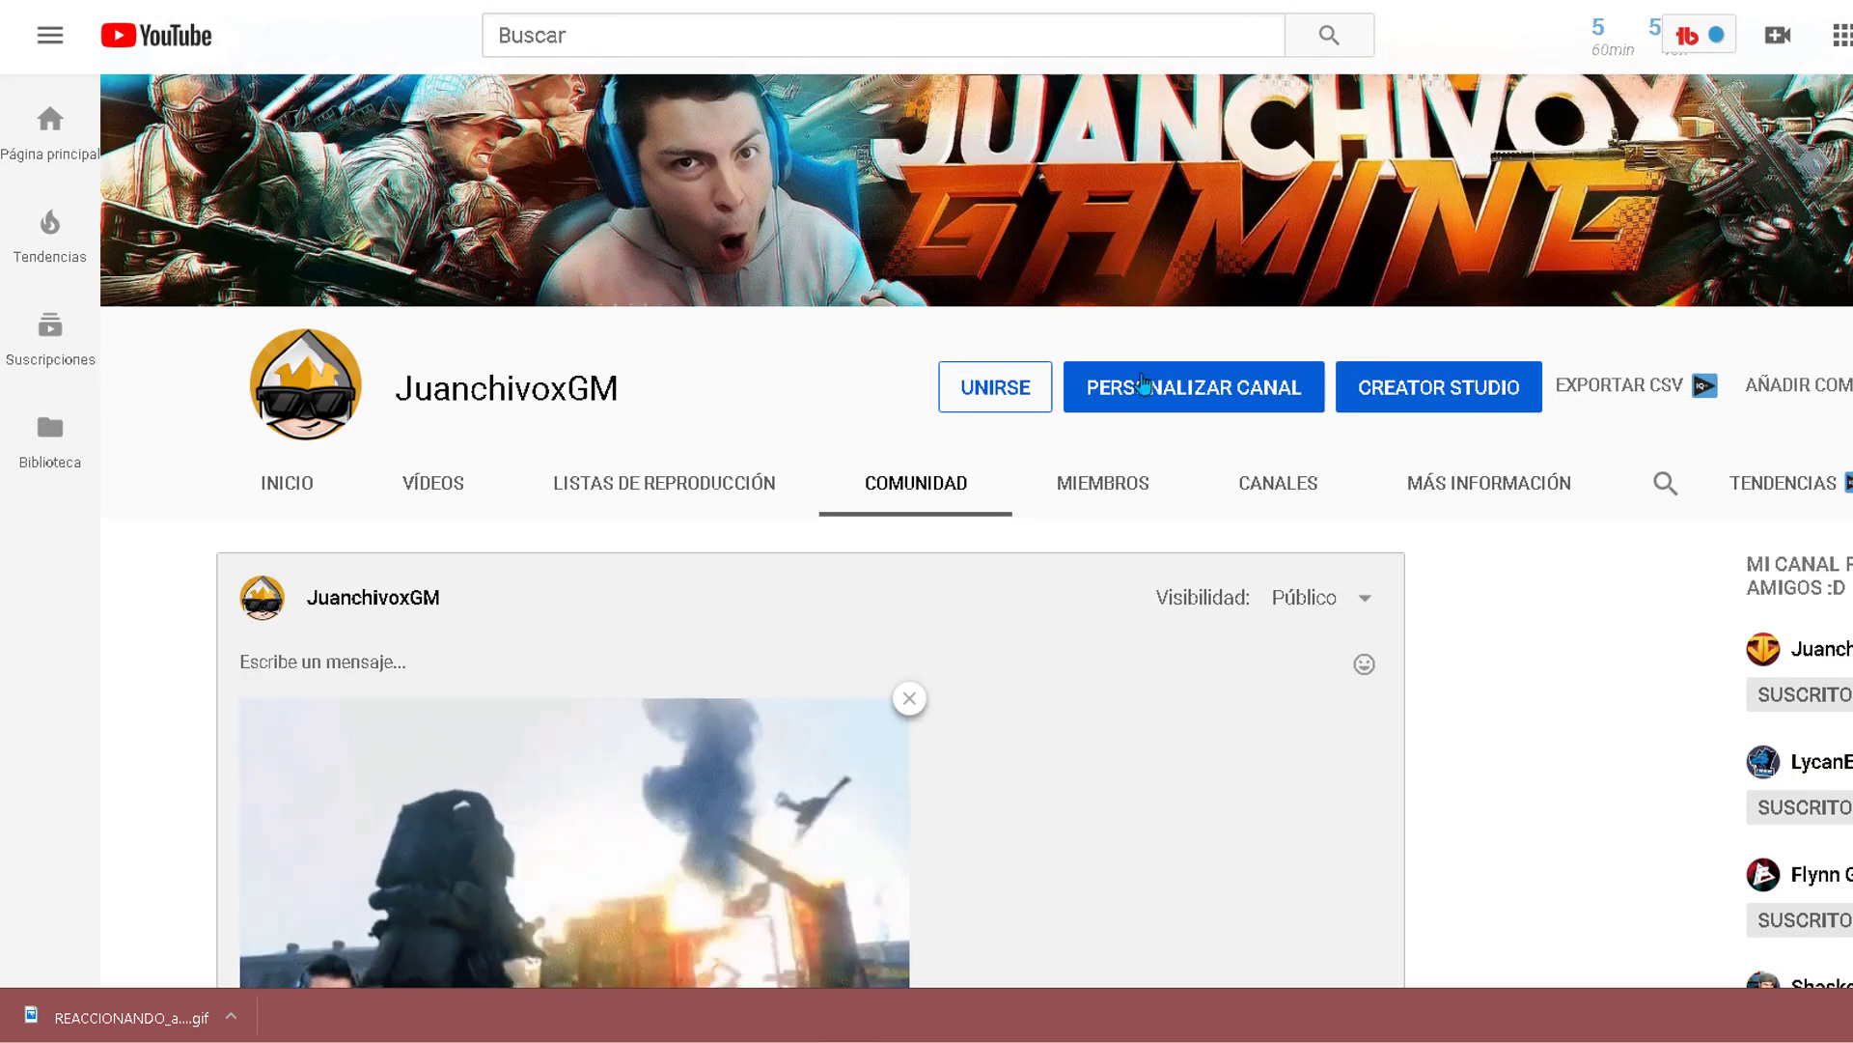
scroll(434, 396, down, 3)
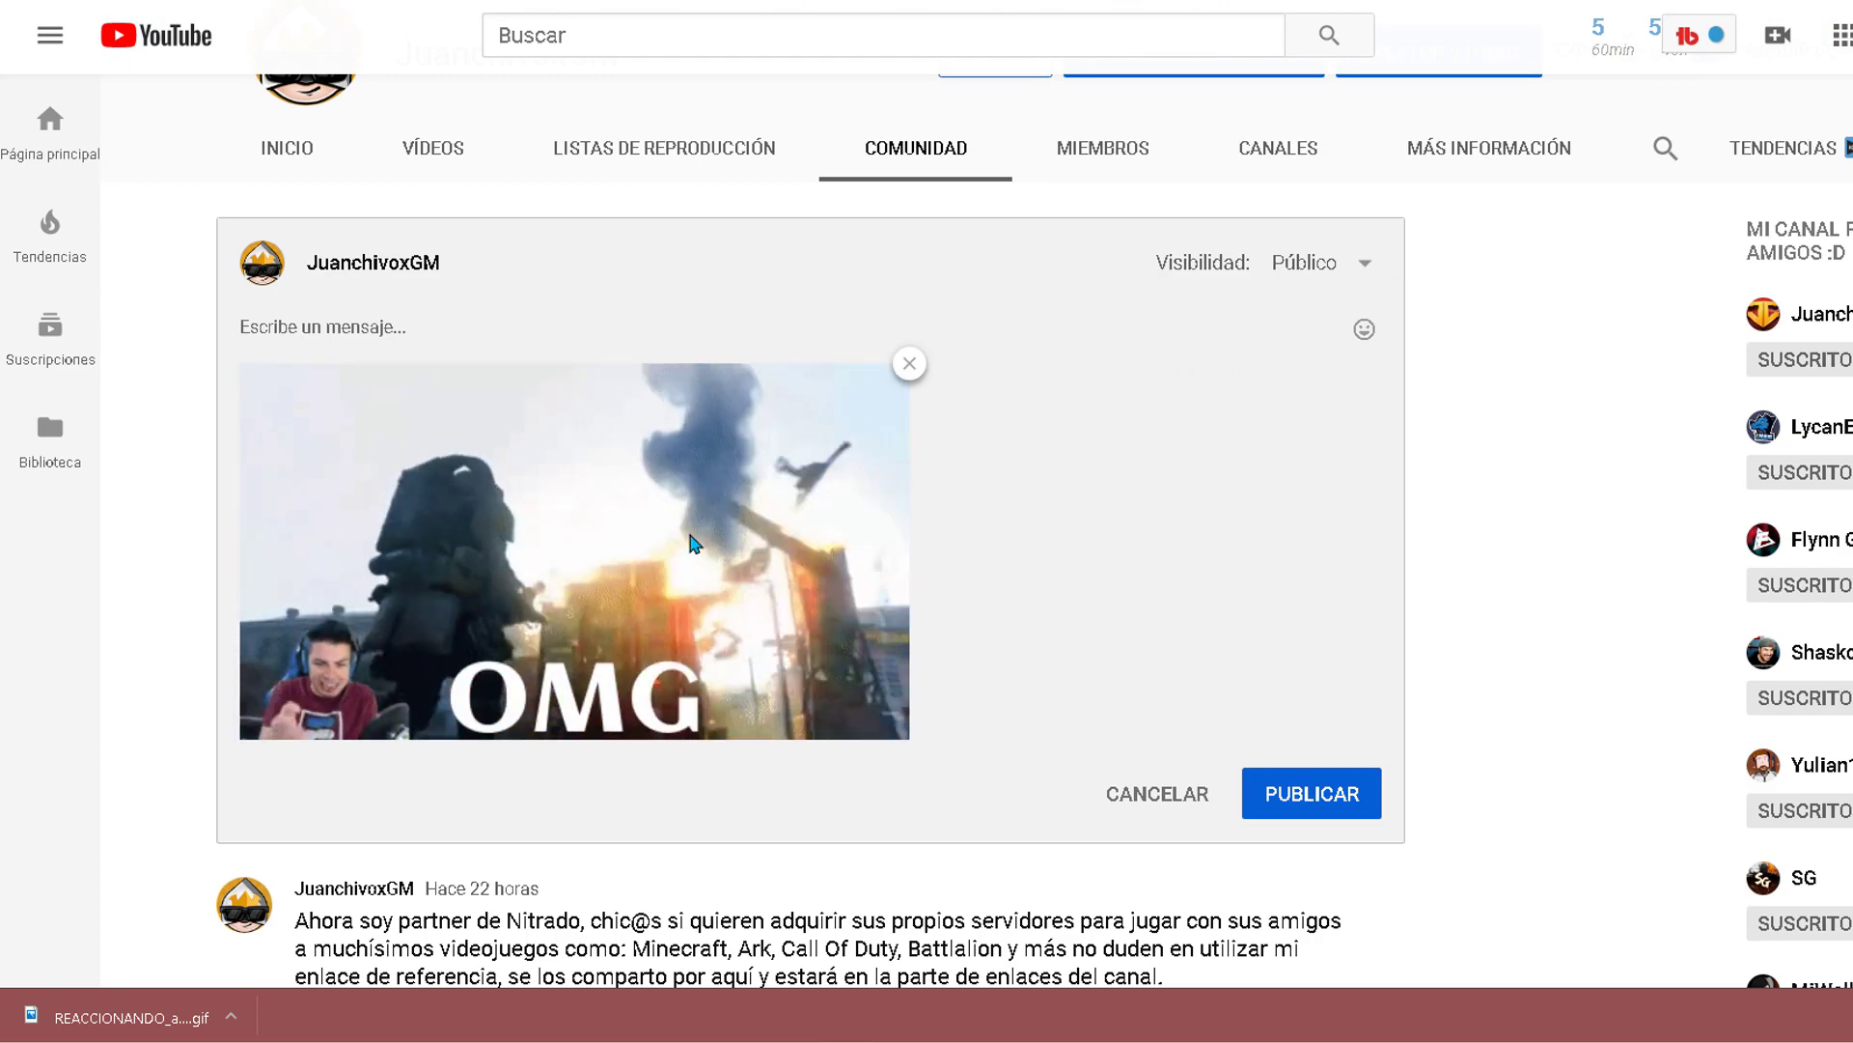
scroll(529, 438, up, 5)
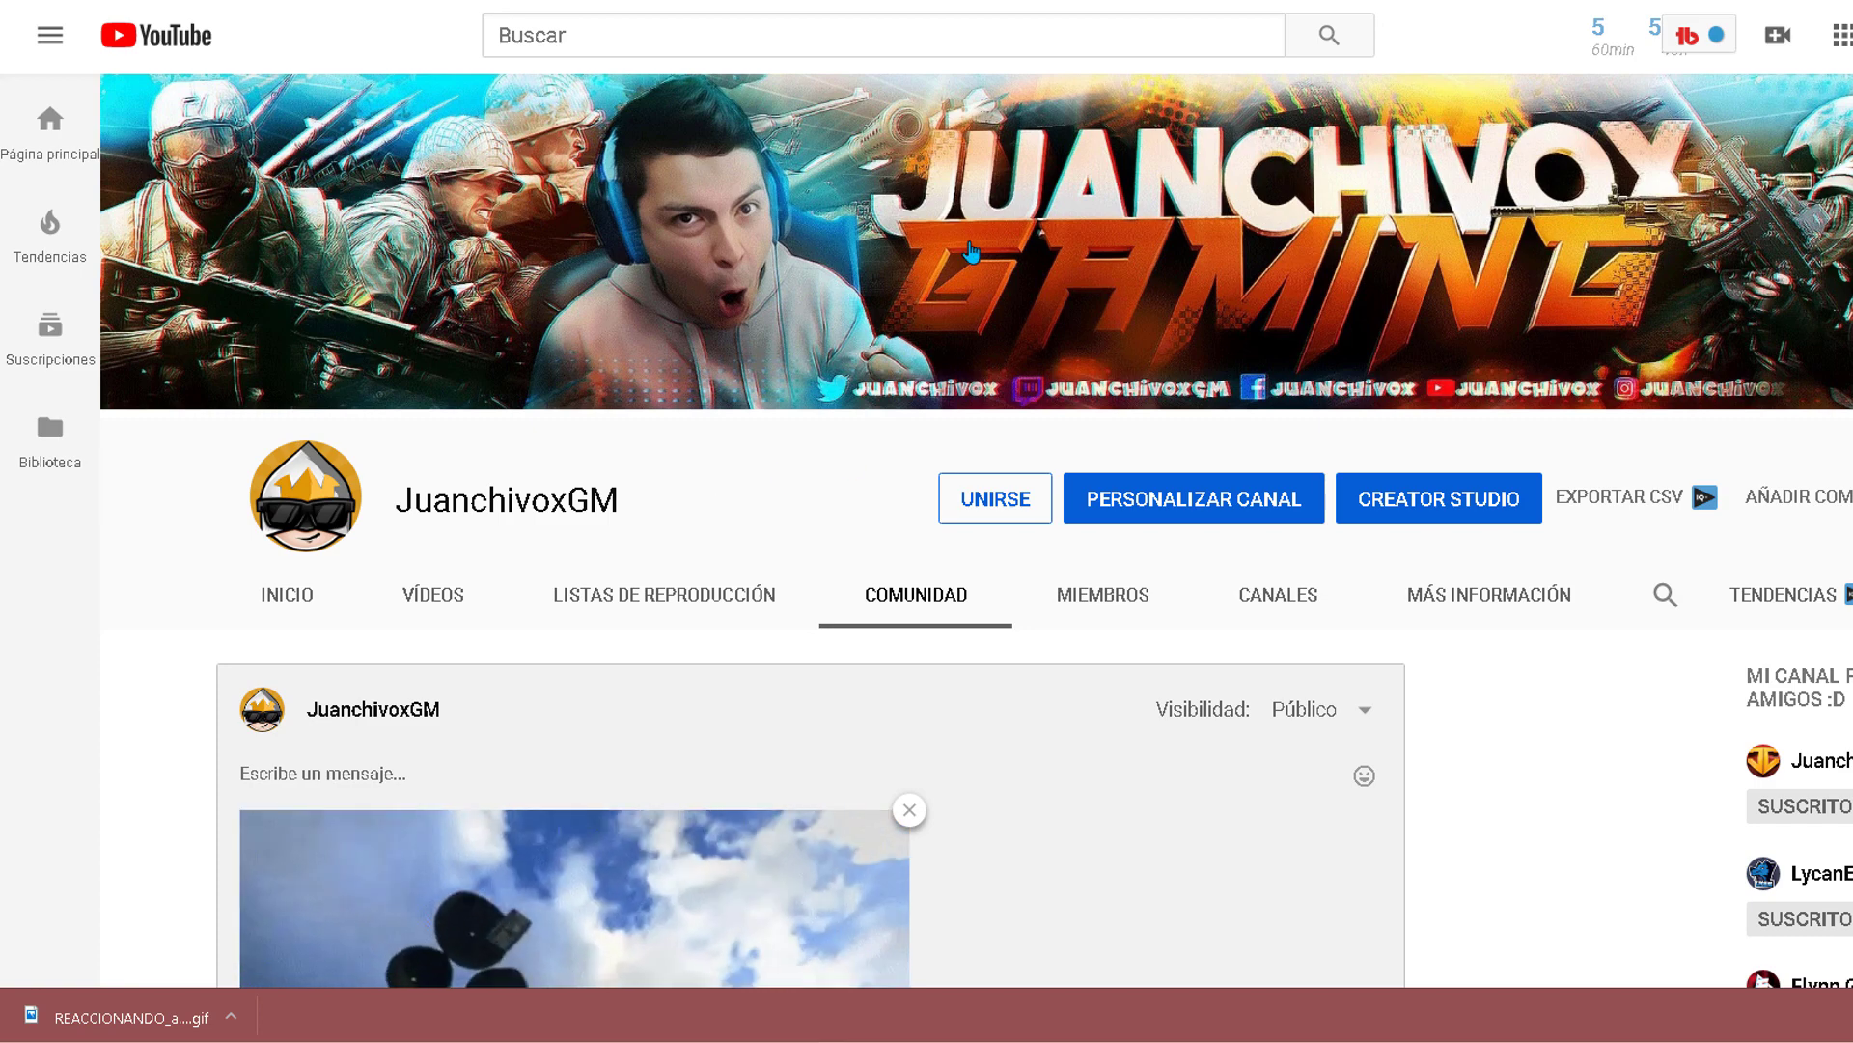
Select the JuanchivoxGM channel name and open the channel's linked Facebook page from the banner.
right_click(1774, 767)
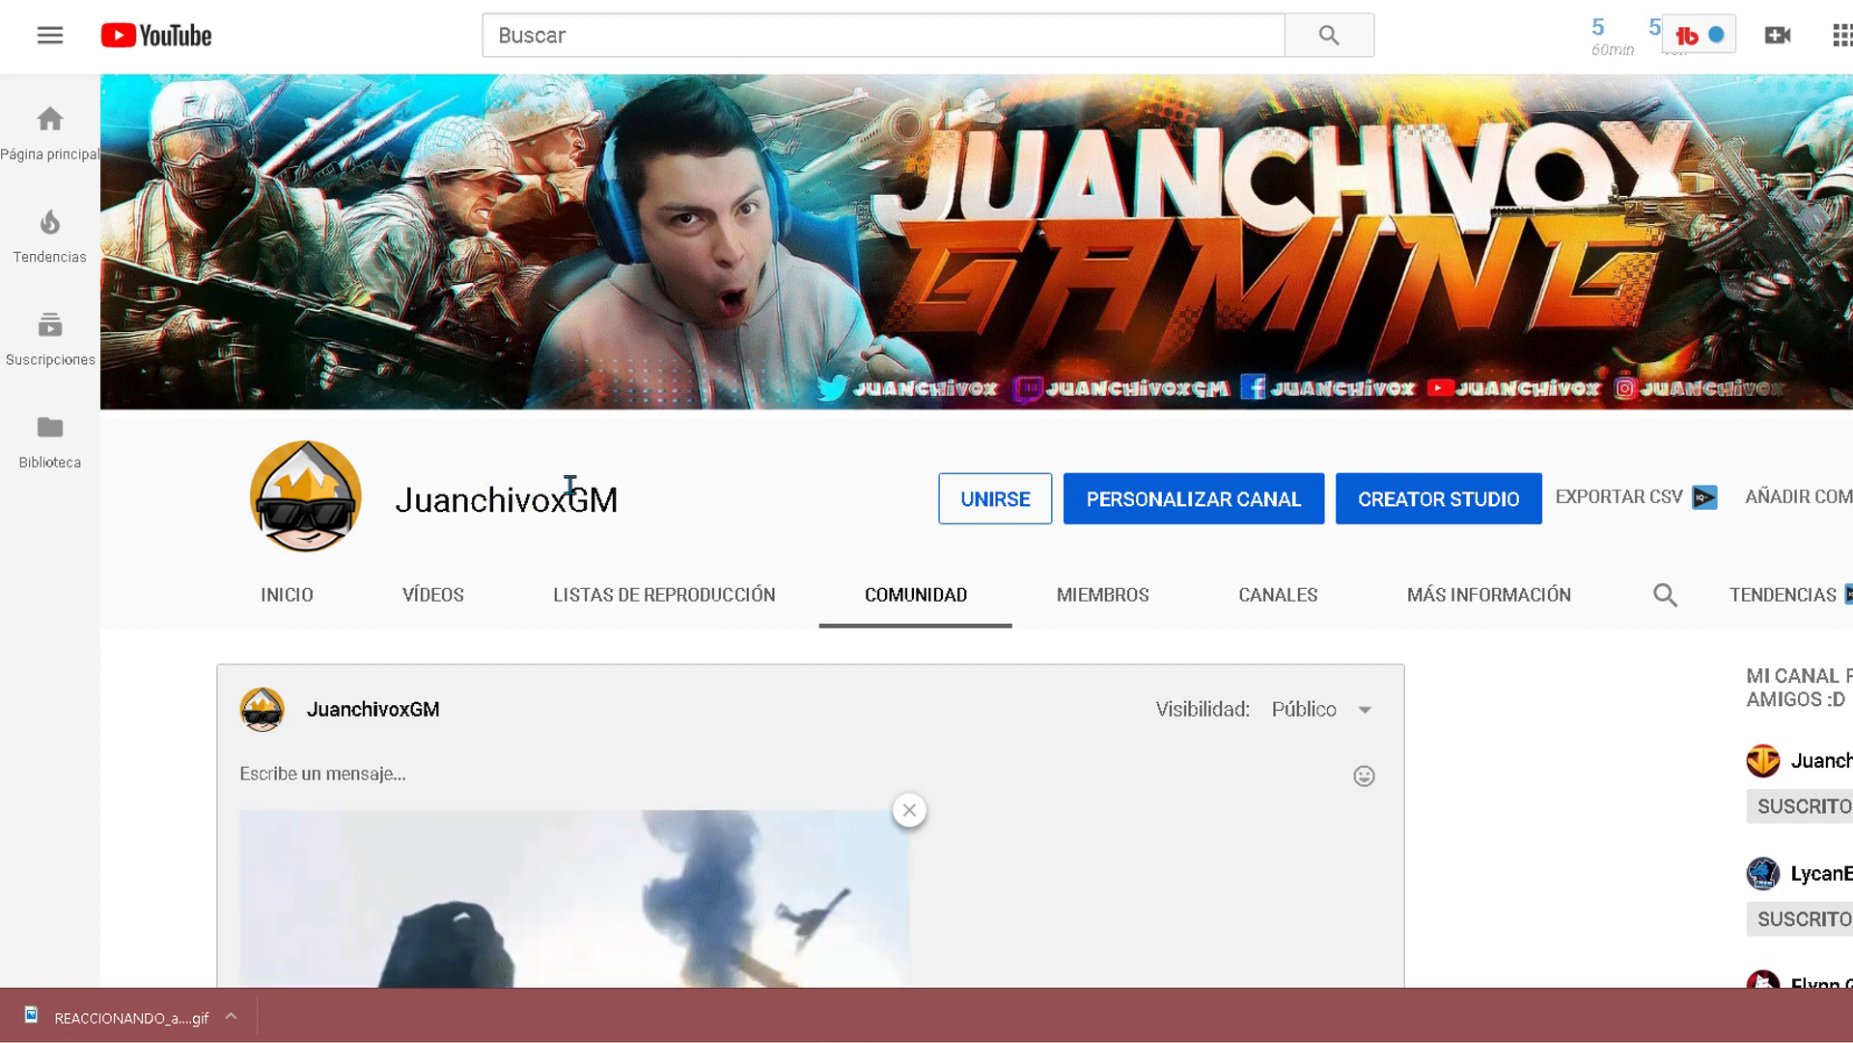
double_click(571, 485)
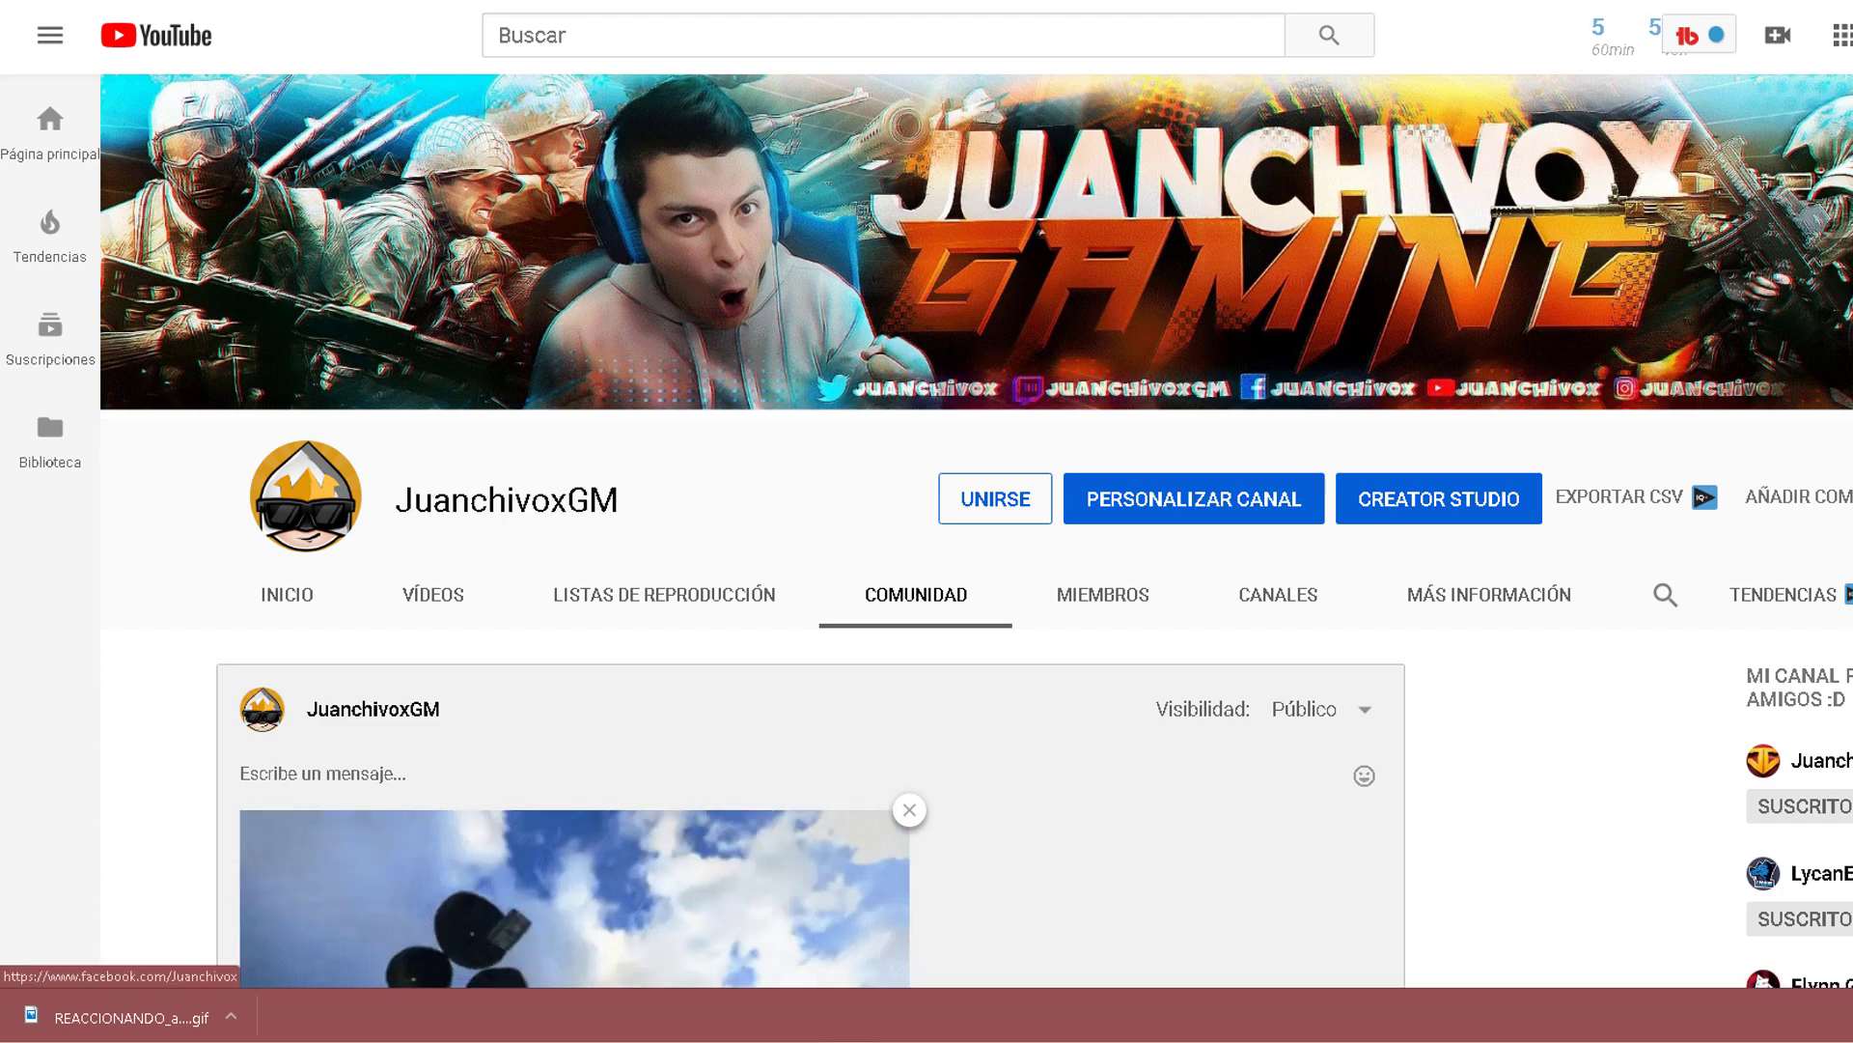
click(1253, 387)
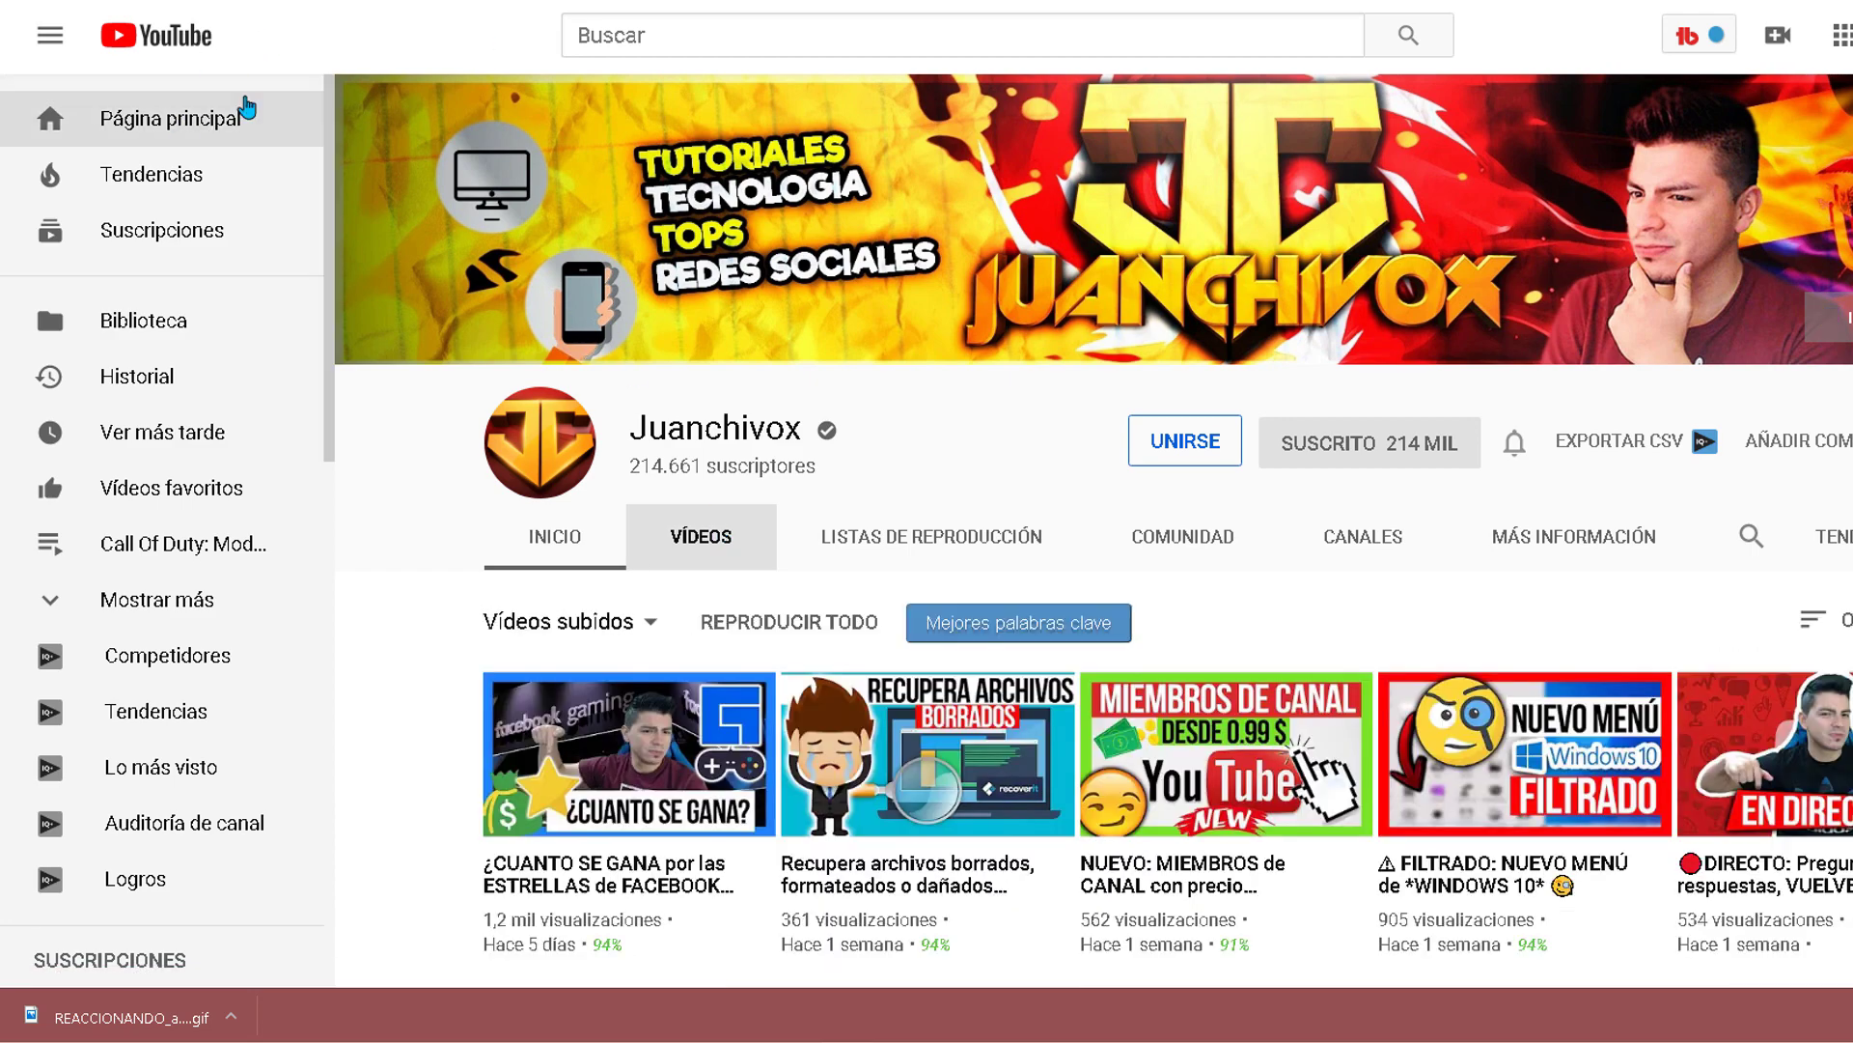
Scroll down the Facebook fan page past its three featured videos, then back up to the cover banner.
scroll(666, 463, down, 5)
scroll(691, 525, down, 3)
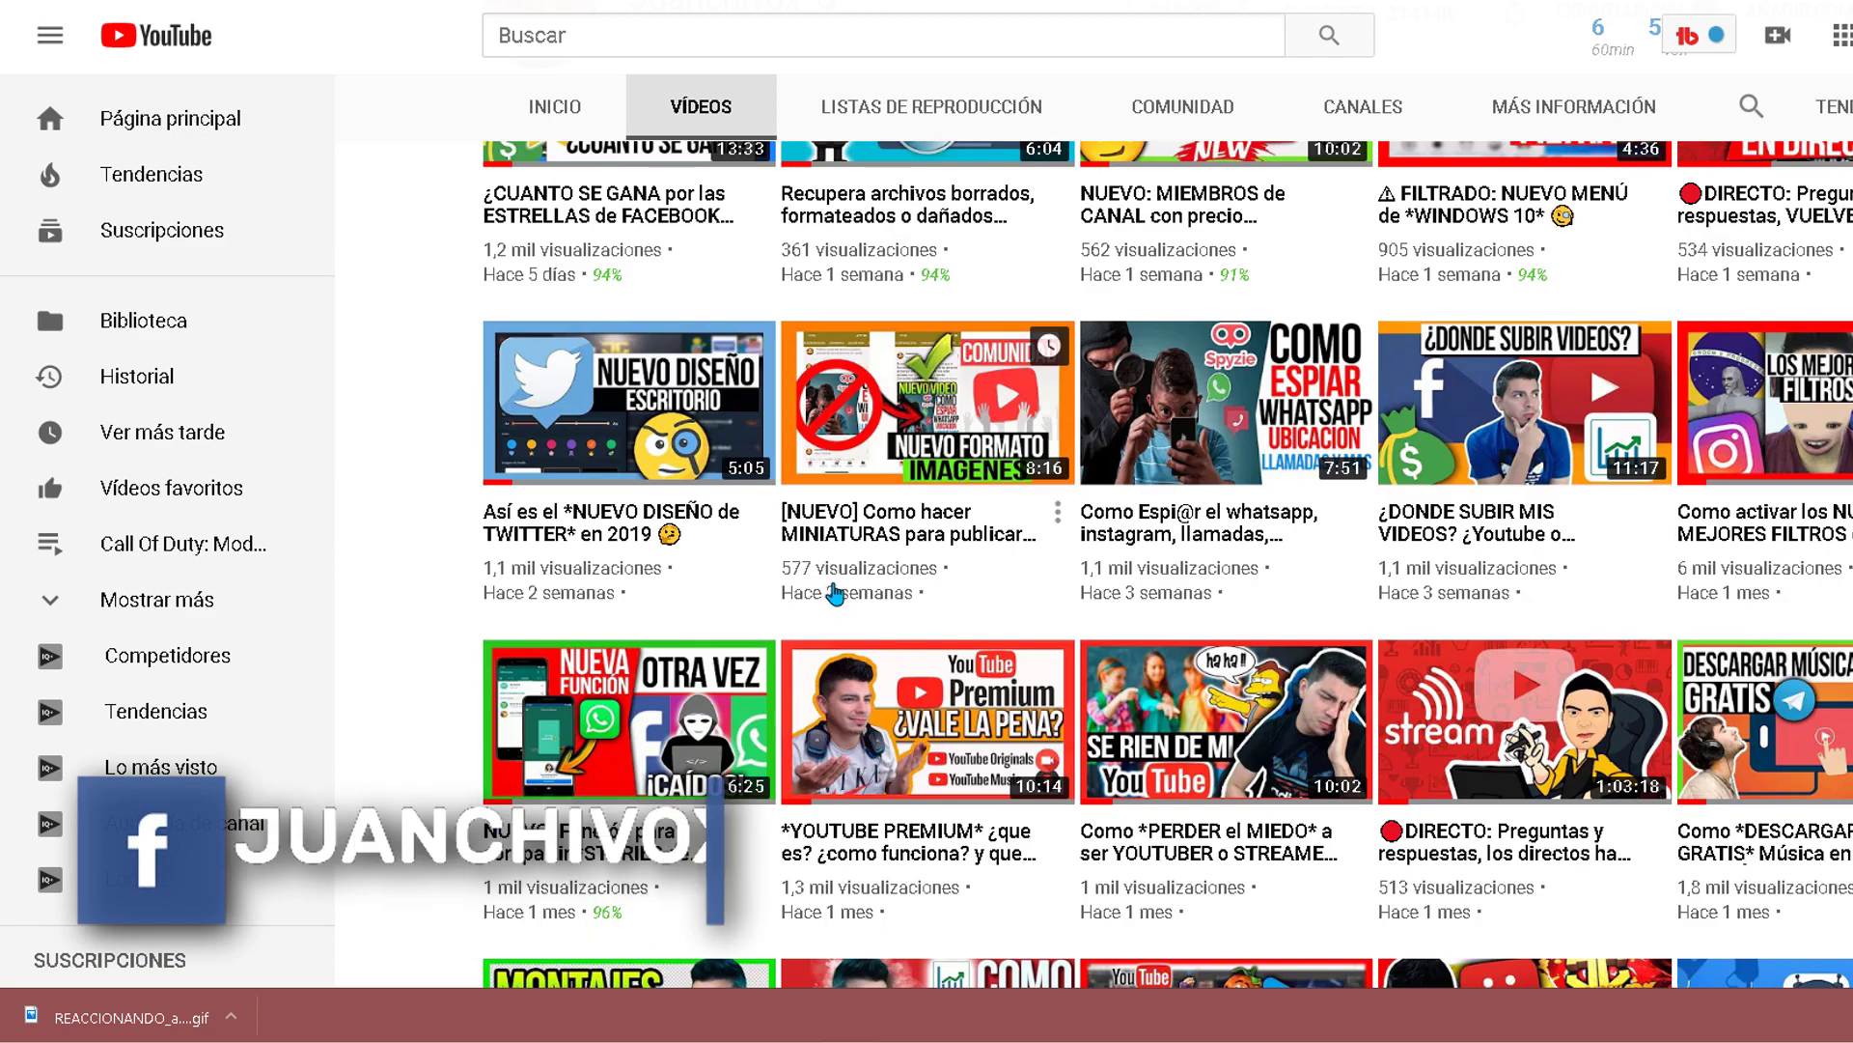
scroll(827, 591, up, 7)
scroll(1110, 623, down, 3)
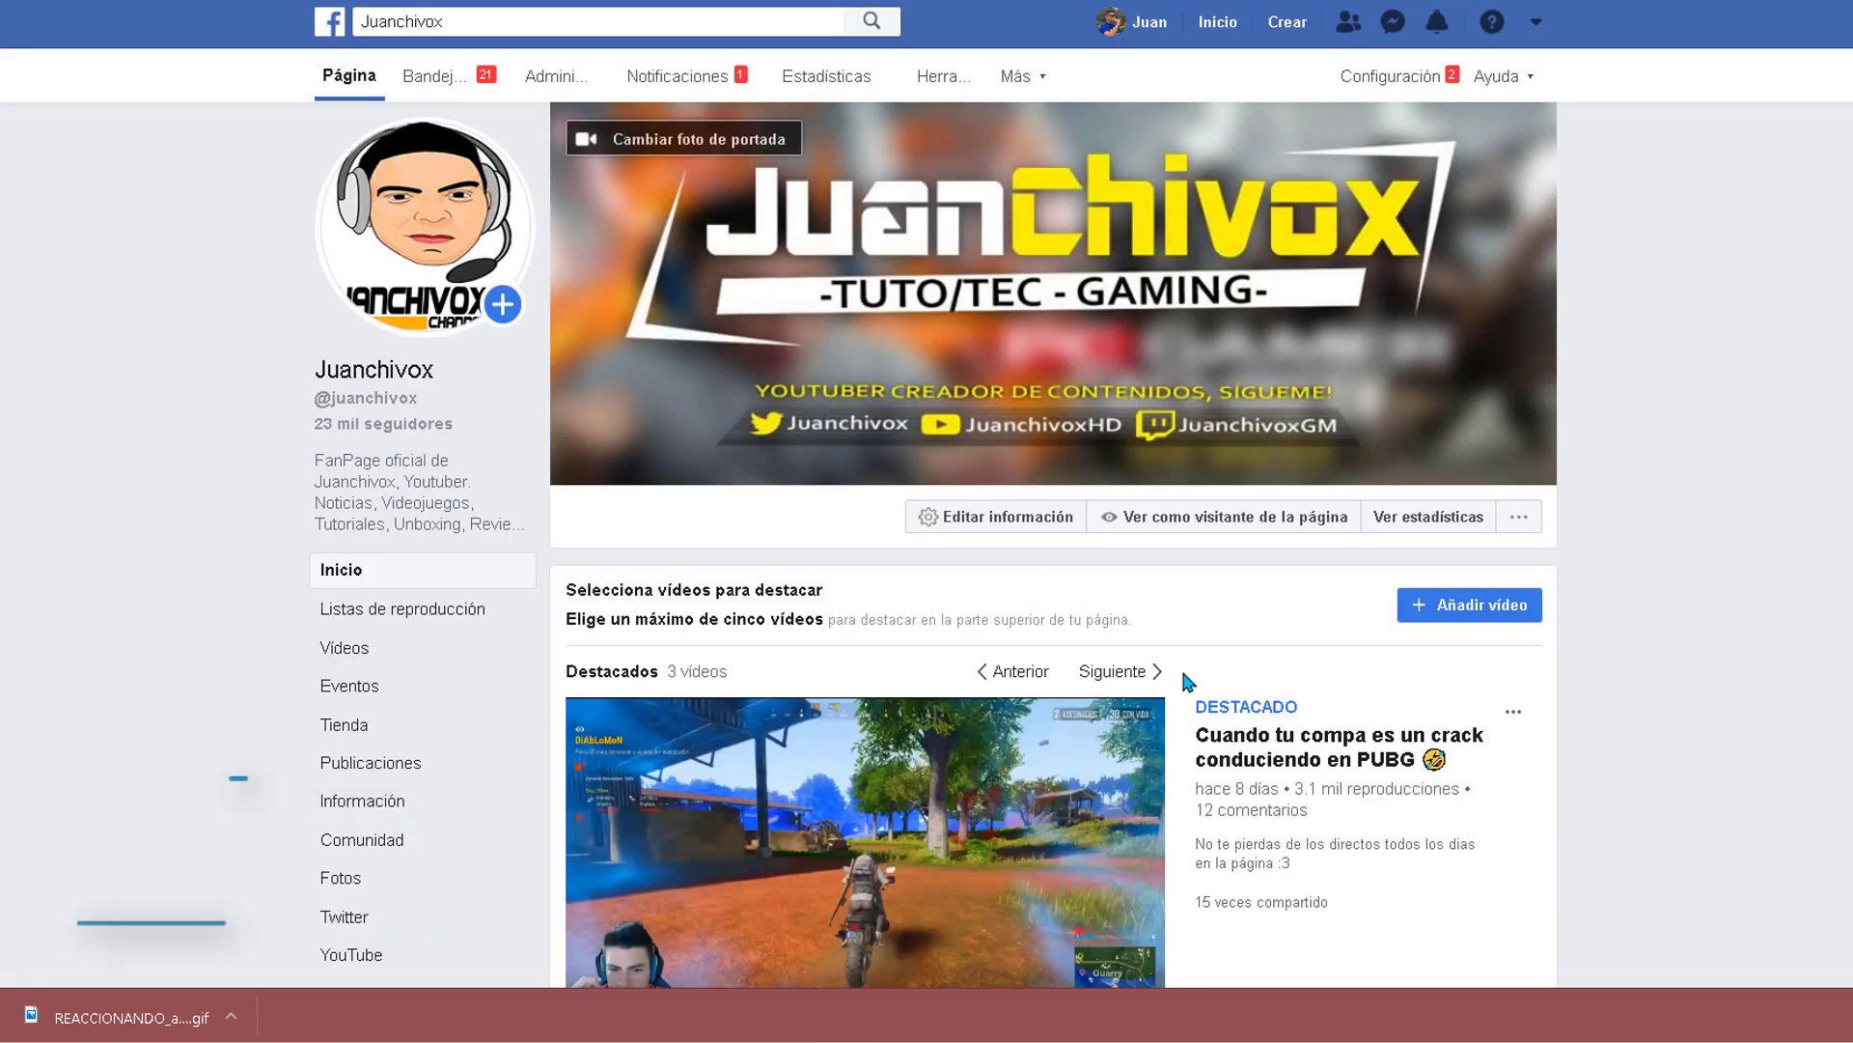
scroll(873, 858, down, 3)
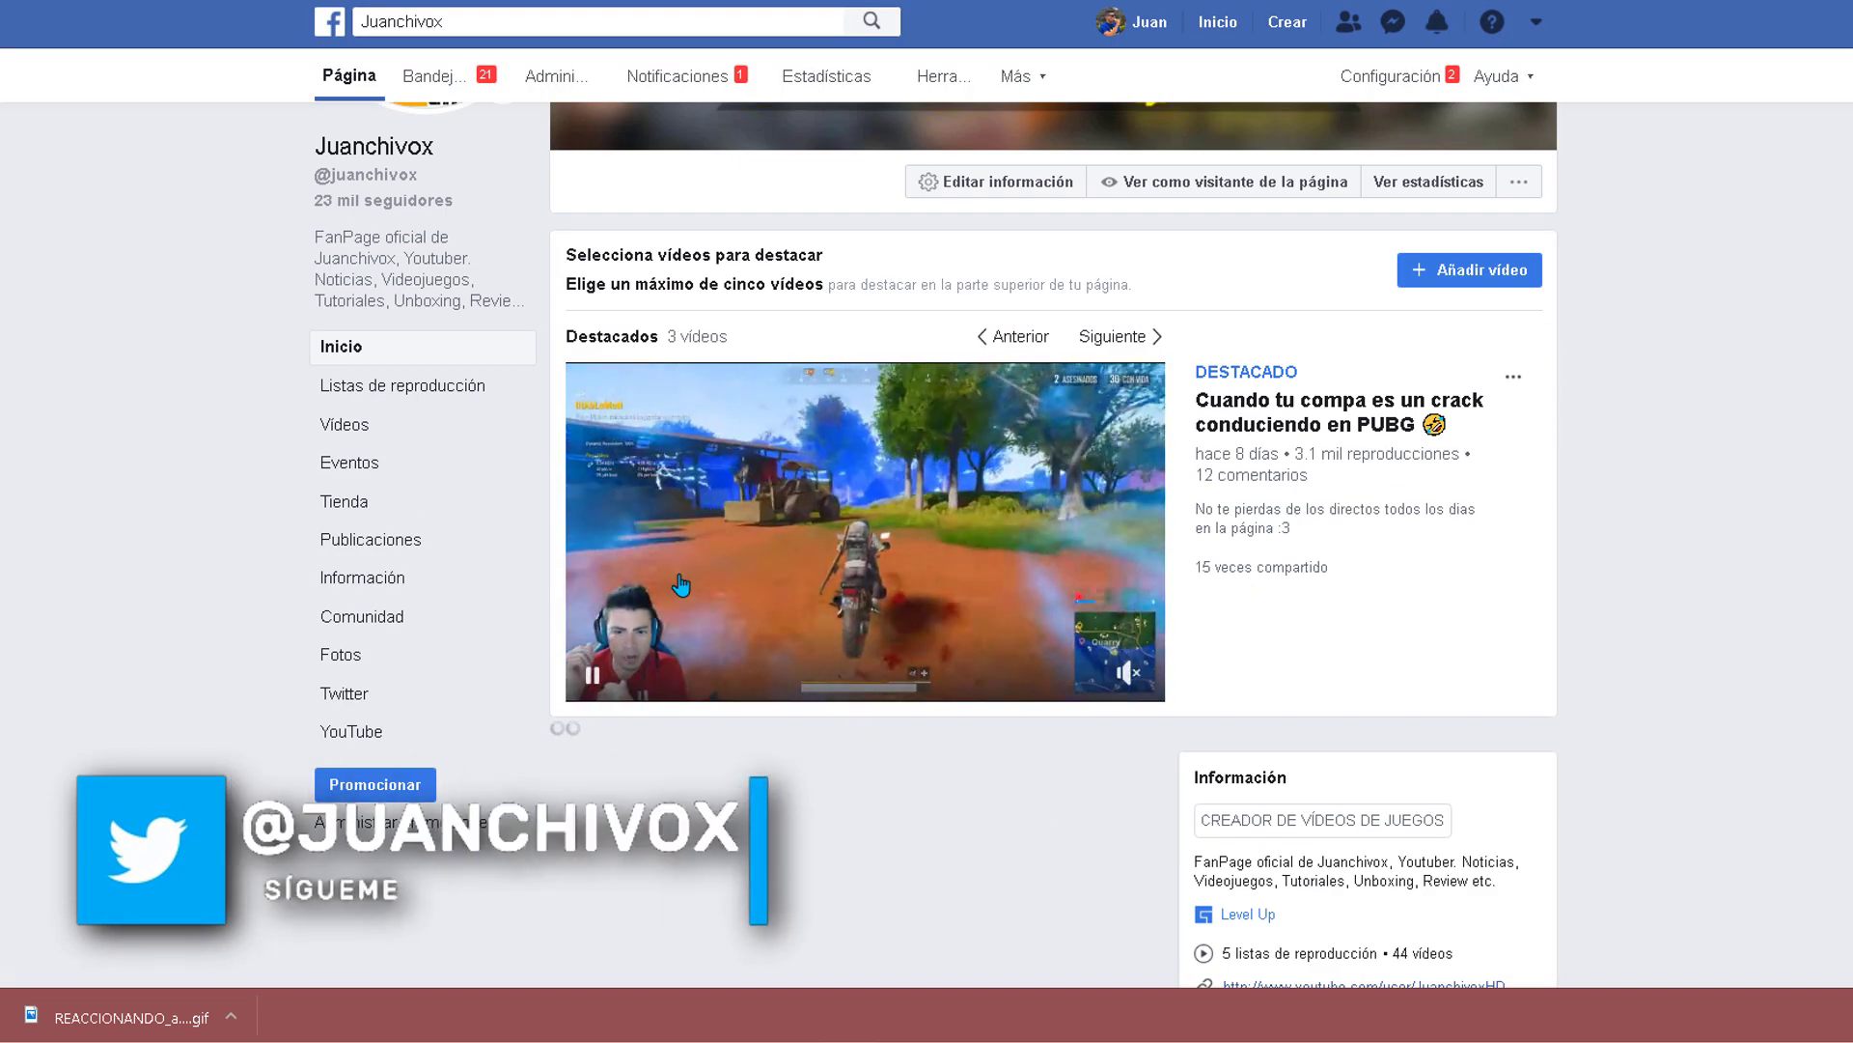
scroll(1189, 743, down, 4)
scroll(1191, 762, down, 10)
scroll(1190, 762, down, 7)
scroll(1190, 762, up, 8)
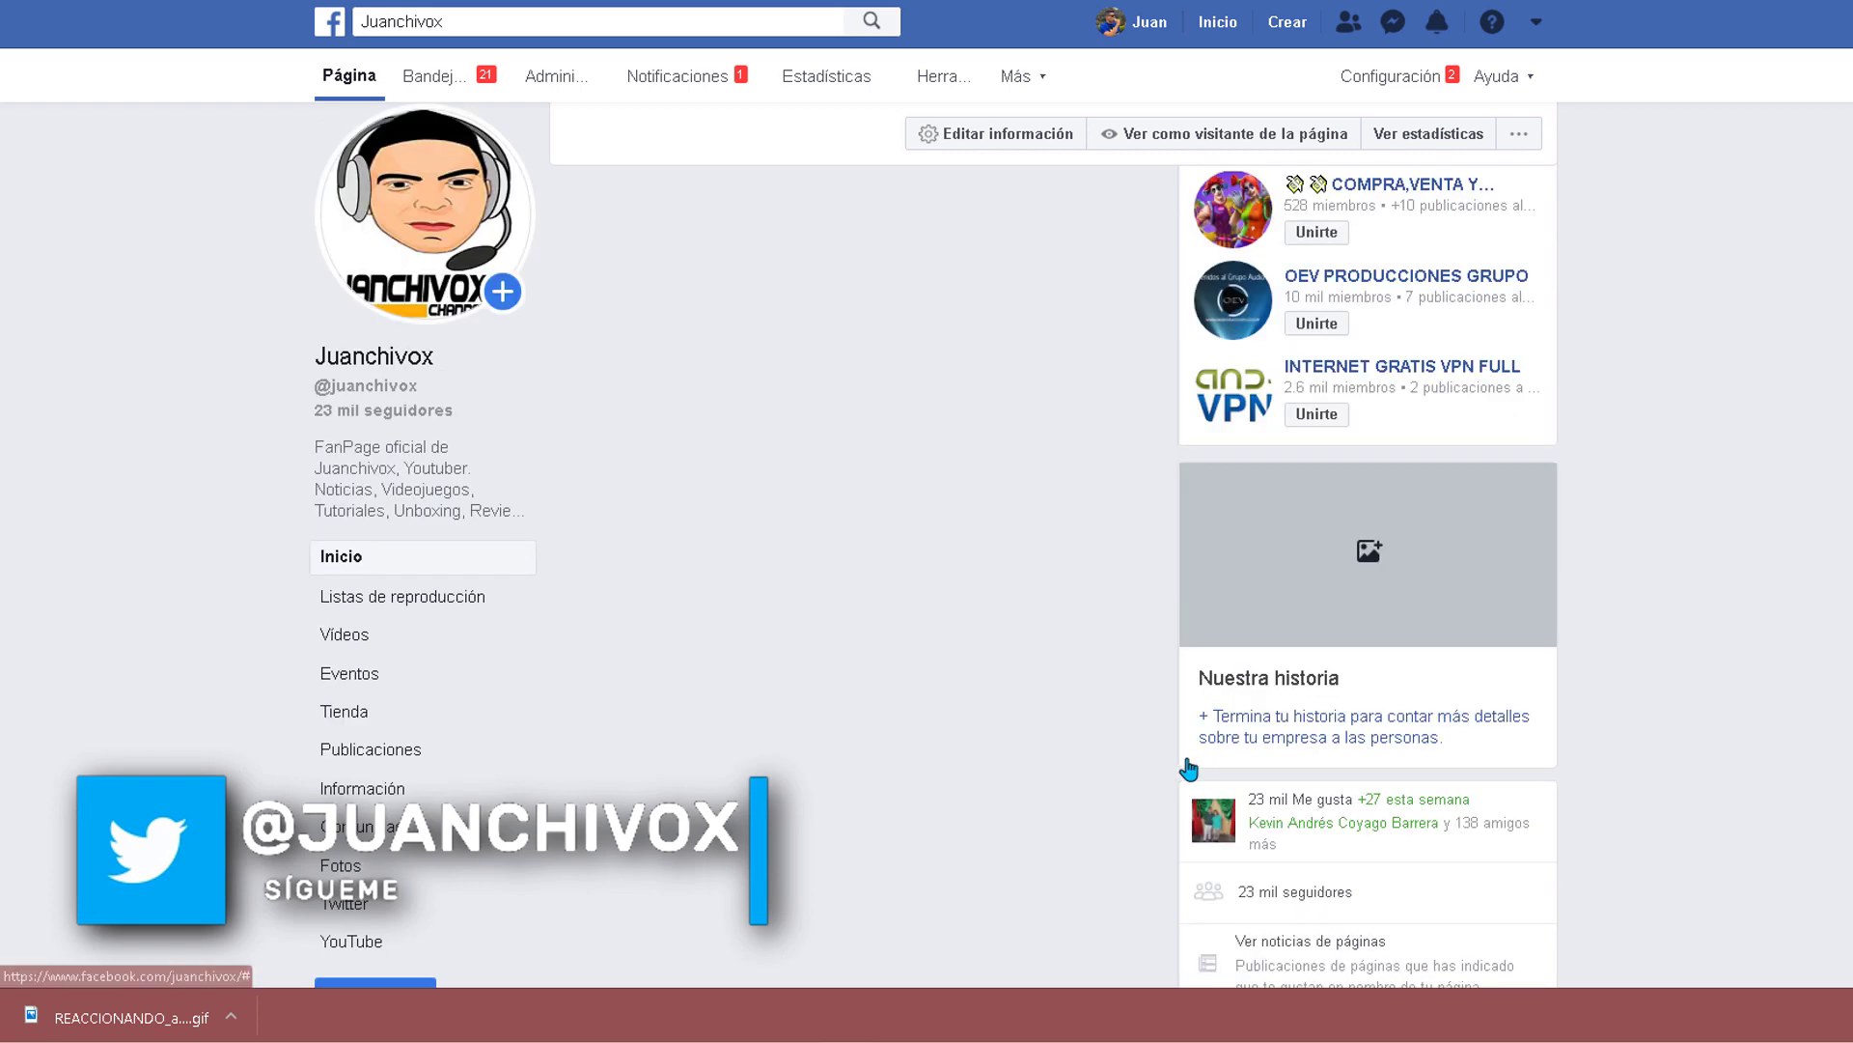
scroll(1185, 767, up, 7)
scroll(1182, 762, up, 10)
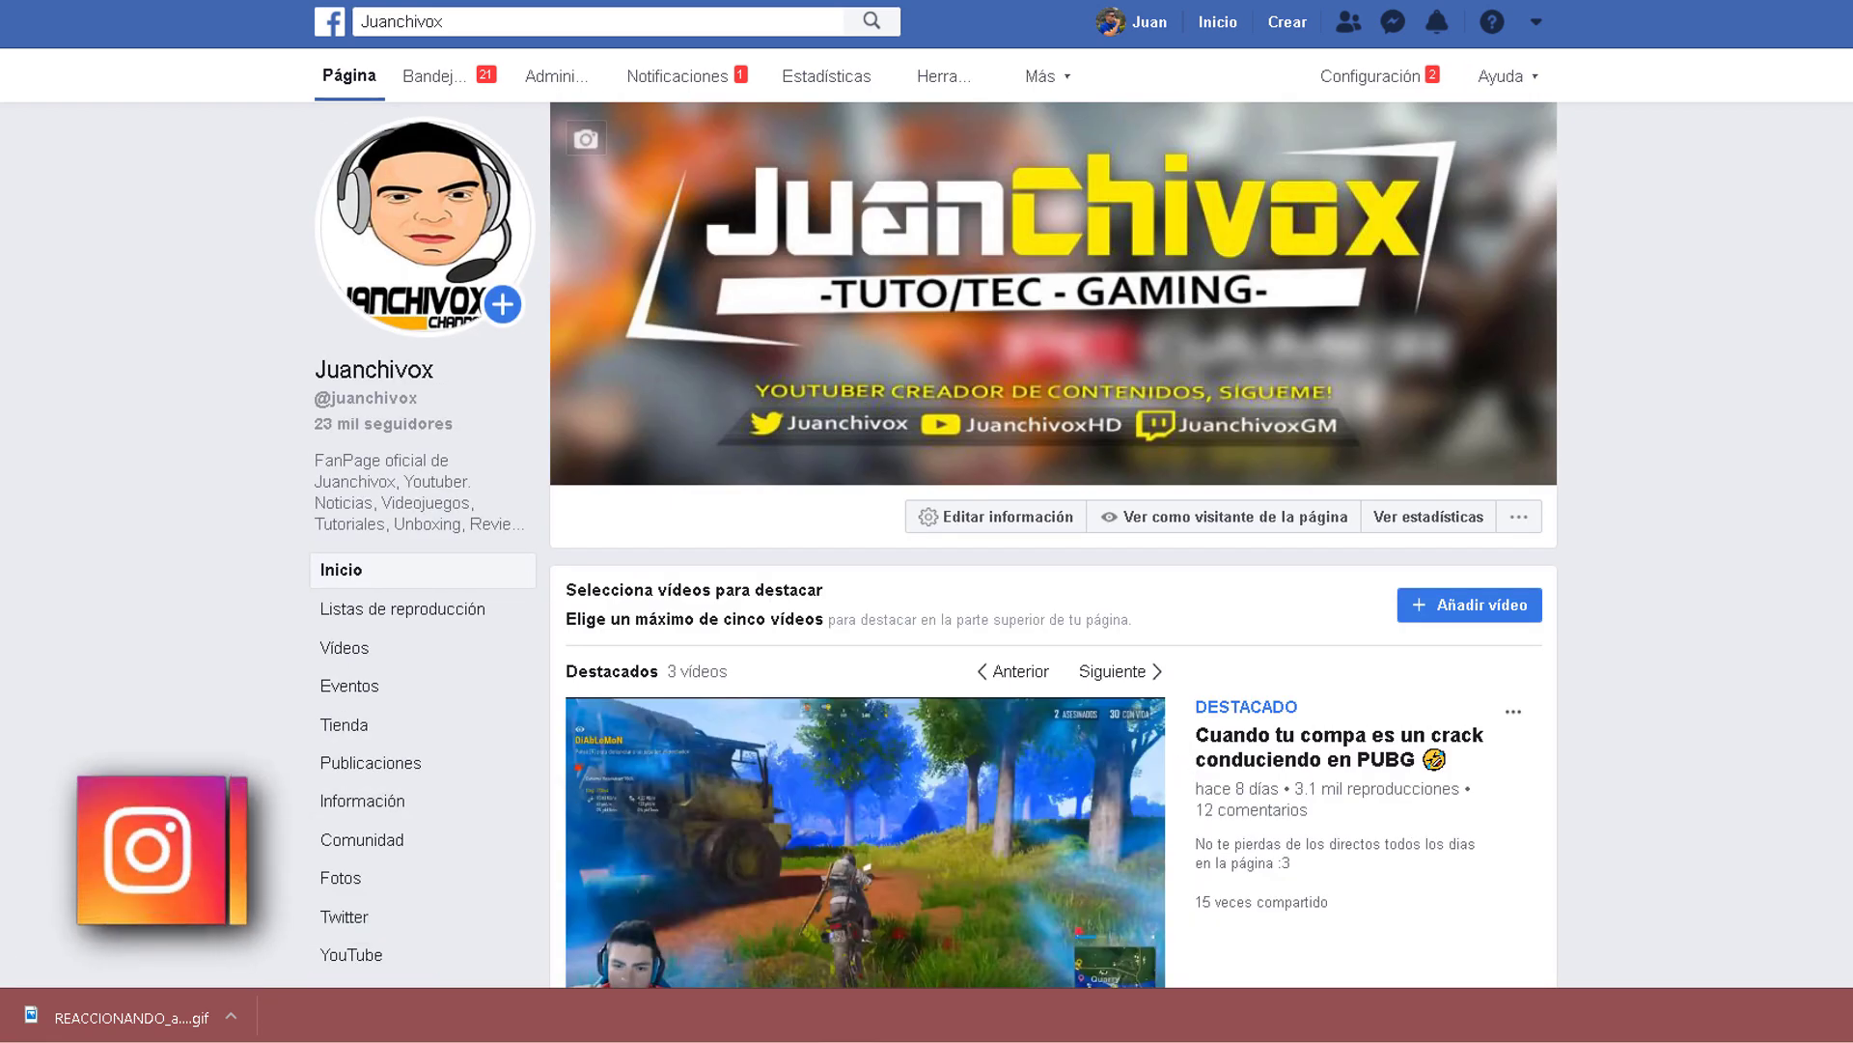